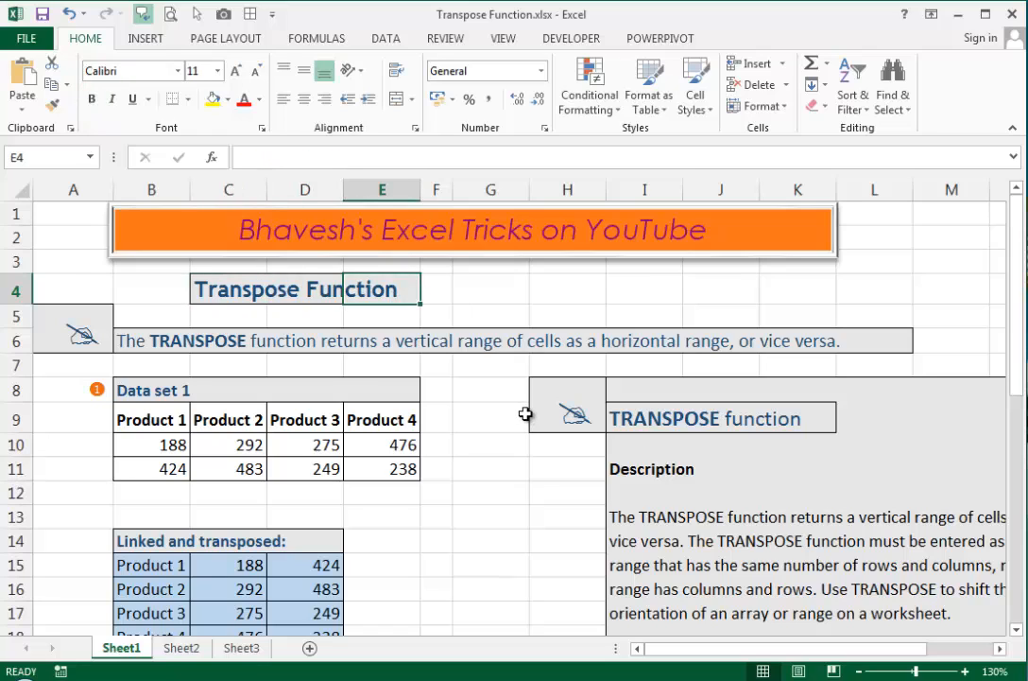
# Step: Clear the existing contents of the Linked and transposed range B15:D18
pyautogui.click(194, 282)
pyautogui.click(395, 285)
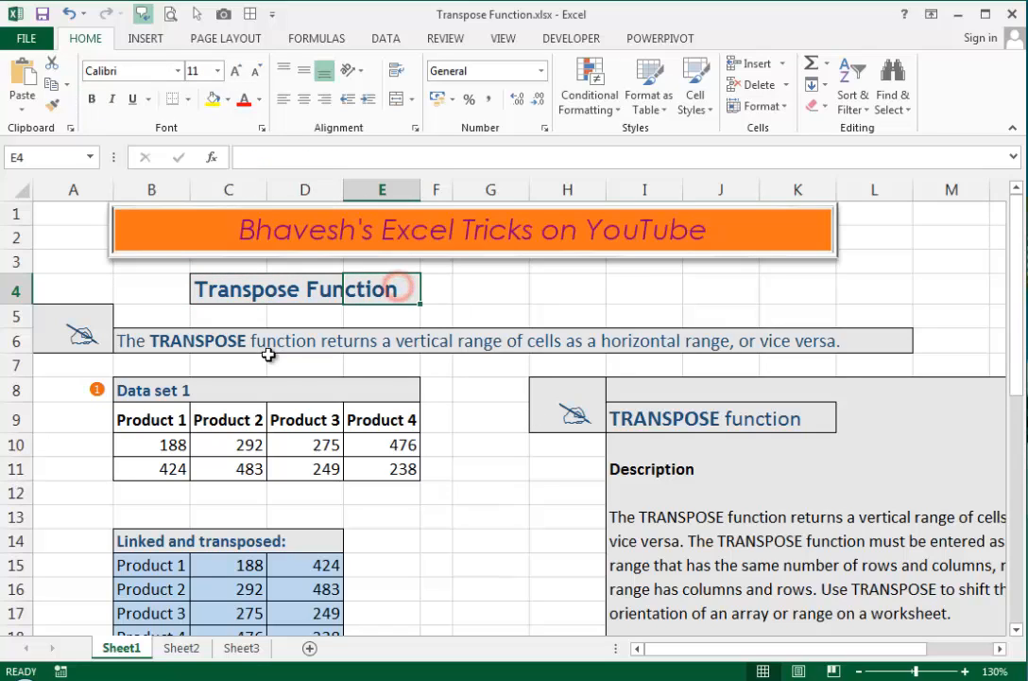
pyautogui.scroll(-1, 443, 457)
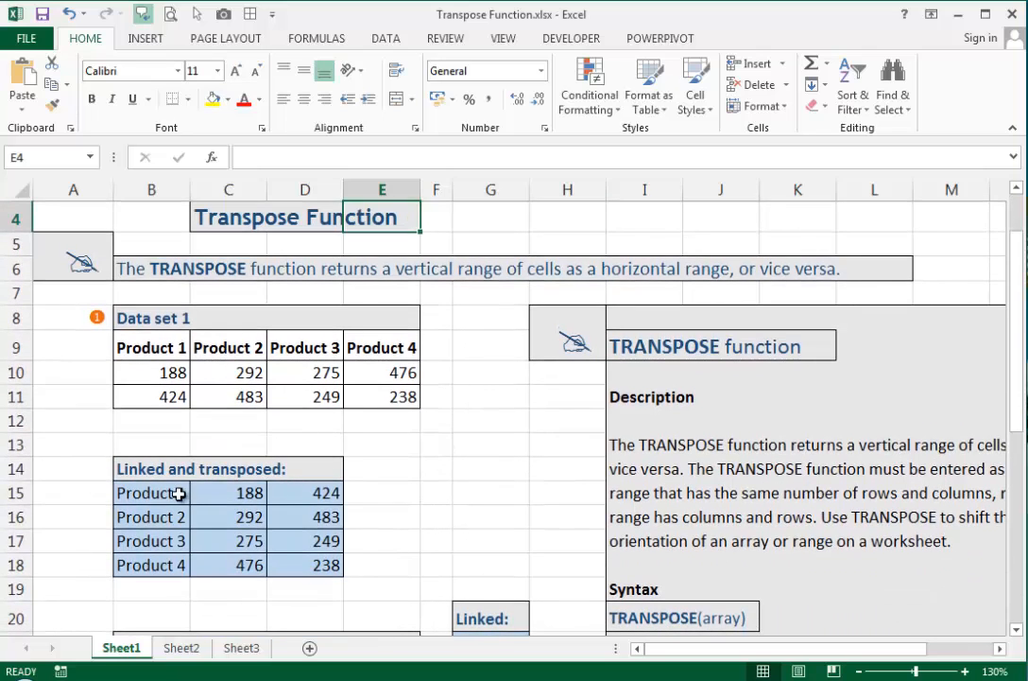
pyautogui.moveTo(178, 493); pyautogui.dragTo(303, 569)
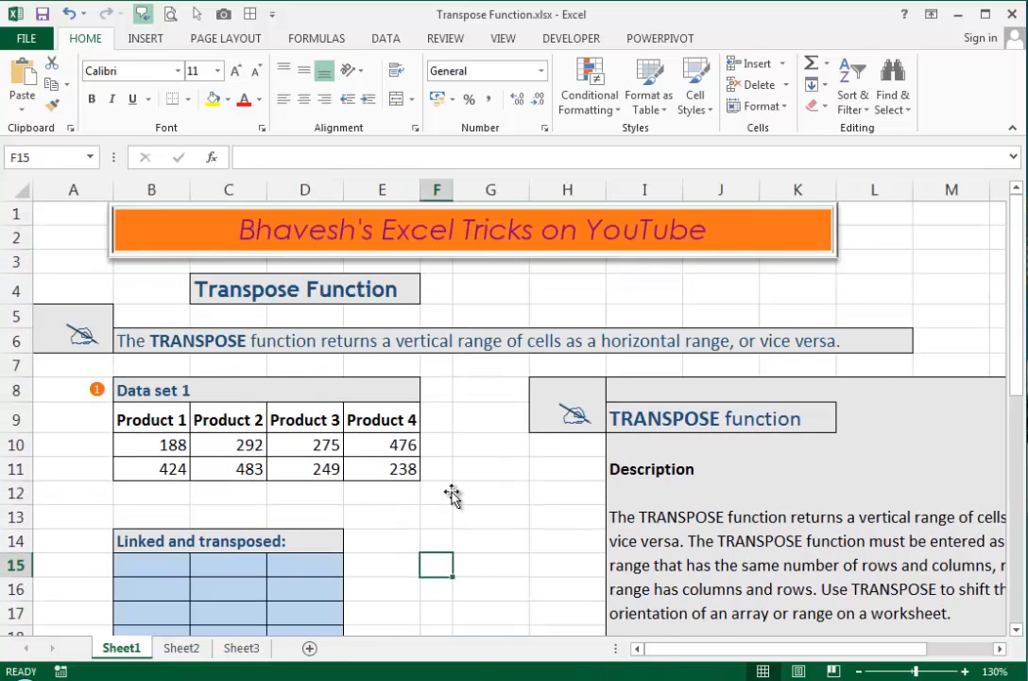
# Step: Examine the source table B9:E11 of the first data set and the worksheet areas below it
pyautogui.scroll(-1, 452, 495)
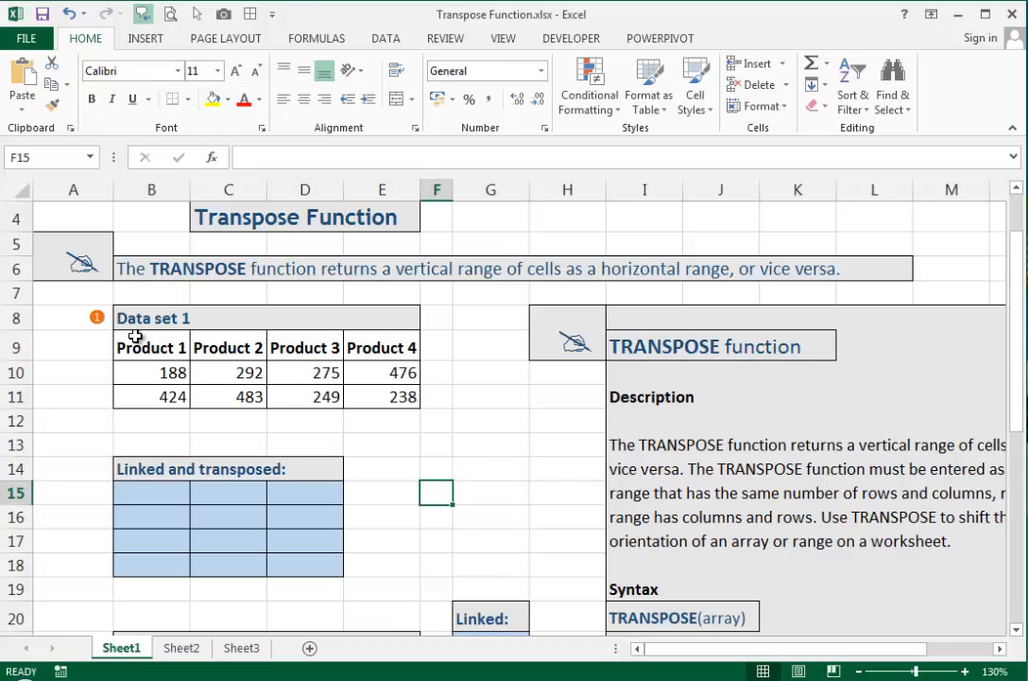
pyautogui.moveTo(135, 336); pyautogui.dragTo(390, 395)
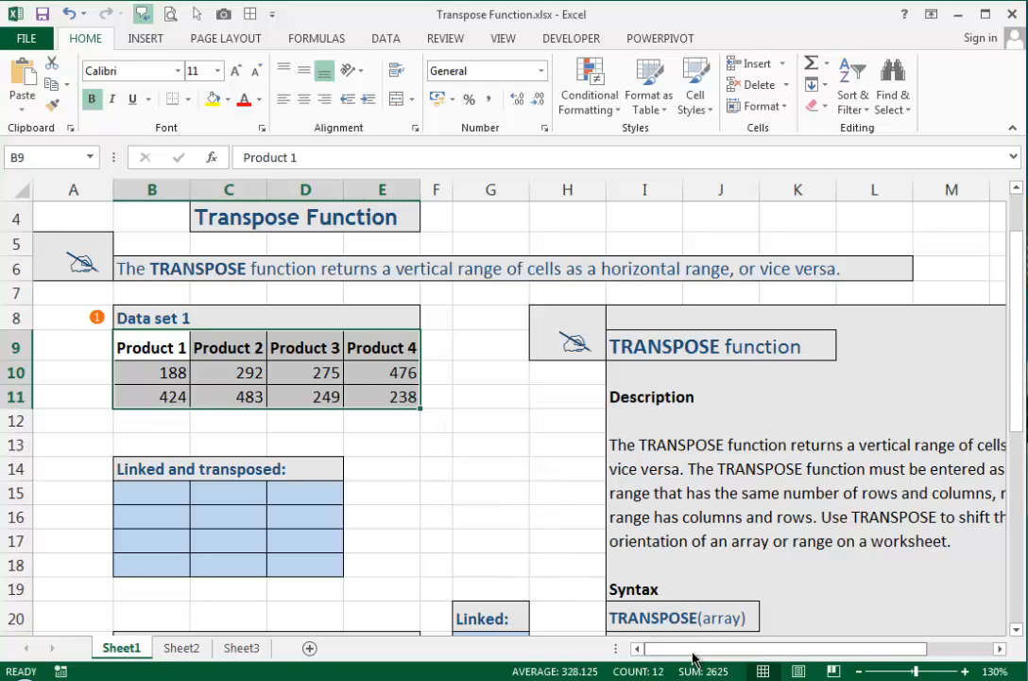
pyautogui.moveTo(693, 659); pyautogui.dragTo(617, 658)
pyautogui.scroll(-2, 488, 422)
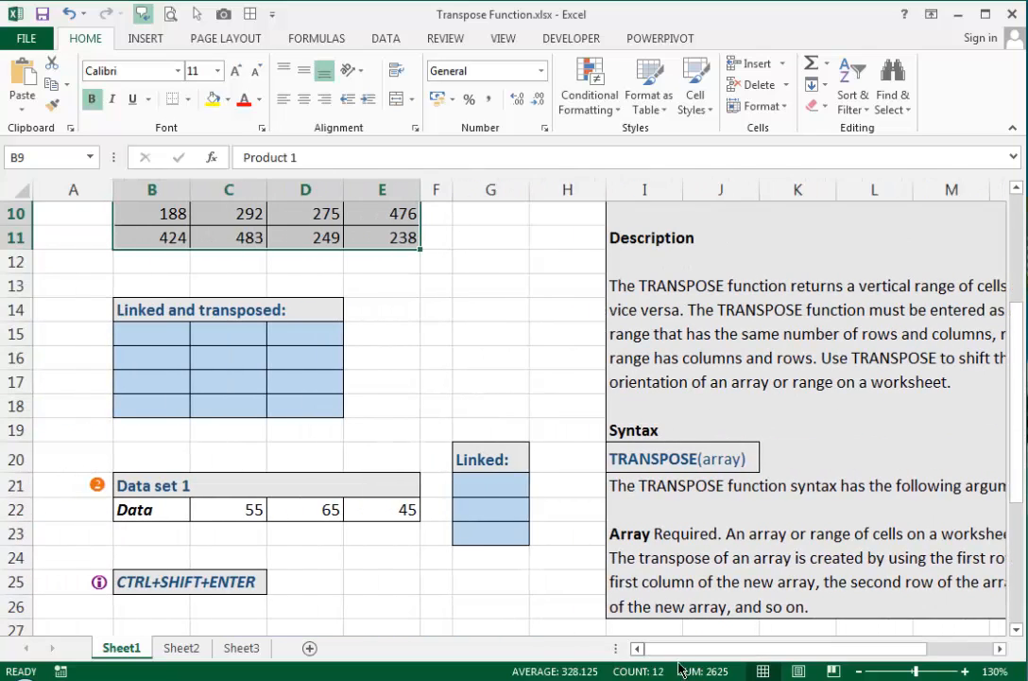
pyautogui.moveTo(693, 655); pyautogui.dragTo(693, 653)
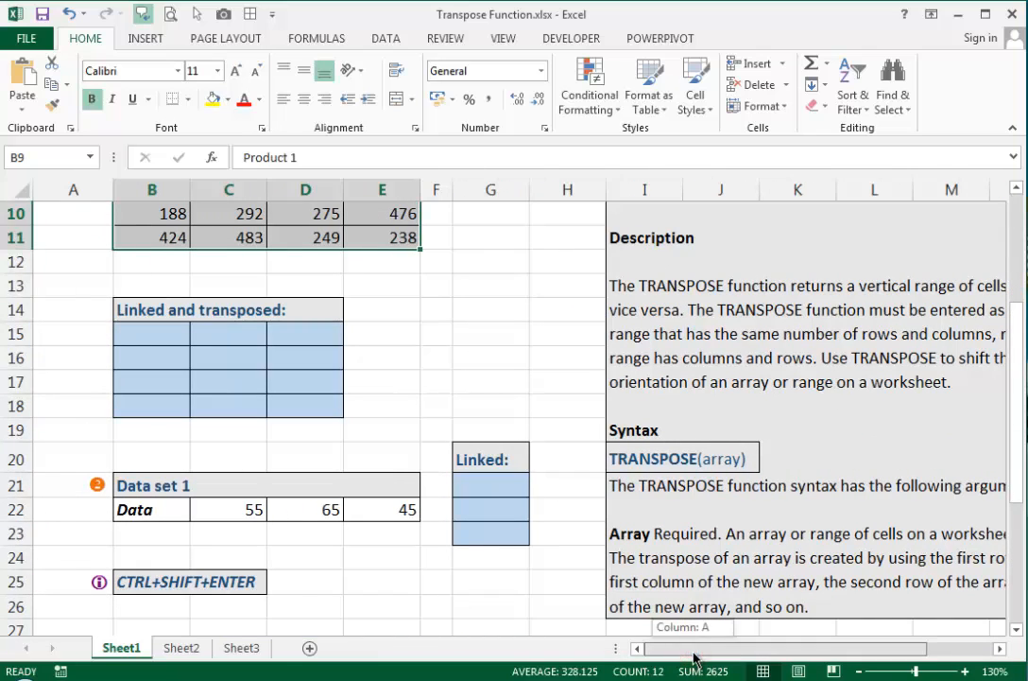
pyautogui.scroll(3, 512, 535)
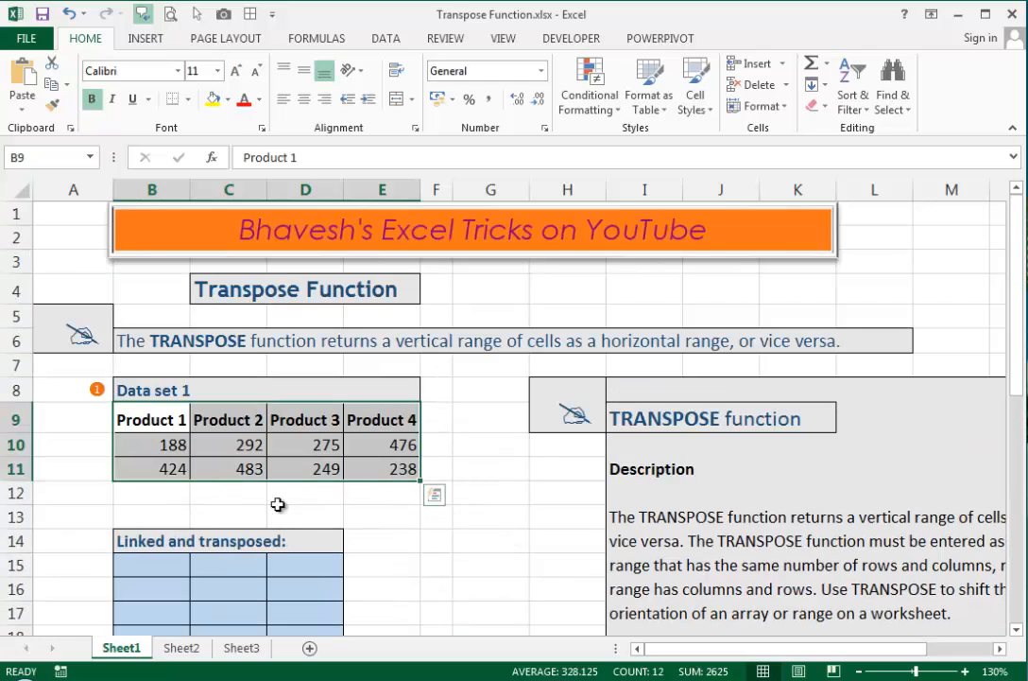
pyautogui.click(228, 443)
pyautogui.moveTo(147, 420); pyautogui.dragTo(395, 467)
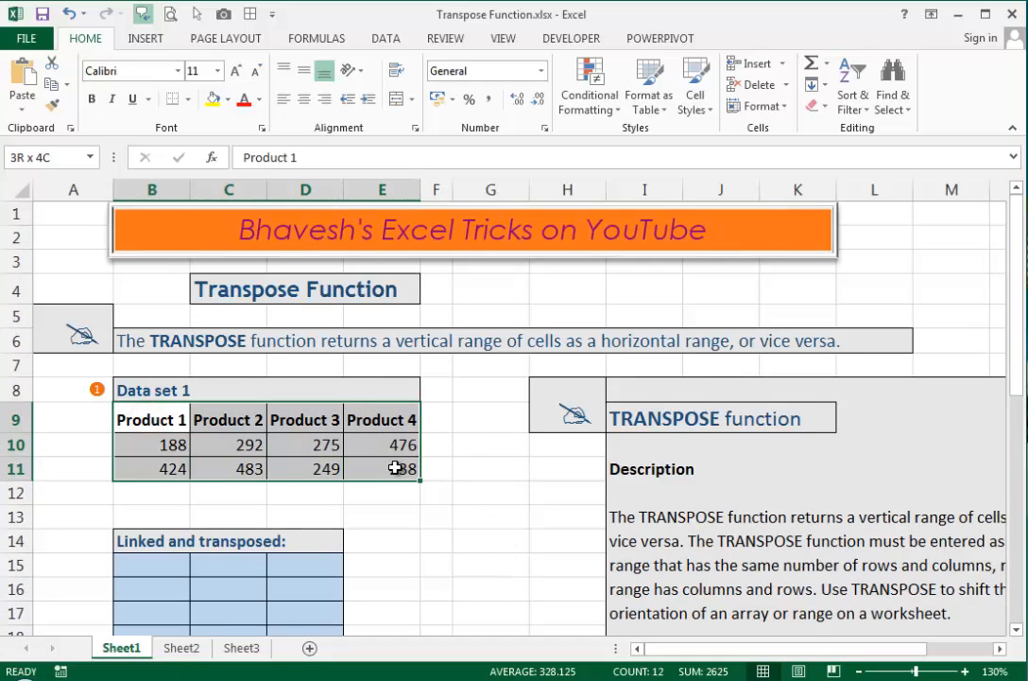
pyautogui.click(549, 489)
pyautogui.scroll(-1, 378, 464)
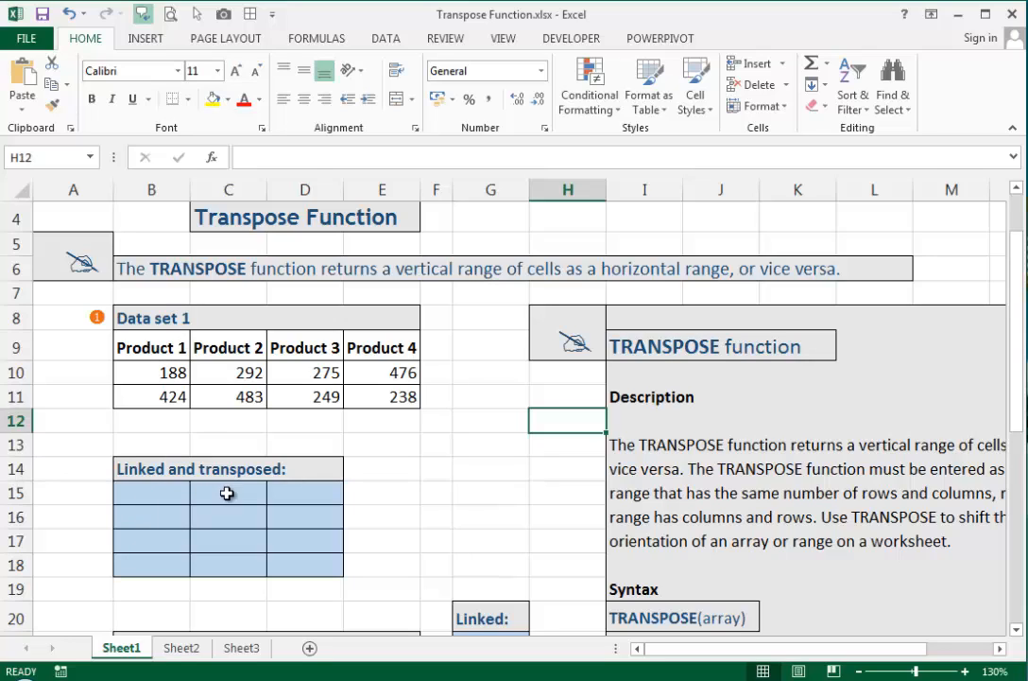
# Step: Compare the product headers across row 9 with the target cells down column B from B15
pyautogui.click(177, 491)
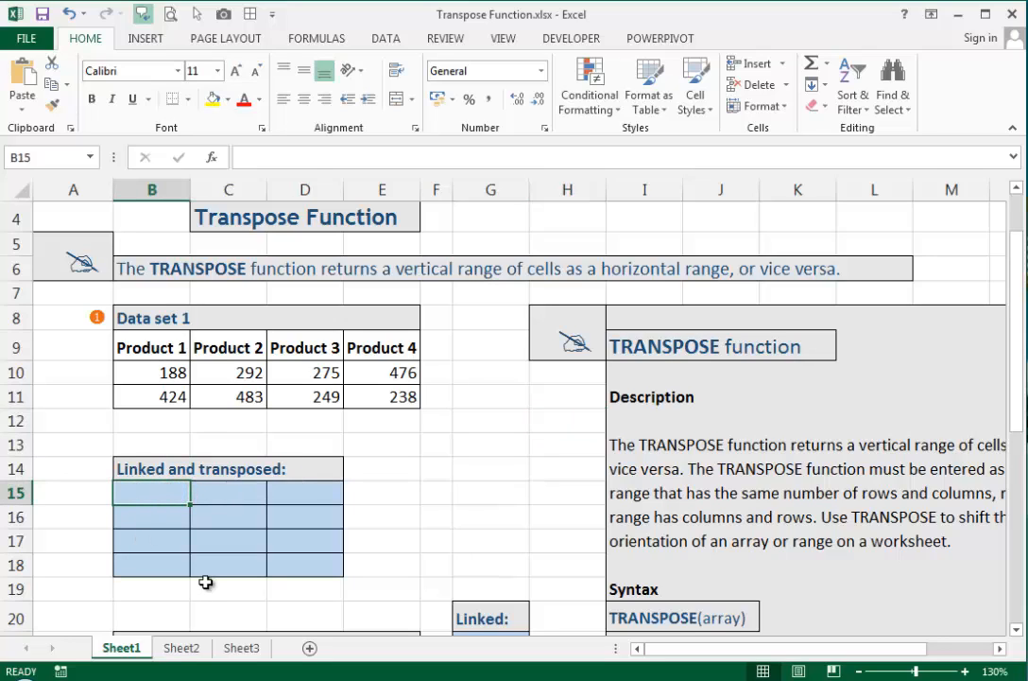
pyautogui.click(158, 342)
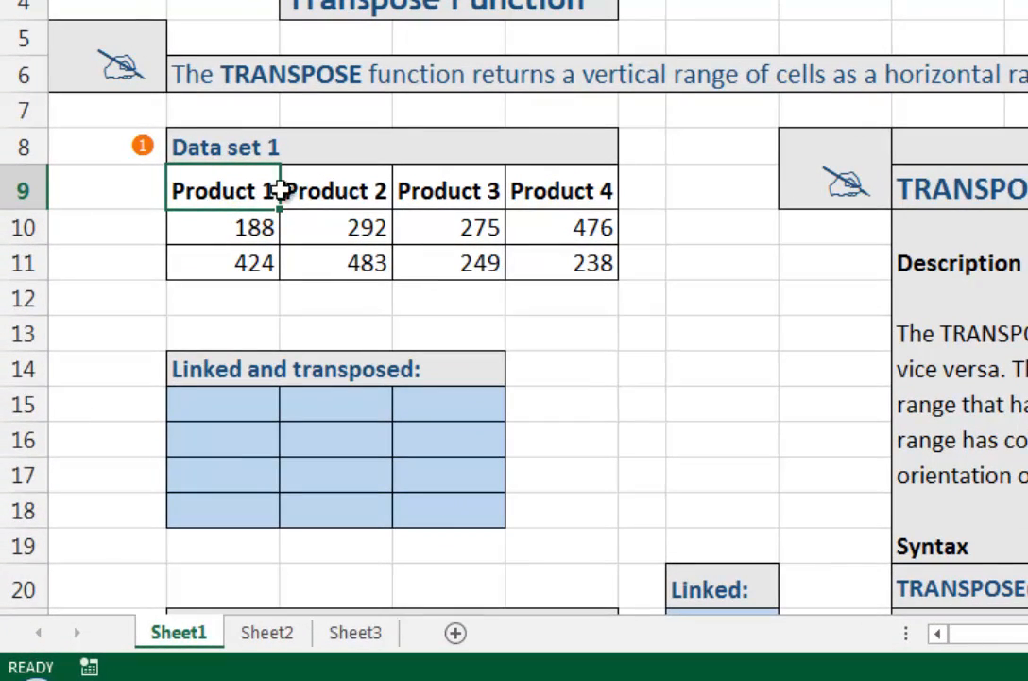
pyautogui.click(243, 350)
pyautogui.click(452, 191)
pyautogui.click(567, 189)
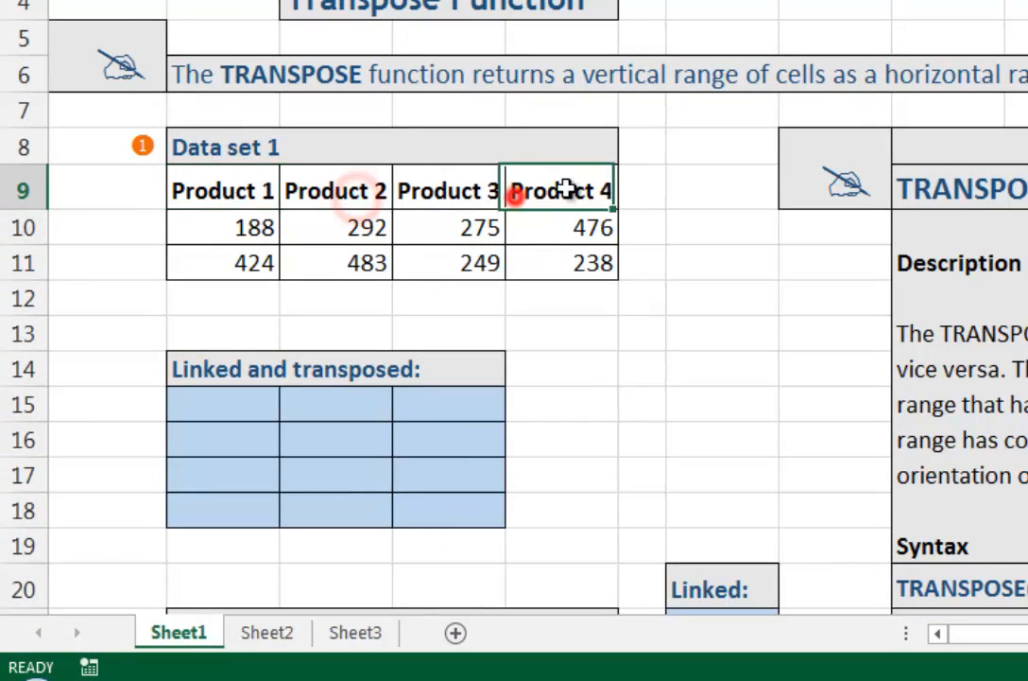
pyautogui.click(238, 399)
pyautogui.click(234, 439)
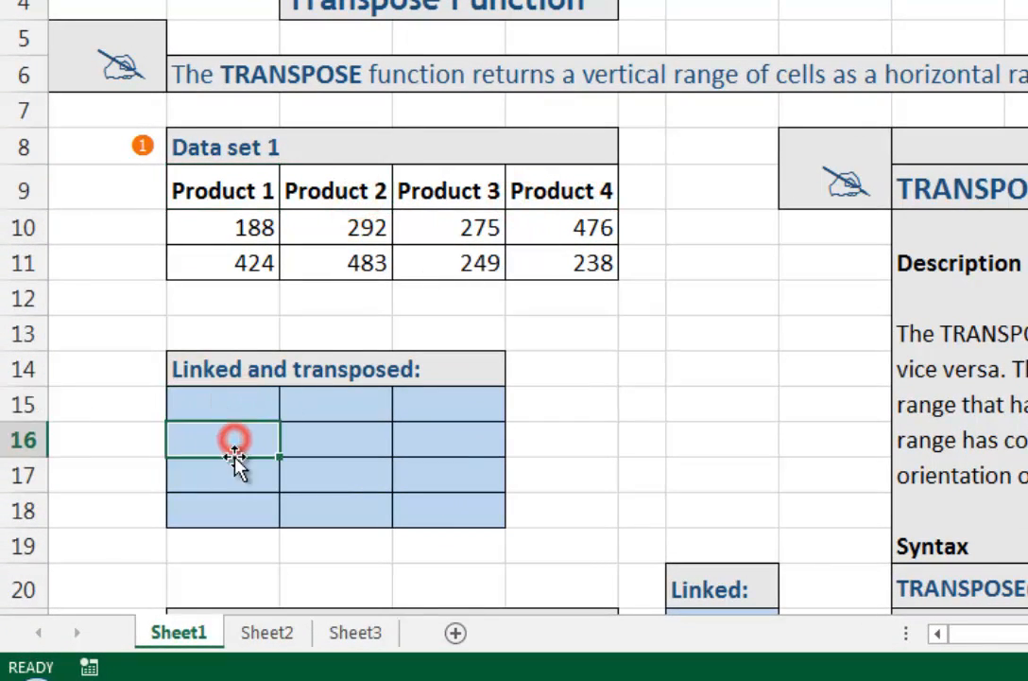
pyautogui.click(234, 475)
pyautogui.click(236, 397)
pyautogui.click(234, 432)
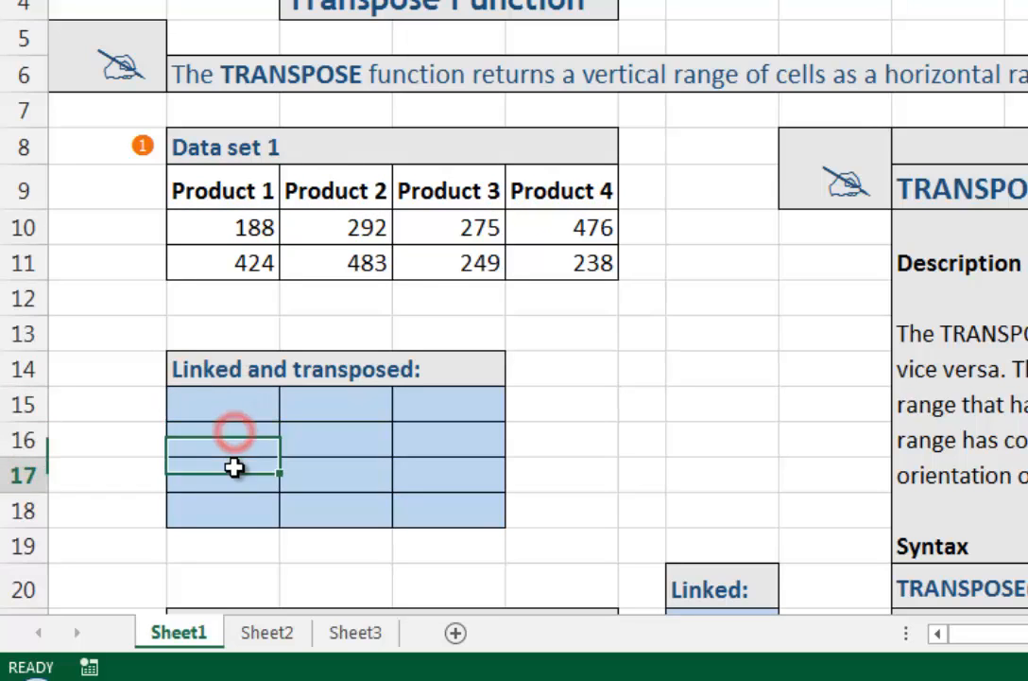
pyautogui.click(238, 464)
# Step: Compare the Product 1 entries in B9:B11 with the target cells across B15:D15
pyautogui.click(248, 193)
pyautogui.click(245, 225)
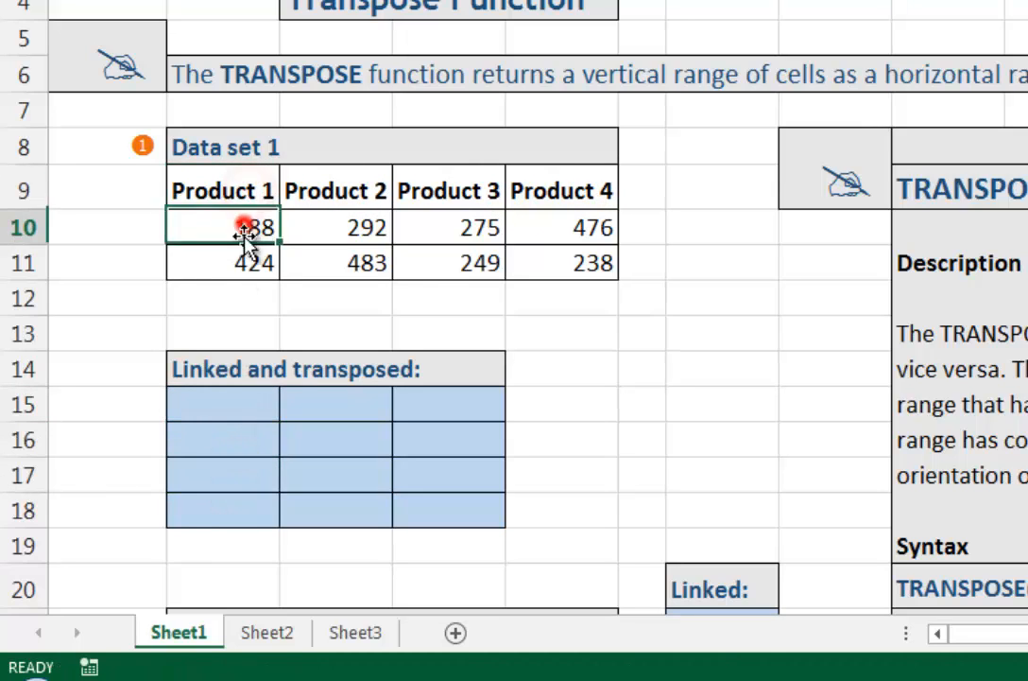
pyautogui.click(237, 260)
pyautogui.click(211, 395)
pyautogui.click(310, 397)
pyautogui.click(424, 411)
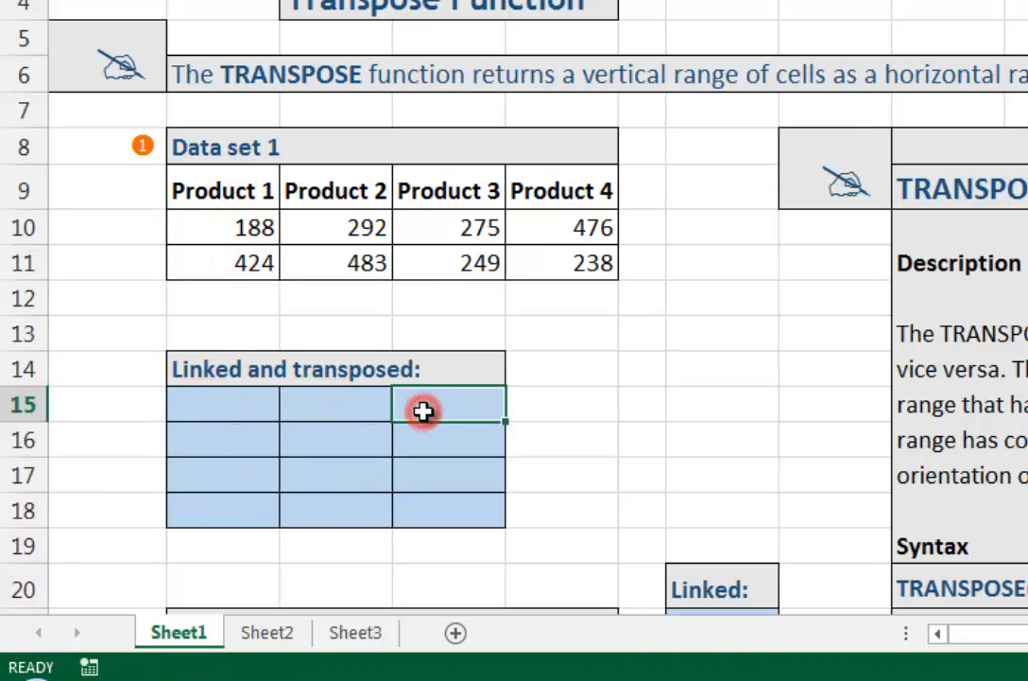
# Step: Fill B15:D18 with the array formula =TRANSPOSE(B9:E11)
pyautogui.click(239, 413)
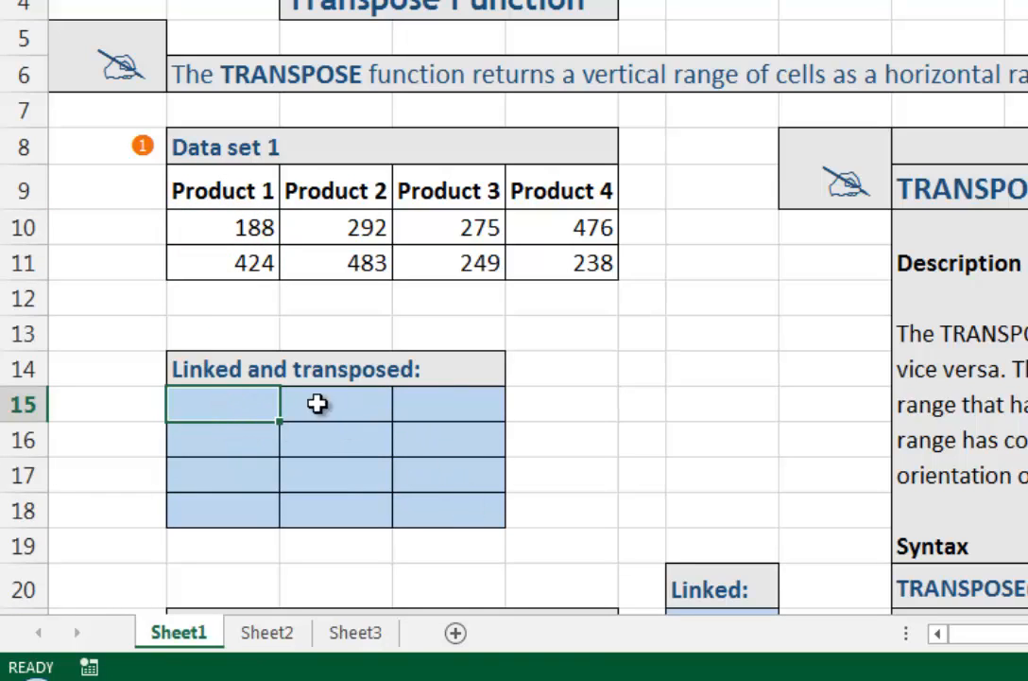
pyautogui.keyDown('shift'); pyautogui.click(450, 510); pyautogui.keyUp('shift')
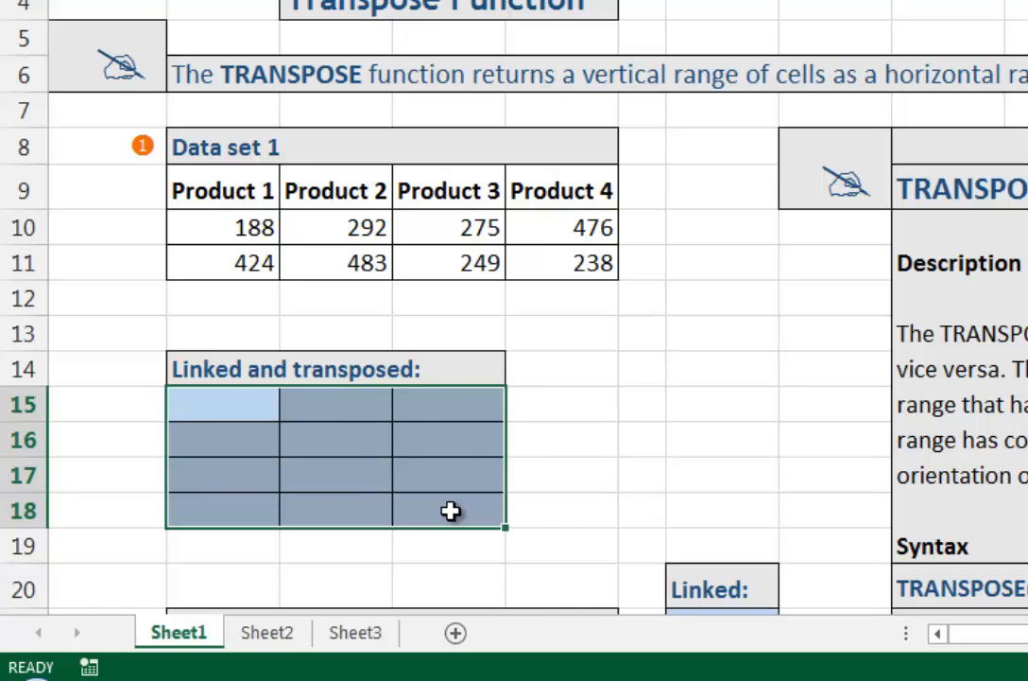
pyautogui.write('=')
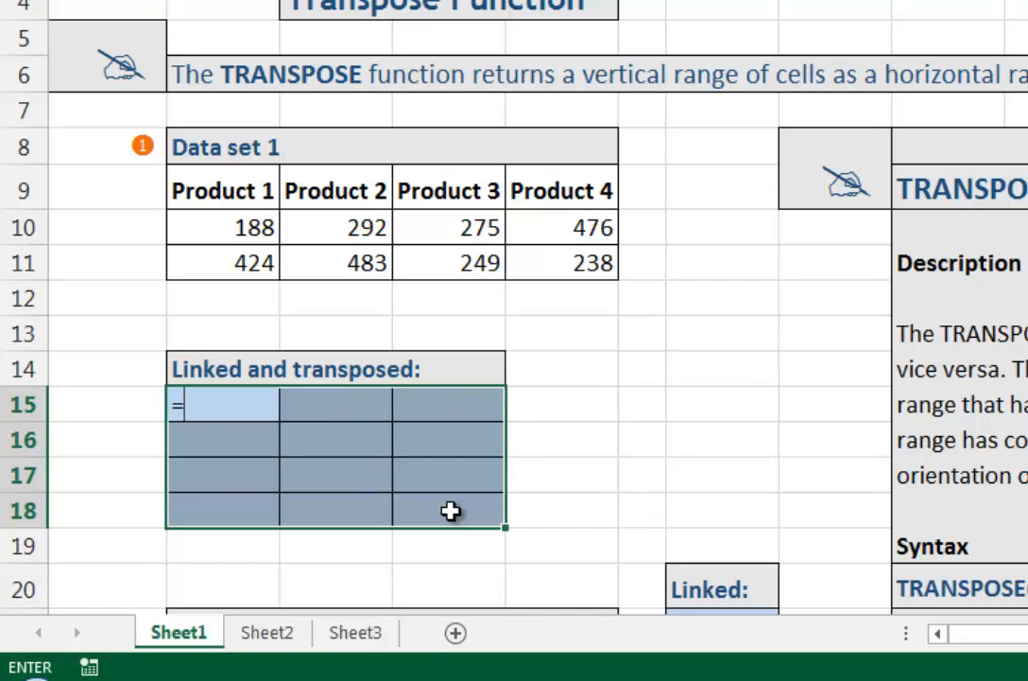
pyautogui.write('tra')
pyautogui.press('Tab')
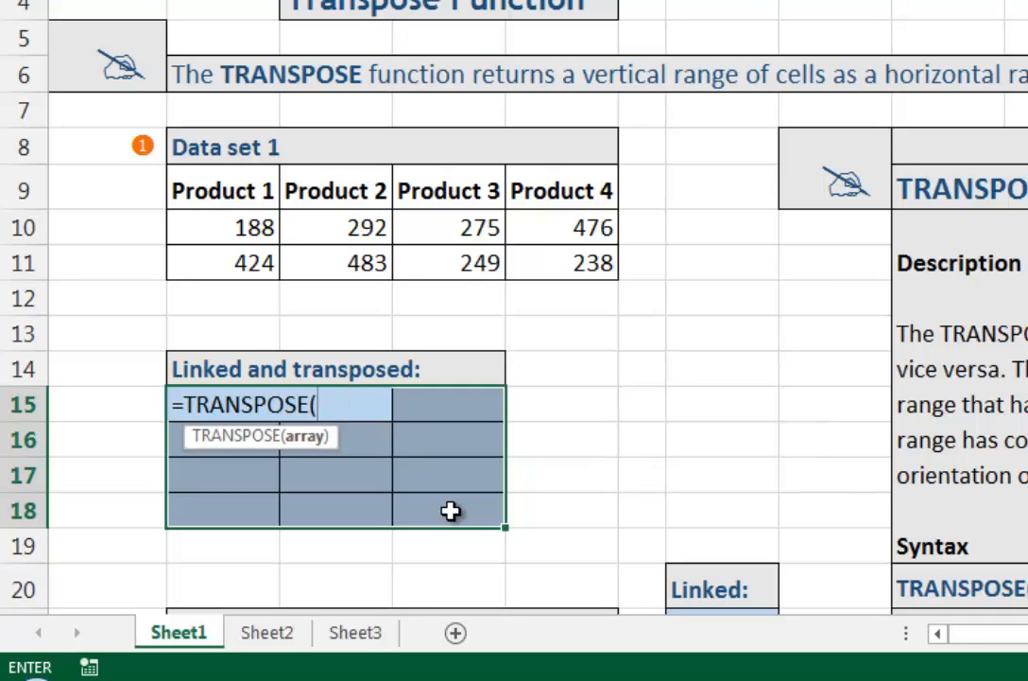
pyautogui.moveTo(243, 186); pyautogui.dragTo(543, 260)
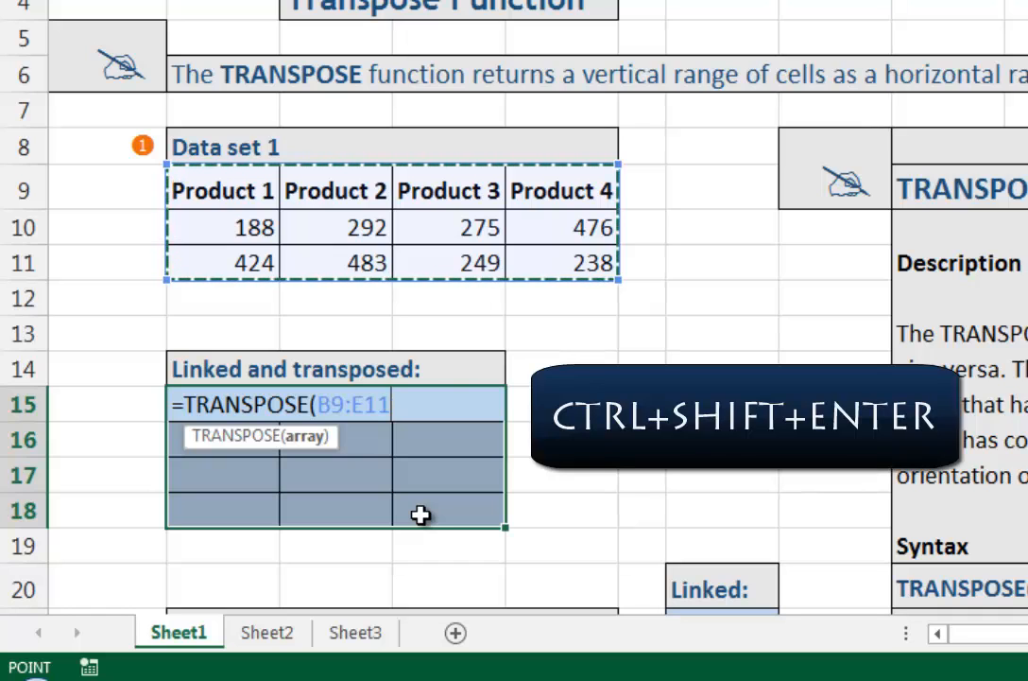
pyautogui.hotkey('ctrl', 'shift', 'Return')
# Step: Examine the array formula definition note to the right of the TRANSPOSE function description
pyautogui.hscroll(3, 420, 514)
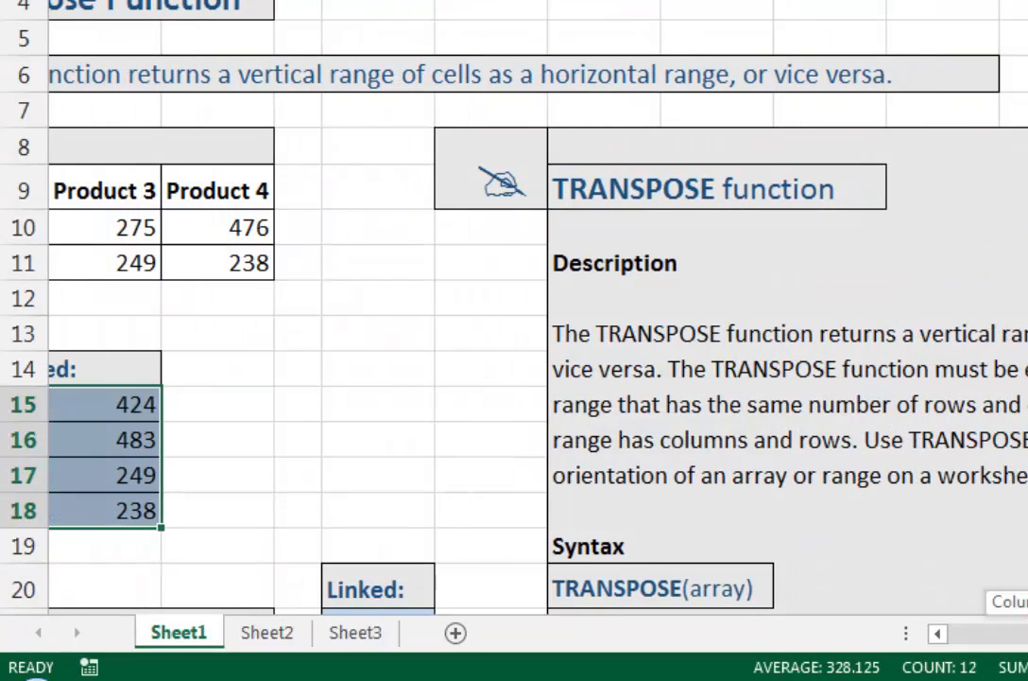
pyautogui.scroll(-2, 435, 312)
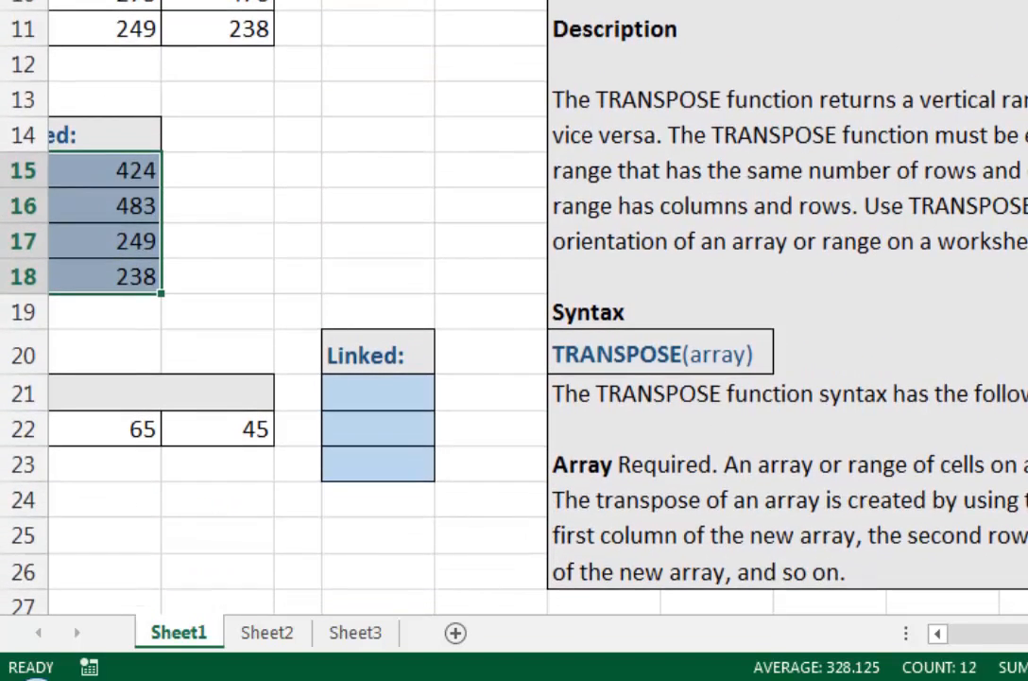
pyautogui.click(1021, 572)
pyautogui.click(1021, 603)
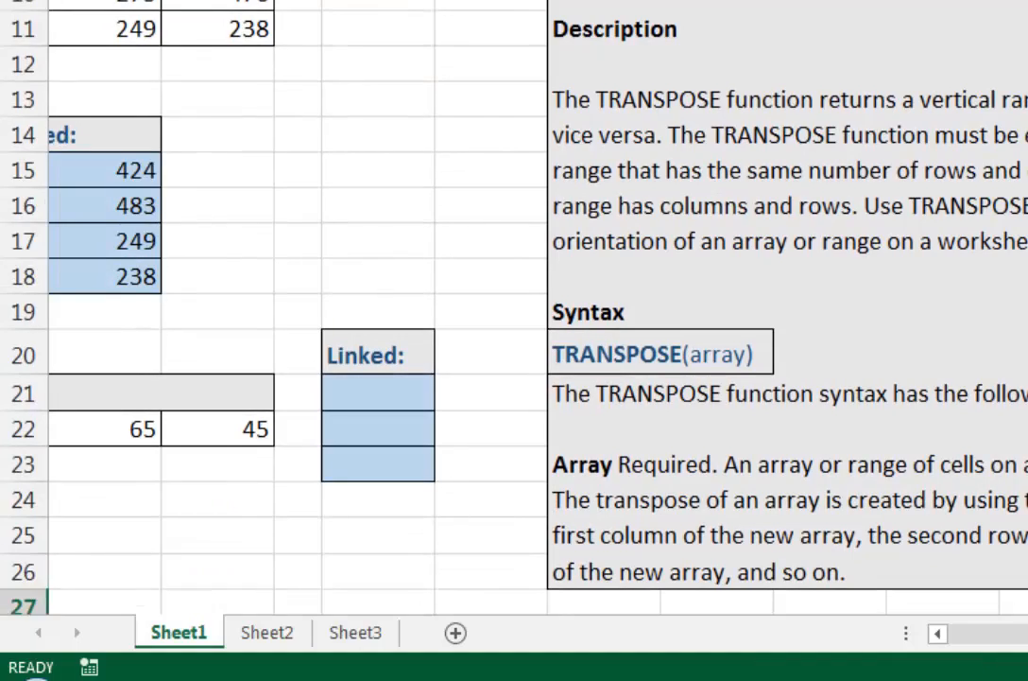
pyautogui.press('Right')
pyautogui.press('Right')
pyautogui.press('Right')
pyautogui.press('Right')
pyautogui.press('Right')
pyautogui.press('Right')
pyautogui.press('Right')
pyautogui.press('Right')
pyautogui.press('Right')
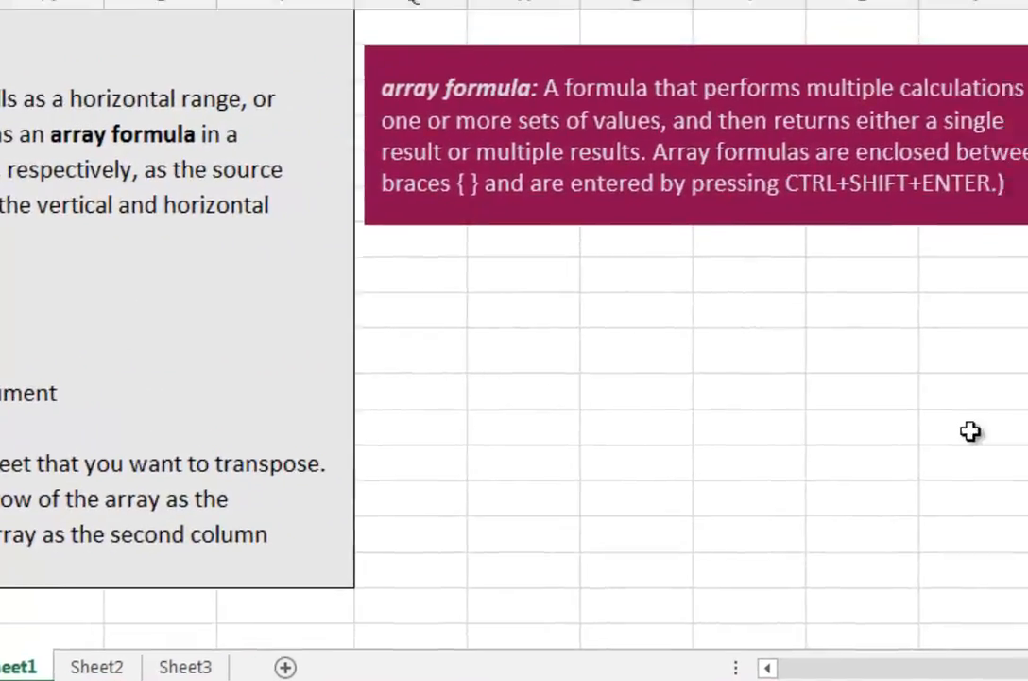
pyautogui.click(363, 60)
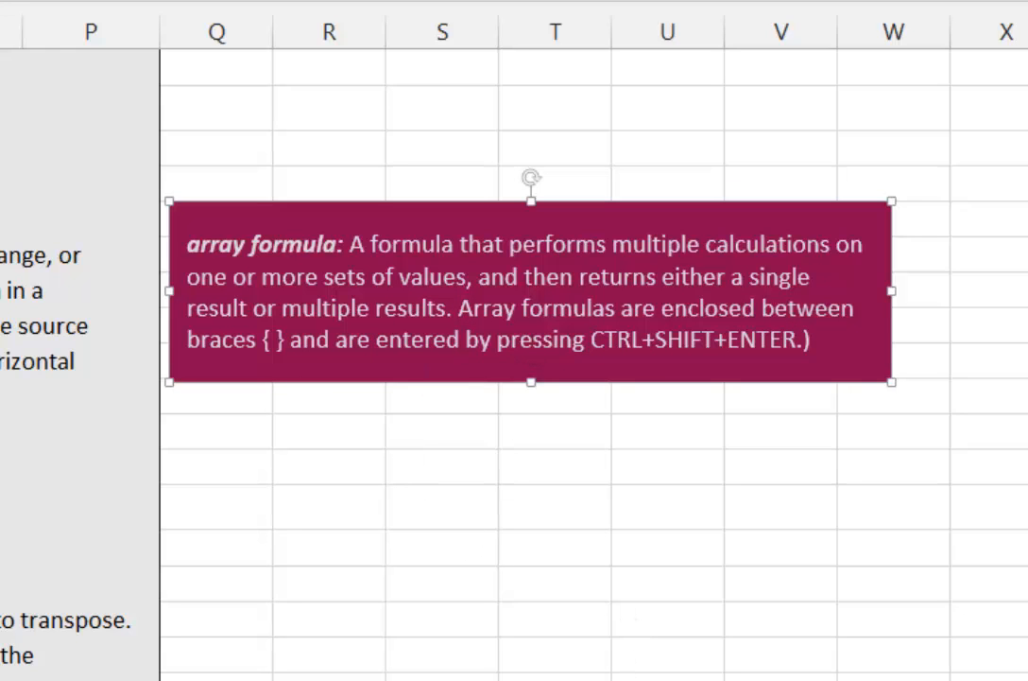
# Step: Inspect the array formula in B15 and C16 against the source values in the first data set
pyautogui.hscroll(-4, 514, 359)
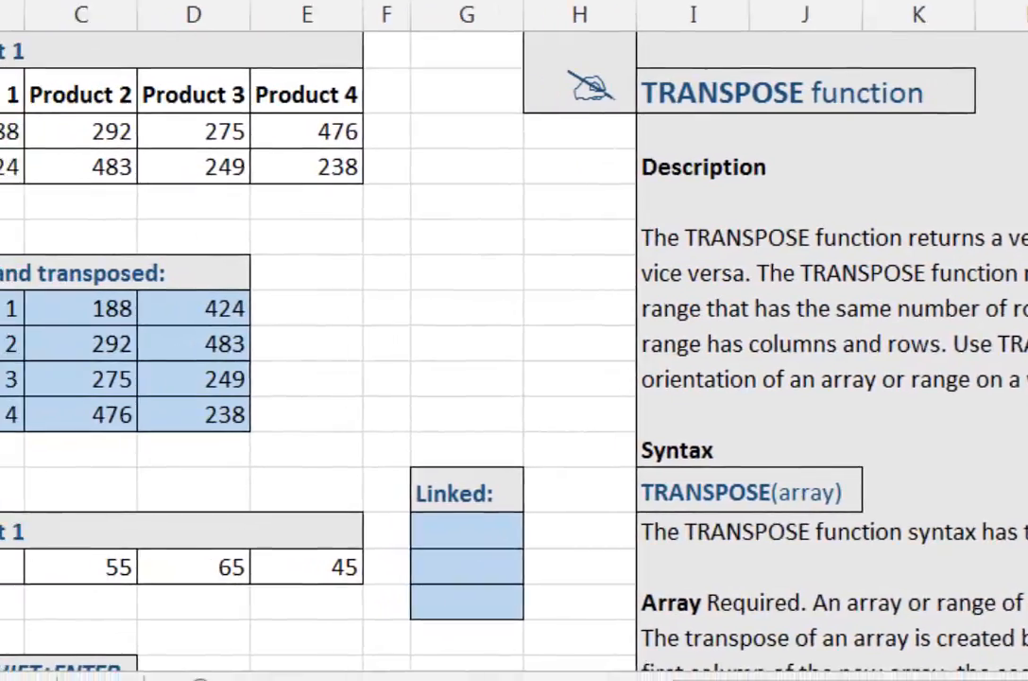
pyautogui.click(140, 279)
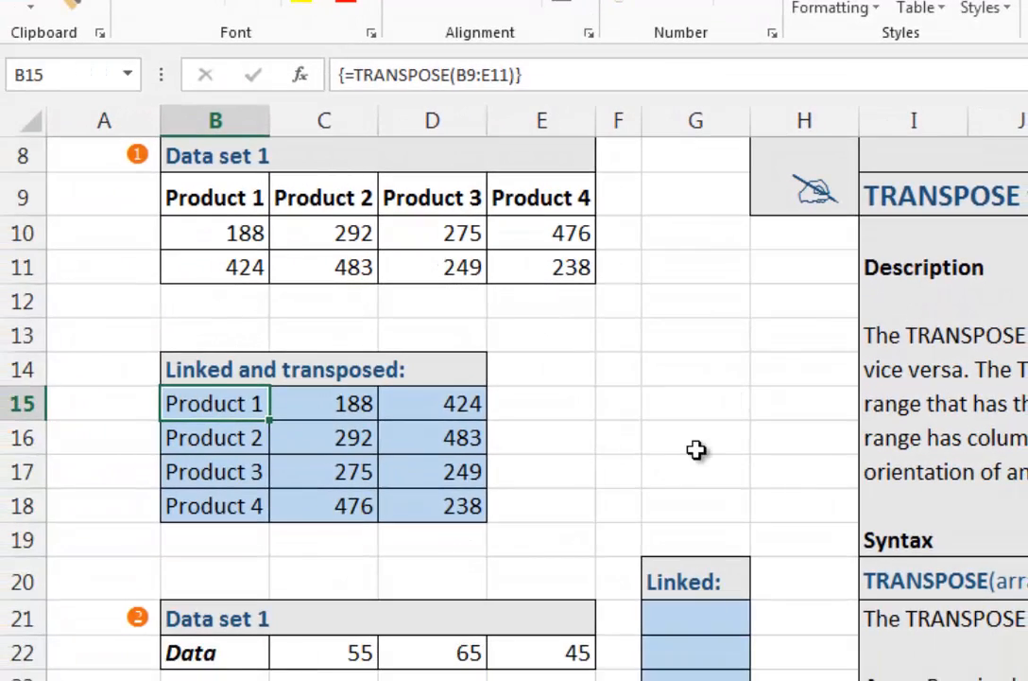
pyautogui.scroll(1, 151, 317)
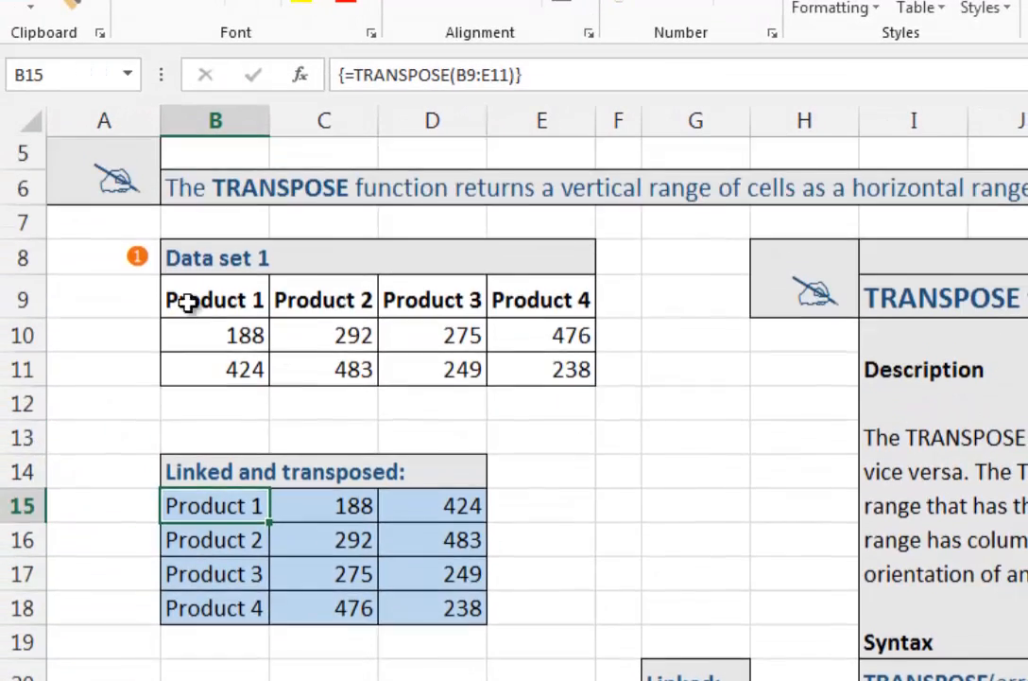
pyautogui.moveTo(160, 327); pyautogui.dragTo(495, 373)
pyautogui.click(301, 541)
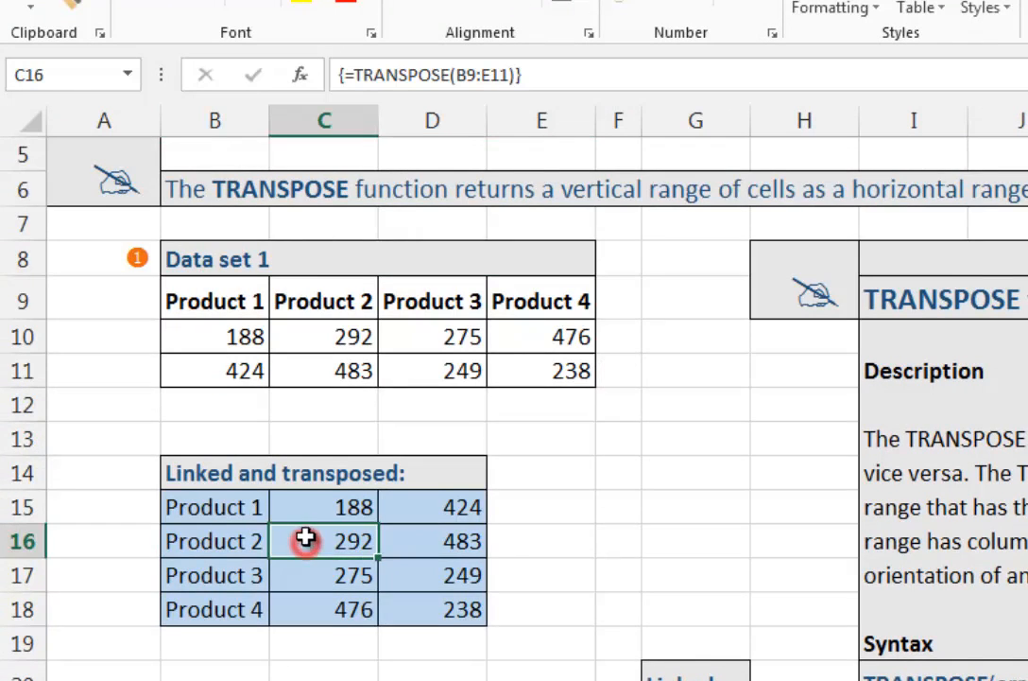
# Step: Examine the second data set in B22:E22 and its Linked column, and inspect the transposed formula in B15
pyautogui.scroll(-2, 305, 535)
pyautogui.moveTo(195, 550); pyautogui.dragTo(535, 527)
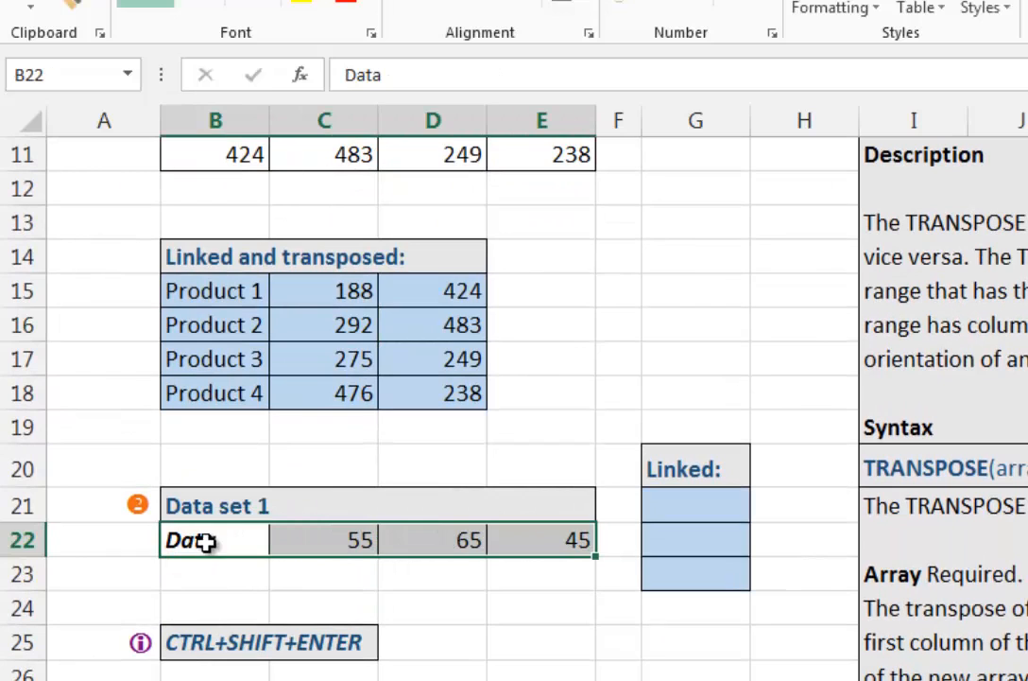
pyautogui.click(203, 541)
pyautogui.click(543, 539)
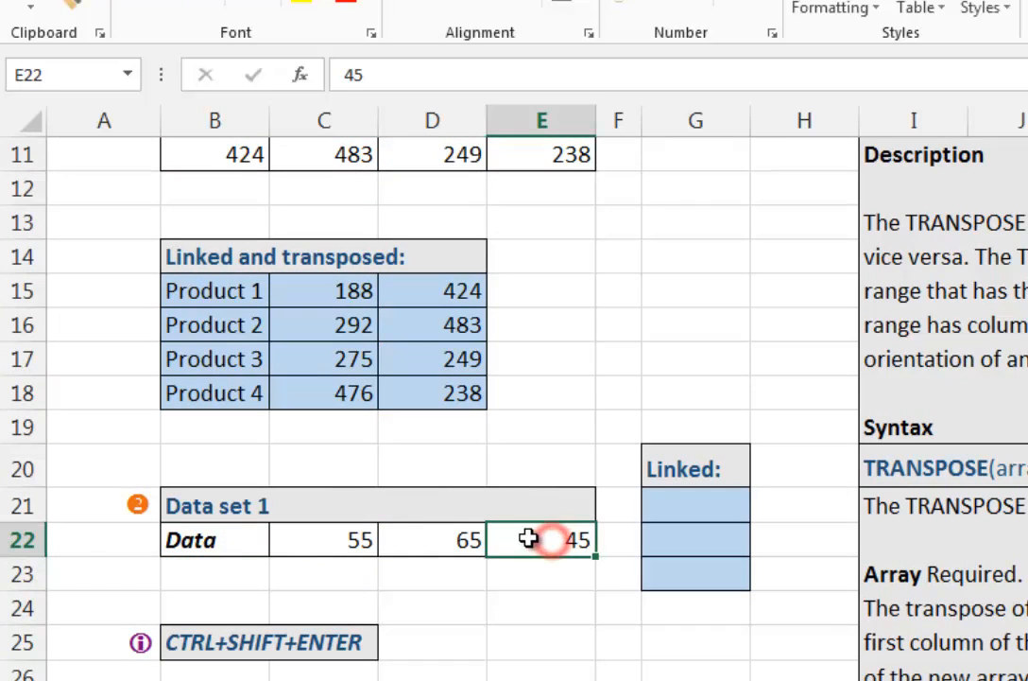
pyautogui.click(713, 489)
pyautogui.moveTo(195, 542); pyautogui.dragTo(528, 541)
pyautogui.click(665, 494)
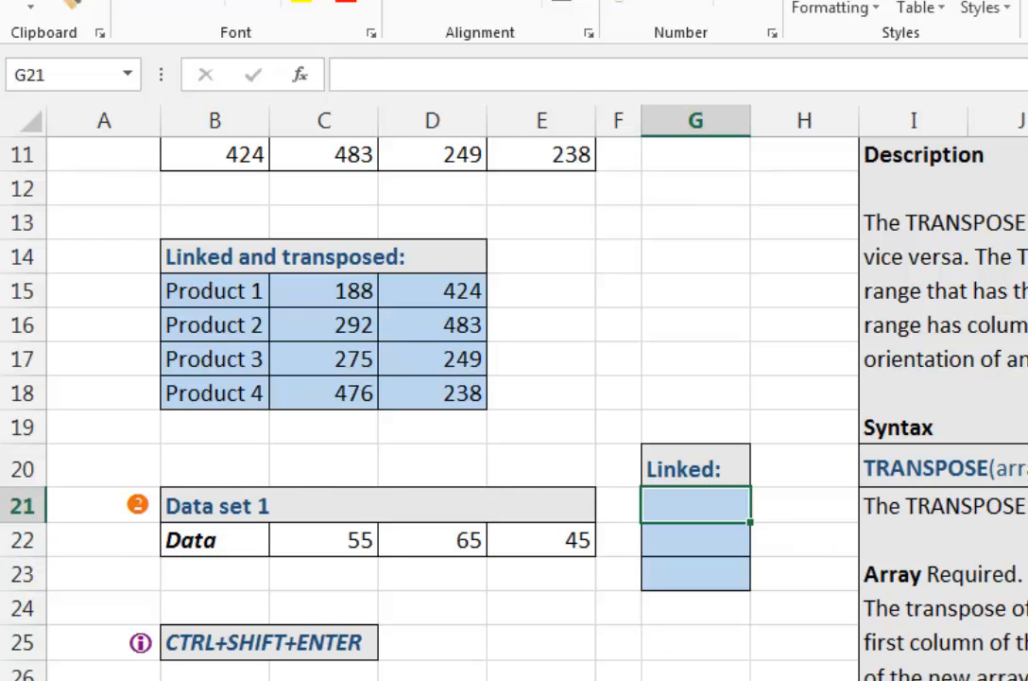
pyautogui.click(243, 298)
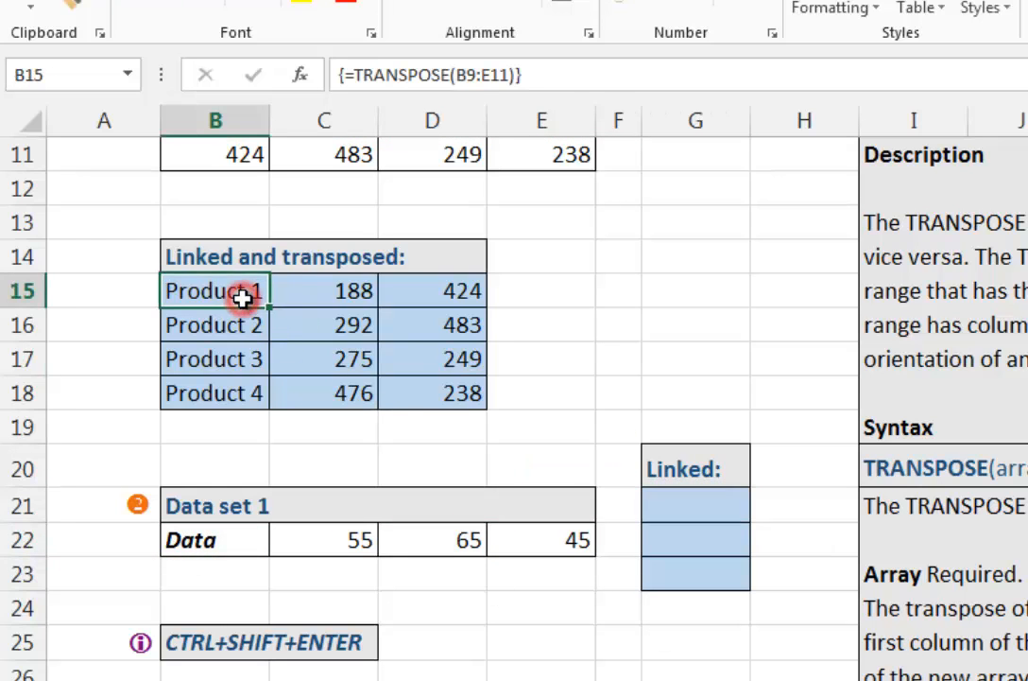
# Step: Compare the product headings in row 9 of the first data set with the transposed range starting at B15
pyautogui.scroll(1, 299, 278)
pyautogui.click(229, 198)
pyautogui.click(279, 185)
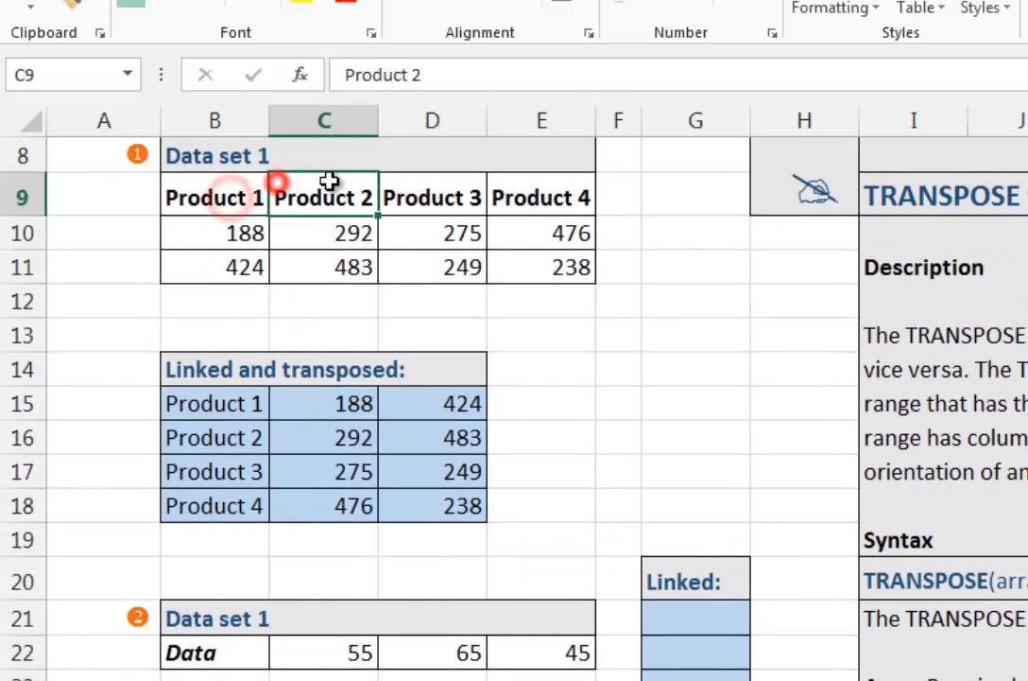
pyautogui.click(386, 185)
pyautogui.click(248, 397)
pyautogui.moveTo(248, 397); pyautogui.dragTo(214, 491)
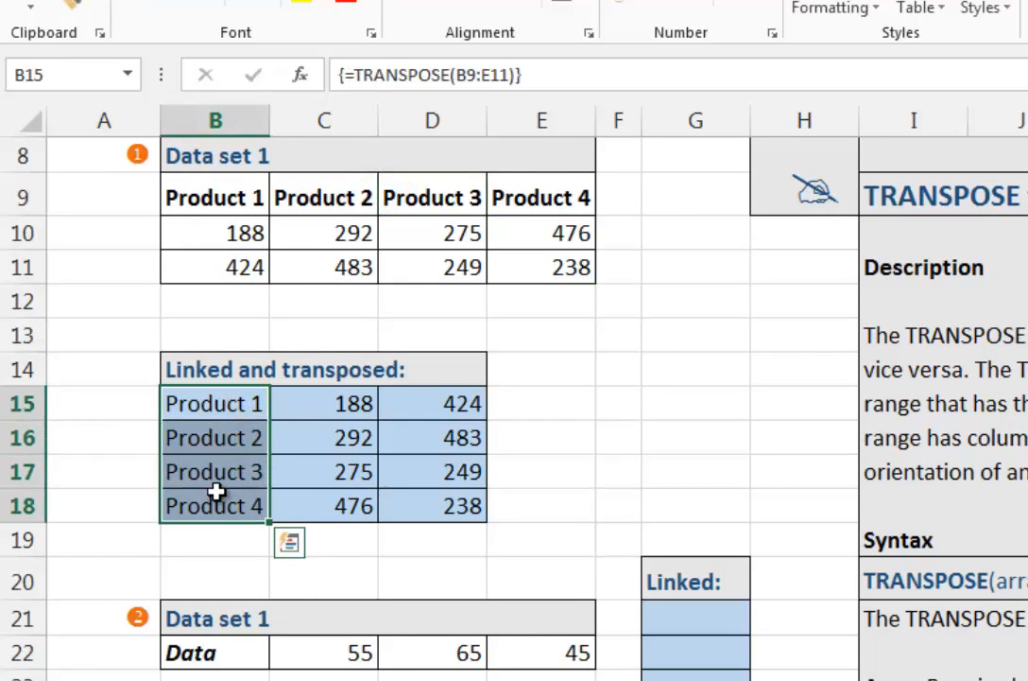
pyautogui.click(254, 197)
pyautogui.click(413, 404)
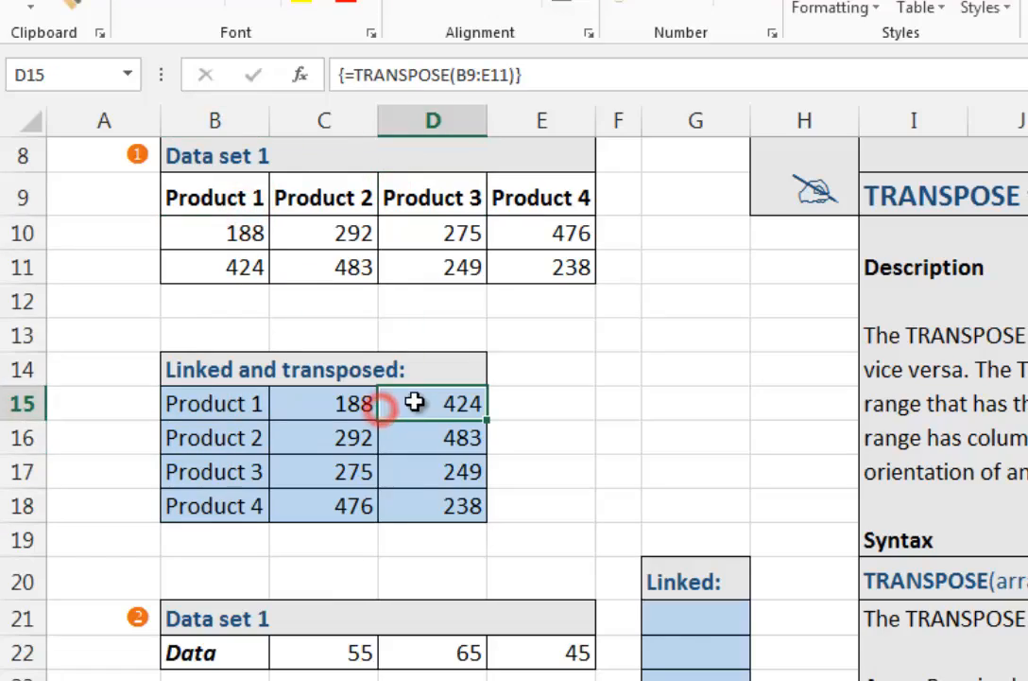
# Step: Enter the array formula =TRANSPOSE(B22:E22) in G21 only, the first cell of the Linked column
pyautogui.click(689, 617)
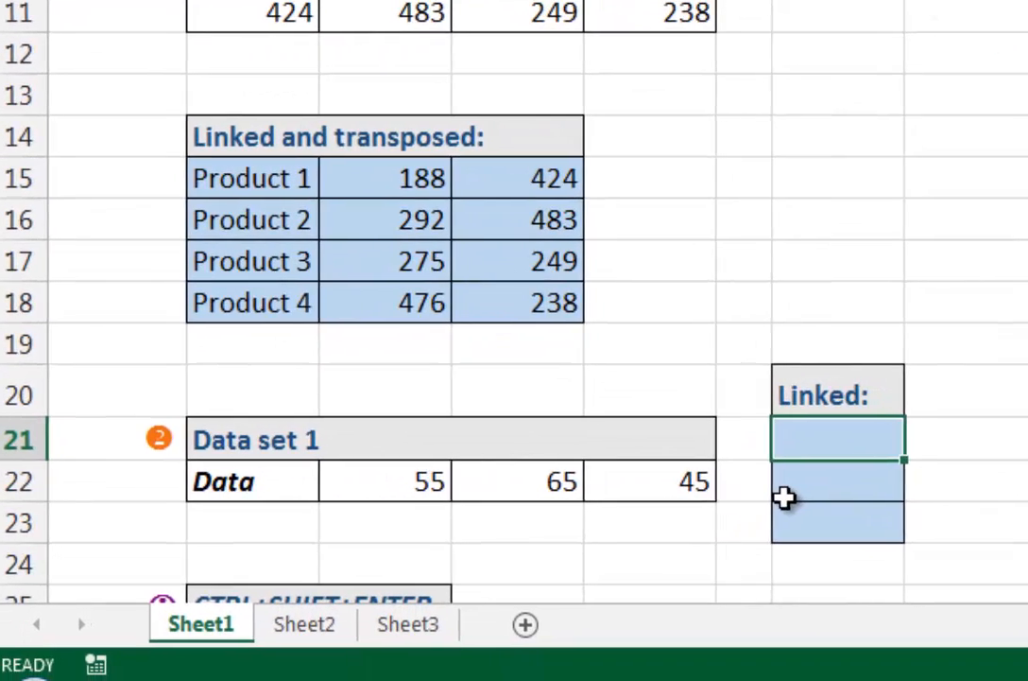
pyautogui.scroll(-1, 682, 513)
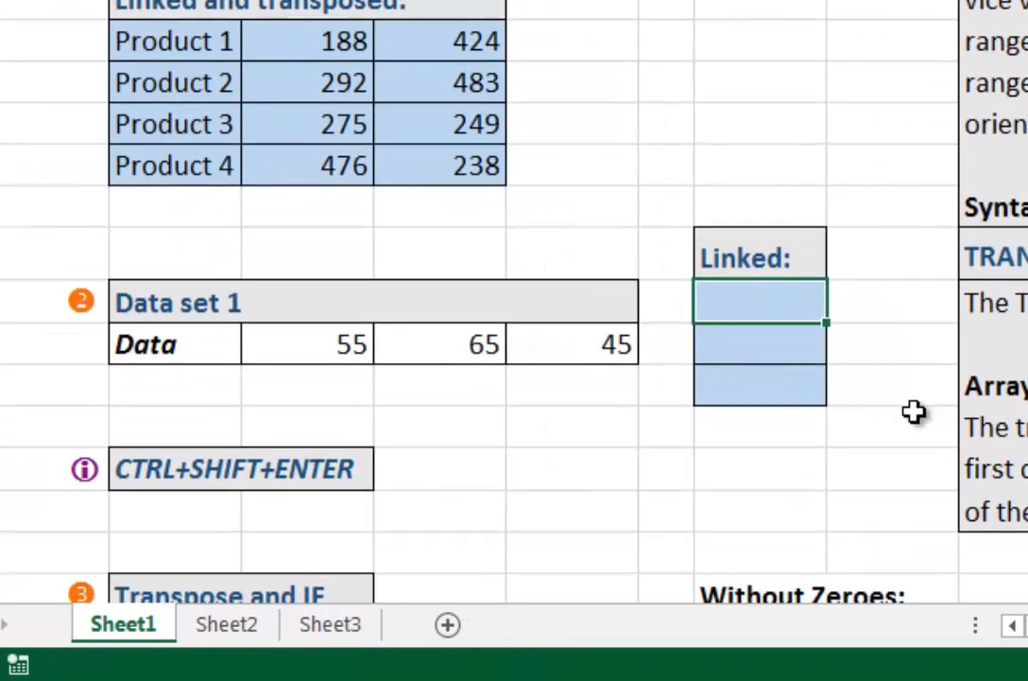
pyautogui.click(730, 285)
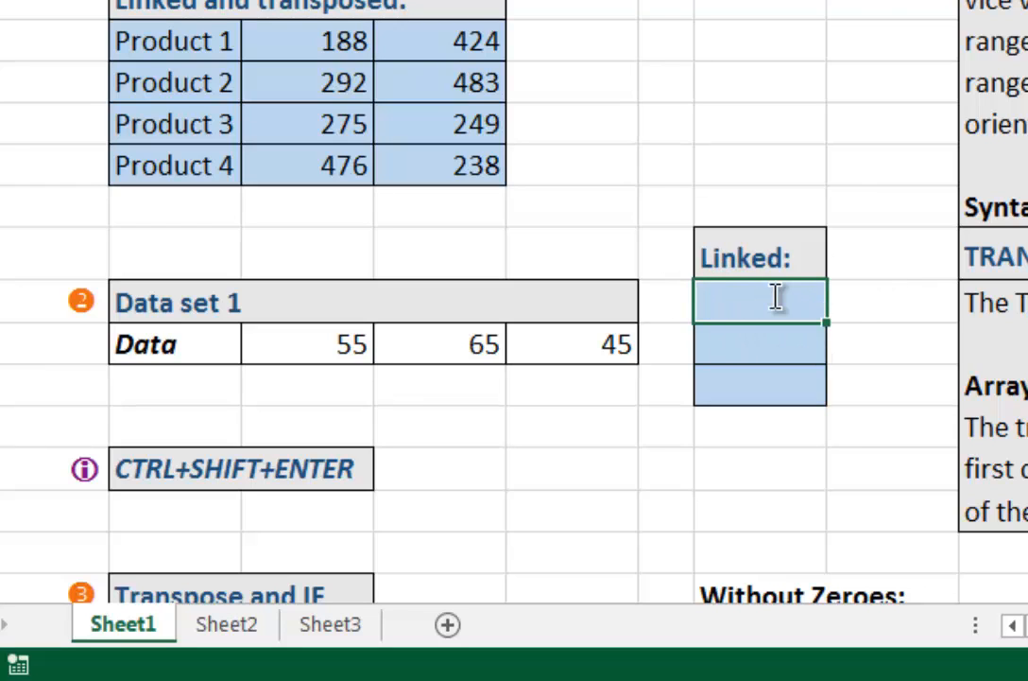
pyautogui.write('=tra')
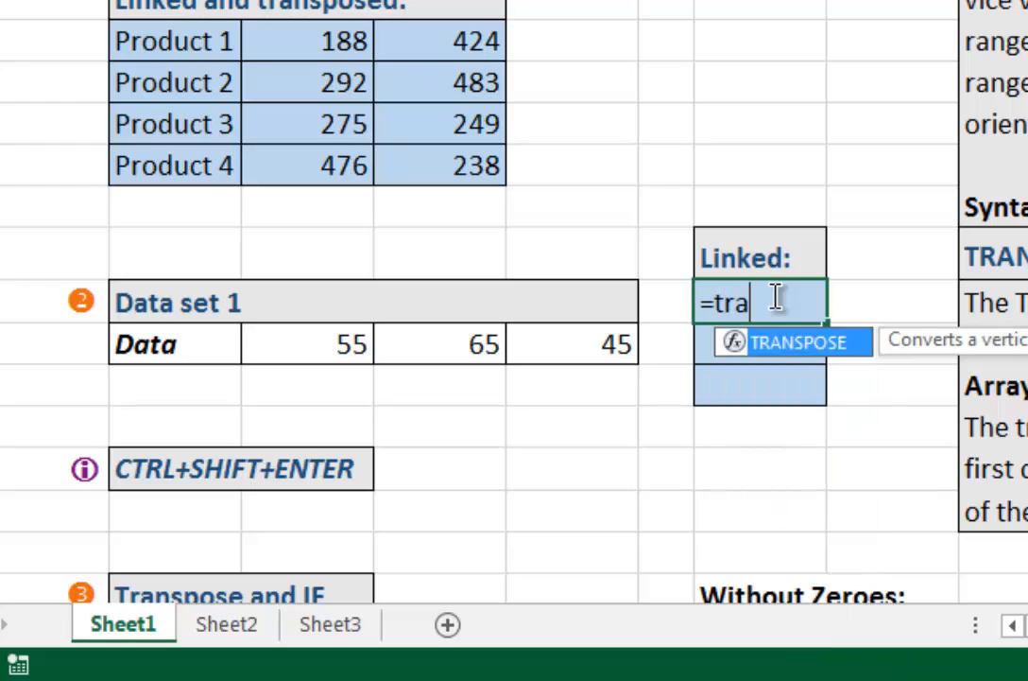
pyautogui.press('Tab')
pyautogui.moveTo(143, 351); pyautogui.dragTo(596, 347)
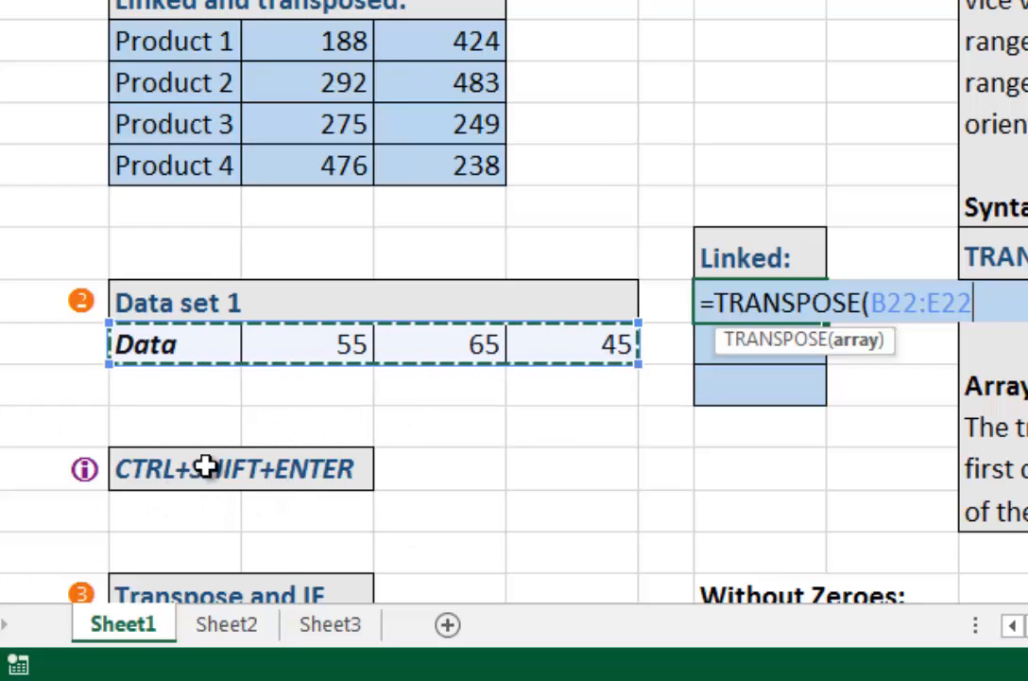
pyautogui.hotkey('ctrl', 'shift', 'Return')
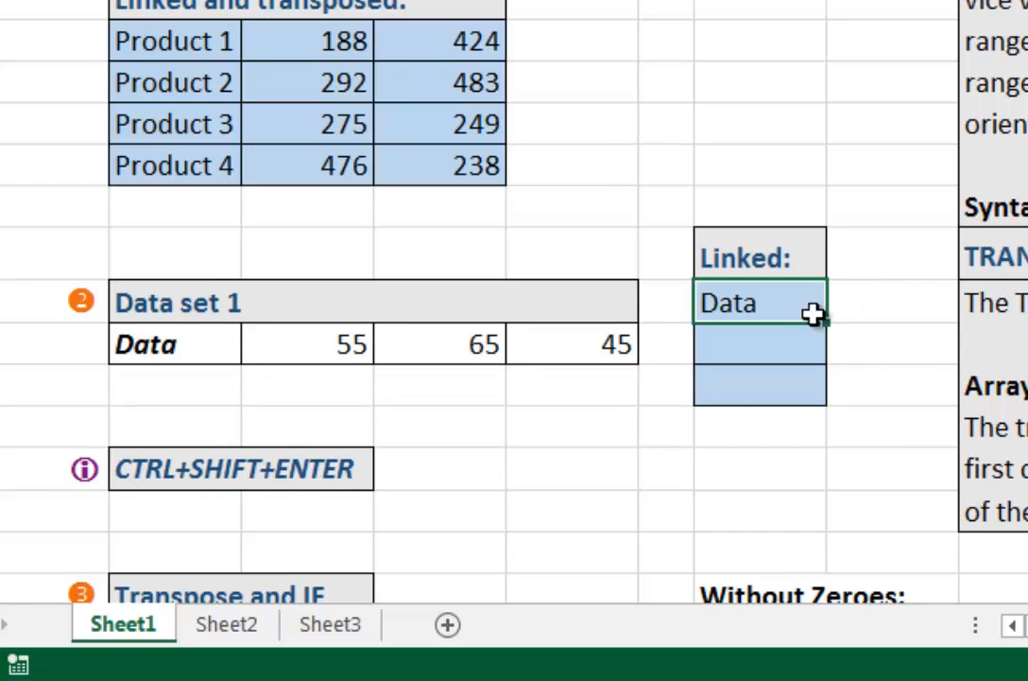
# Step: Copy the array formula from G21 down to G22 and inspect the range it references there
pyautogui.moveTo(829, 327); pyautogui.dragTo(781, 347)
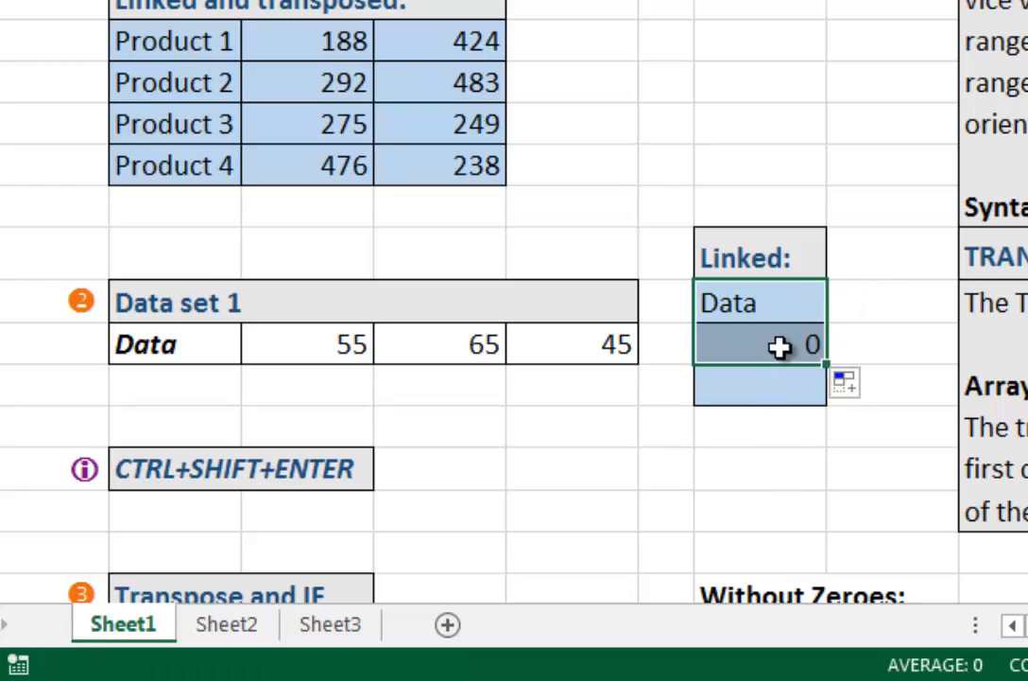
pyautogui.click(780, 347)
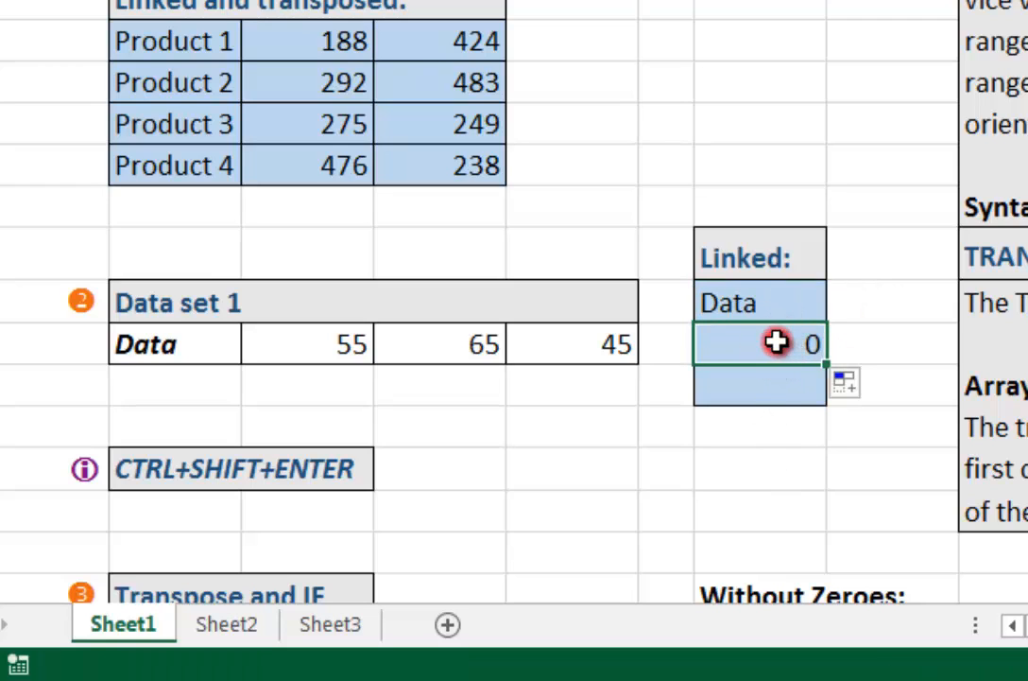
pyautogui.doubleClick(777, 342)
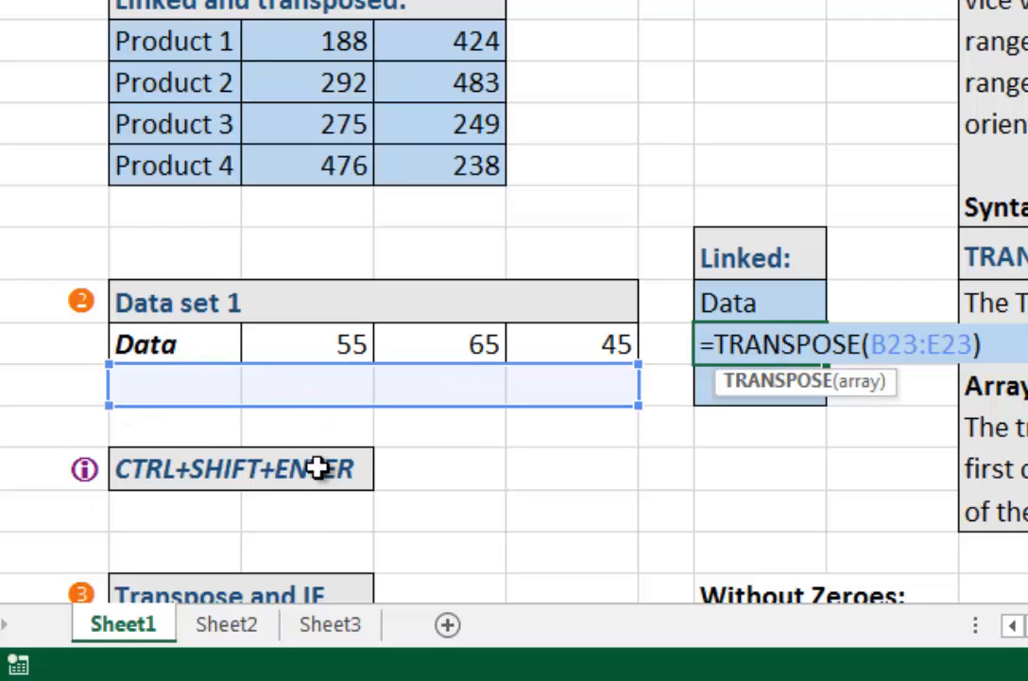
pyautogui.press('Escape')
# Step: Try to re-enter the existing formula =TRANSPOSE(B22:E22) as an array across G21:G23
pyautogui.moveTo(794, 301); pyautogui.dragTo(788, 390)
pyautogui.press('F2')
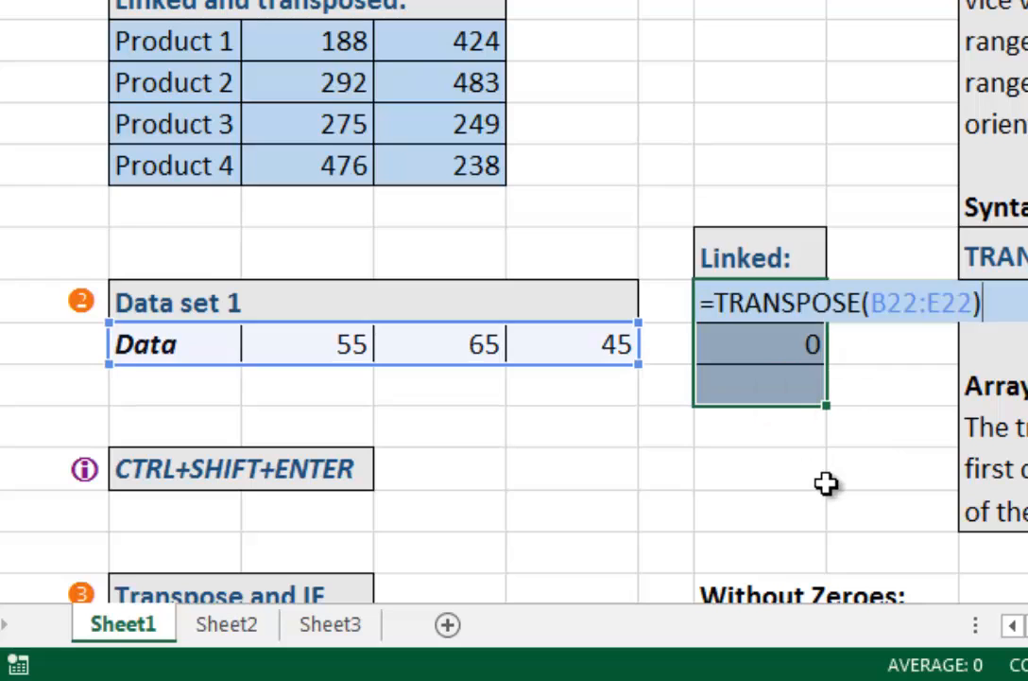
pyautogui.hotkey('ctrl', 'shift', 'Return')
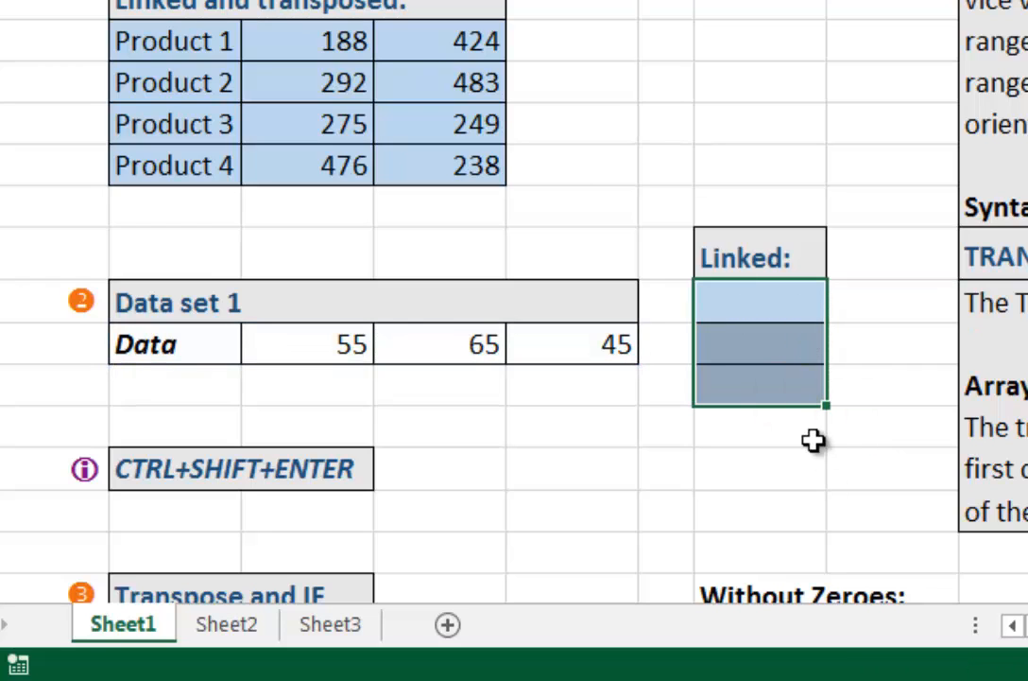
# Step: Fill G21:G23 with the array formula =TRANSPOSE(B22:E22)
pyautogui.moveTo(798, 302); pyautogui.dragTo(786, 387)
pyautogui.write('=')
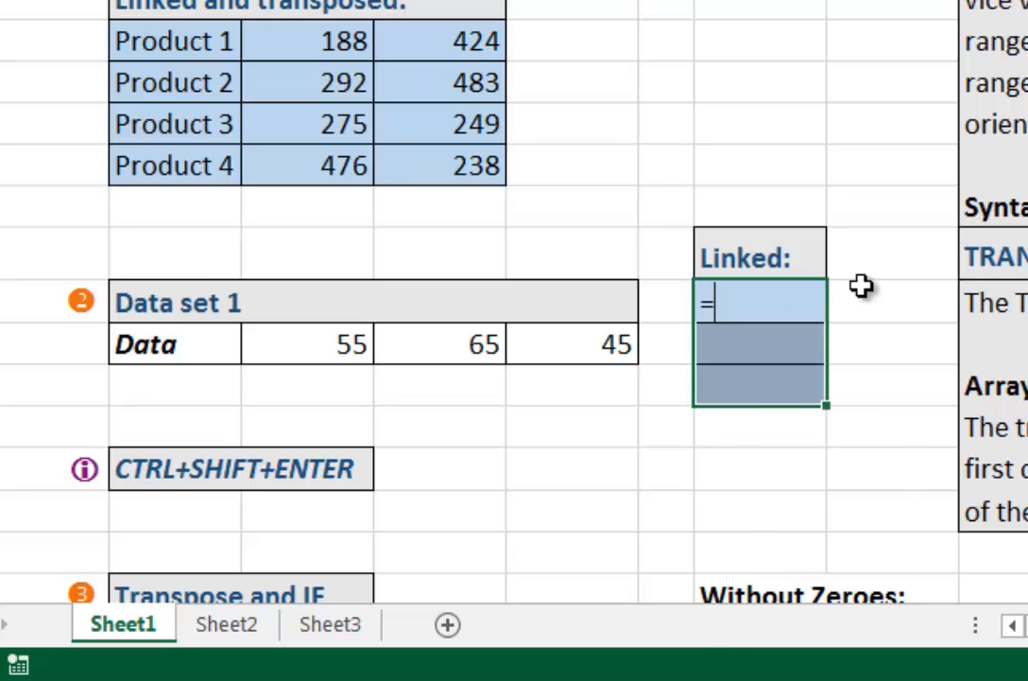
pyautogui.write('tra')
pyautogui.press('Tab')
pyautogui.moveTo(216, 350); pyautogui.dragTo(560, 337)
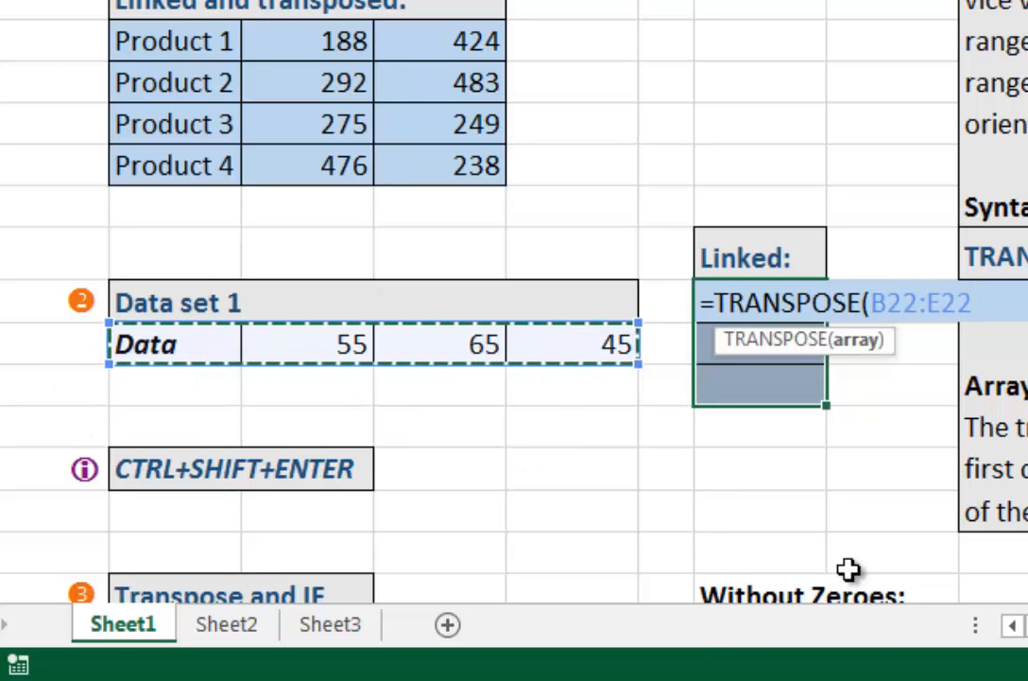
pyautogui.hotkey('ctrl', 'shift', 'Return')
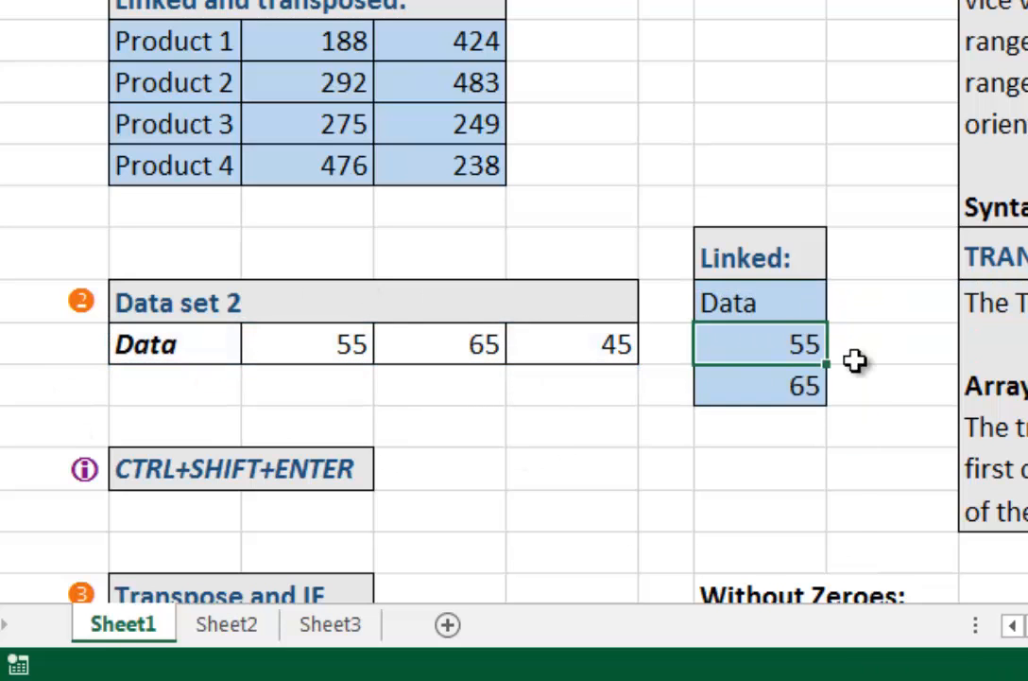
# Step: Compare the Linked range G21:G23 with the Data set 2 row, and review both linked-range headings
pyautogui.press('Up')
pyautogui.hotkey('shift', 'Down')
pyautogui.hotkey('shift', 'Down')
pyautogui.press('Left')
pyautogui.press('Left')
pyautogui.press('Down')
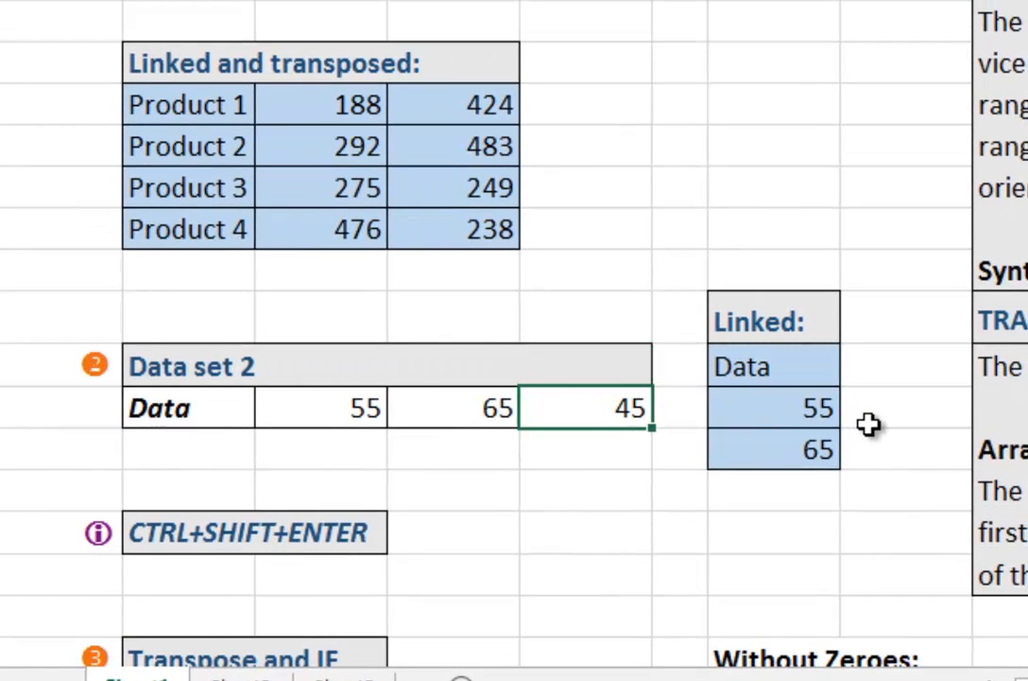
pyautogui.click(147, 49)
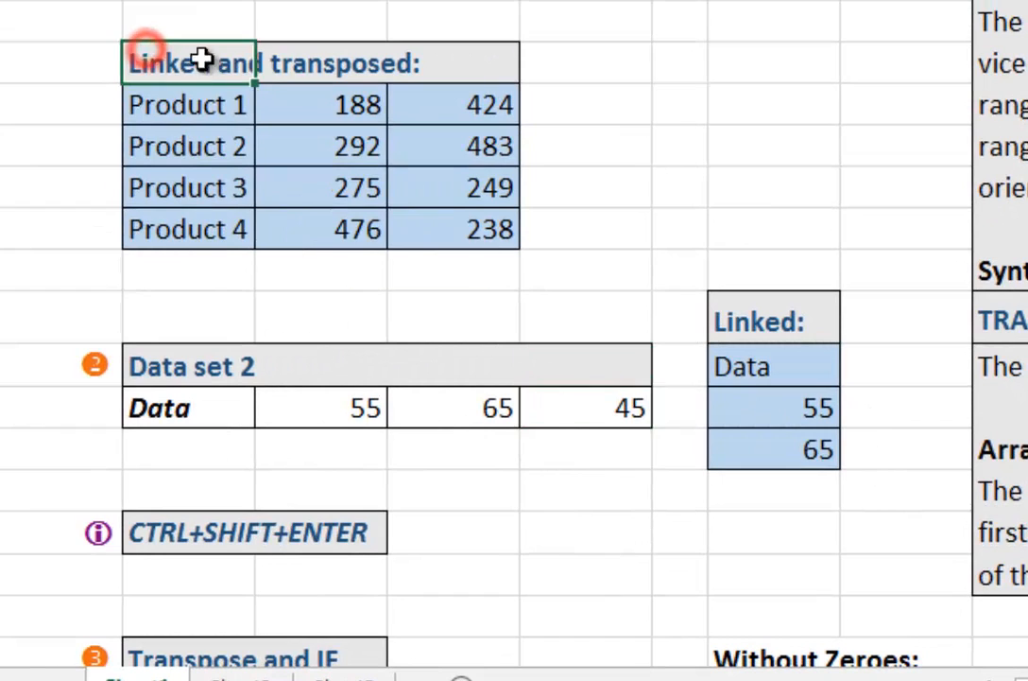
pyautogui.click(778, 318)
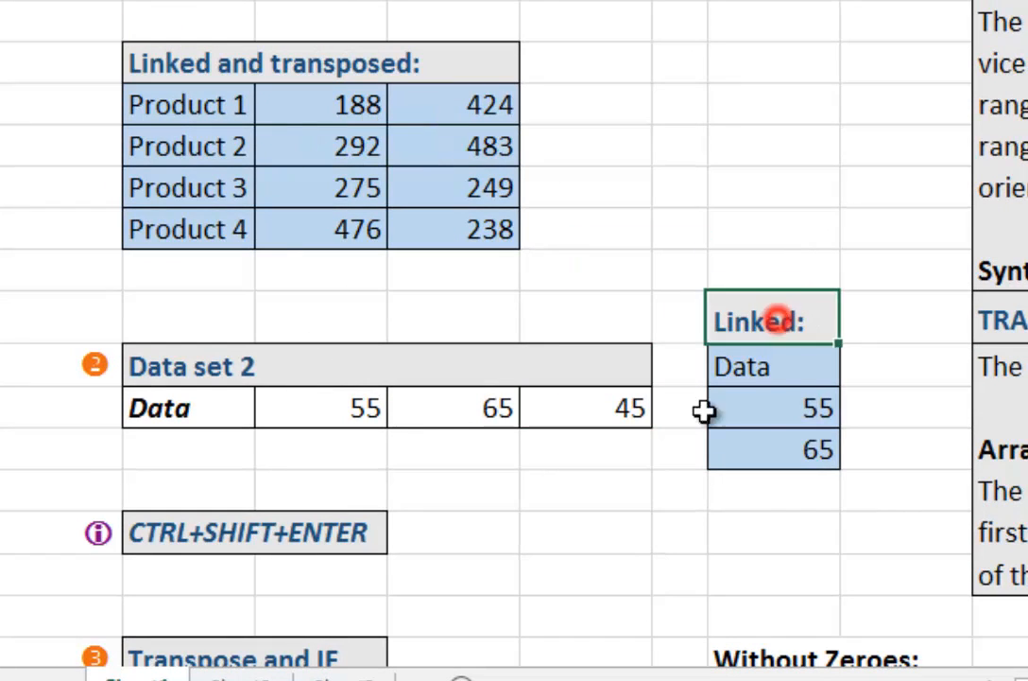
# Step: Set the first value of Data set 2 in C22 to 100 and check the Linked column
pyautogui.click(297, 408)
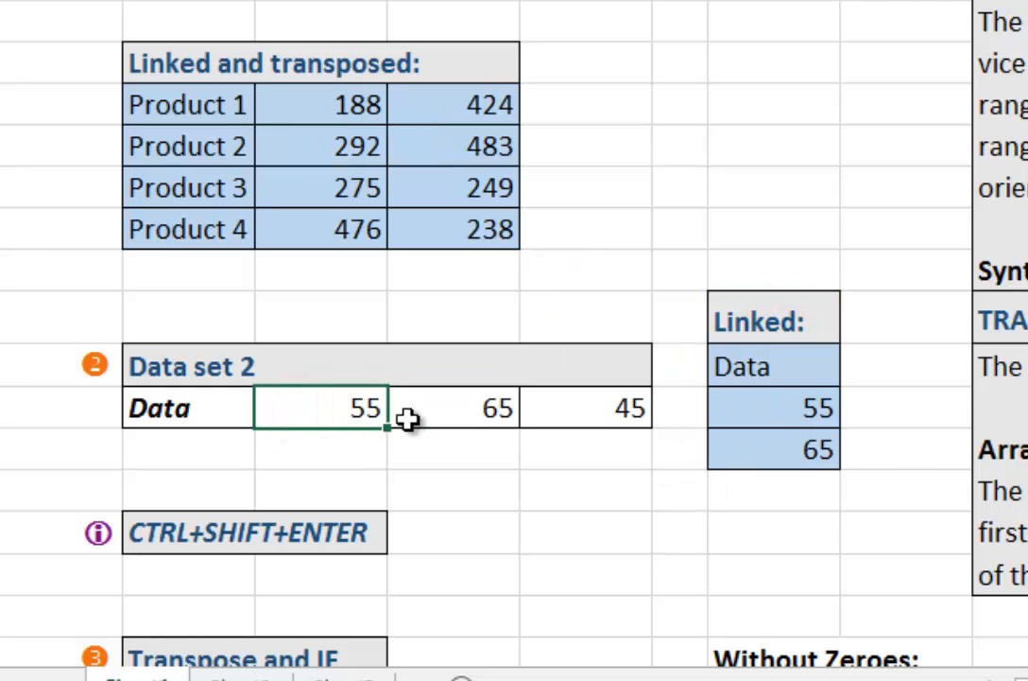
pyautogui.press('Return')
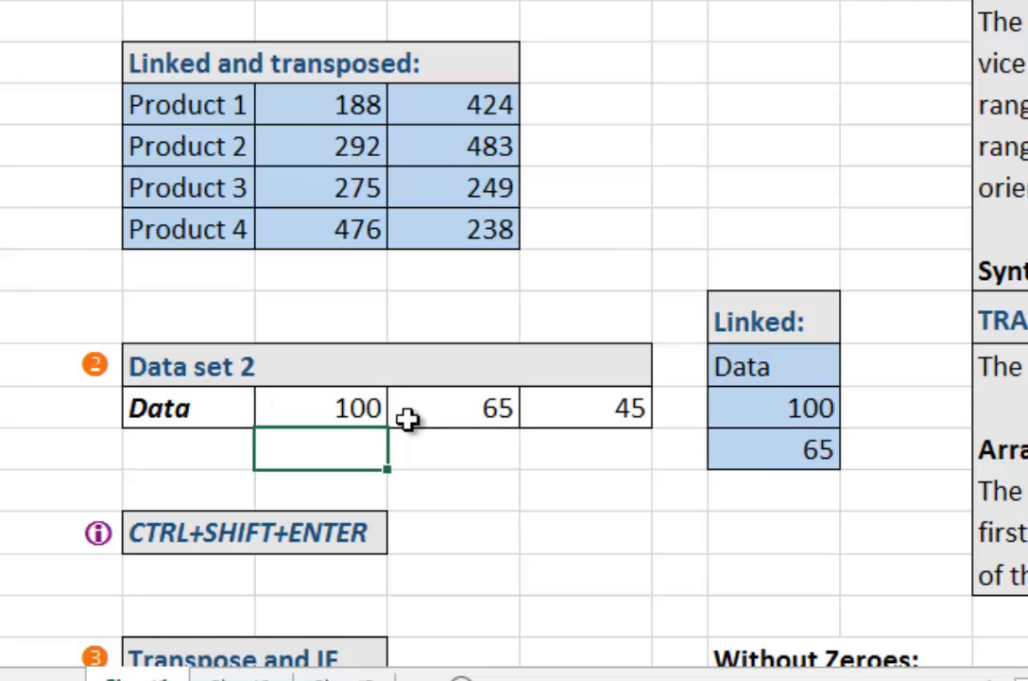
pyautogui.click(785, 439)
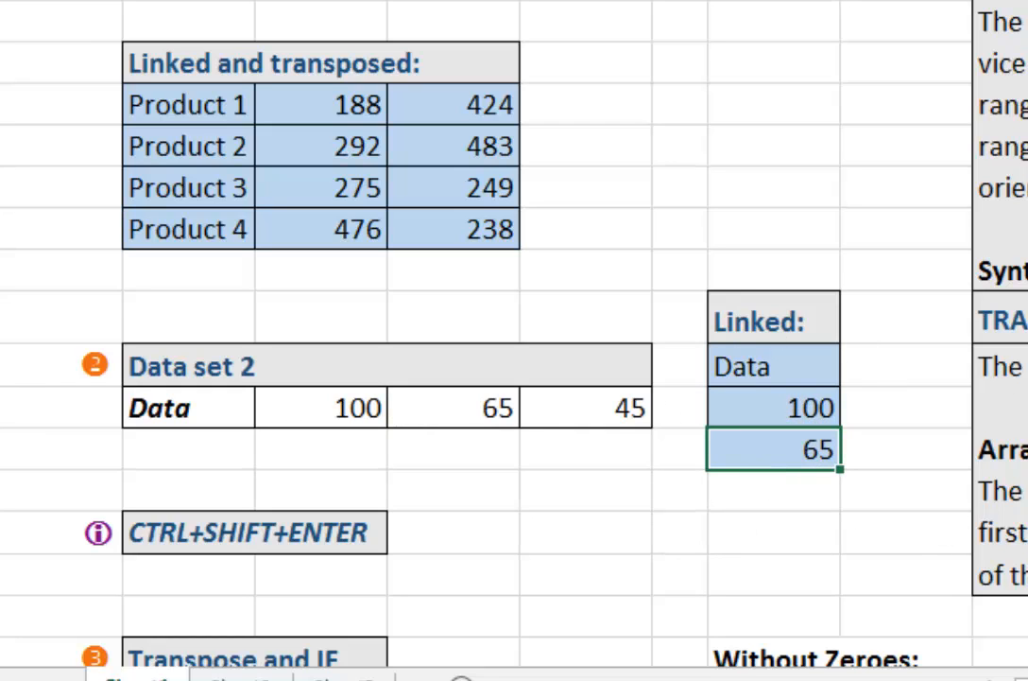
pyautogui.click(798, 518)
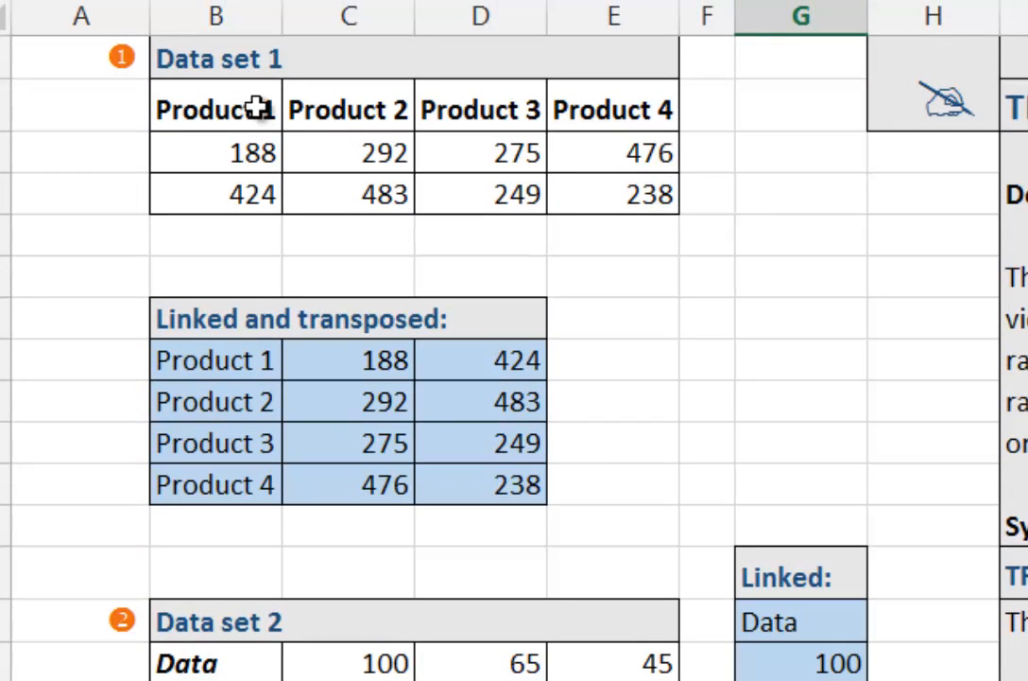
# Step: Trace the Data set 1 product headings across row 9 against their vertical counterparts in the Linked and transposed table
pyautogui.click(257, 109)
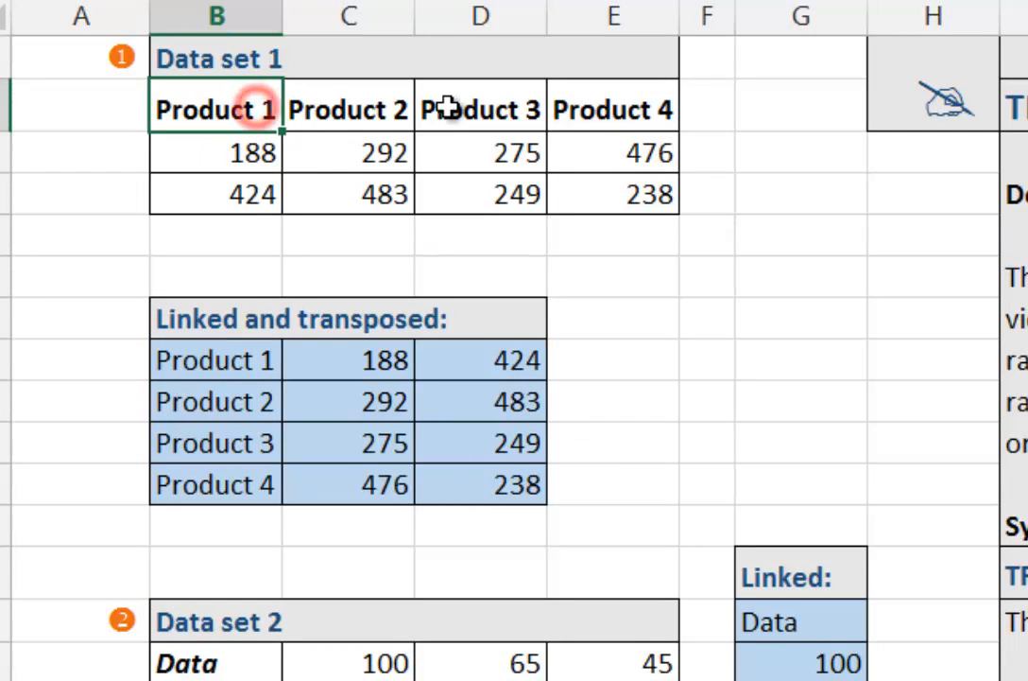
pyautogui.click(379, 106)
pyautogui.click(554, 104)
pyautogui.moveTo(235, 371); pyautogui.dragTo(235, 397)
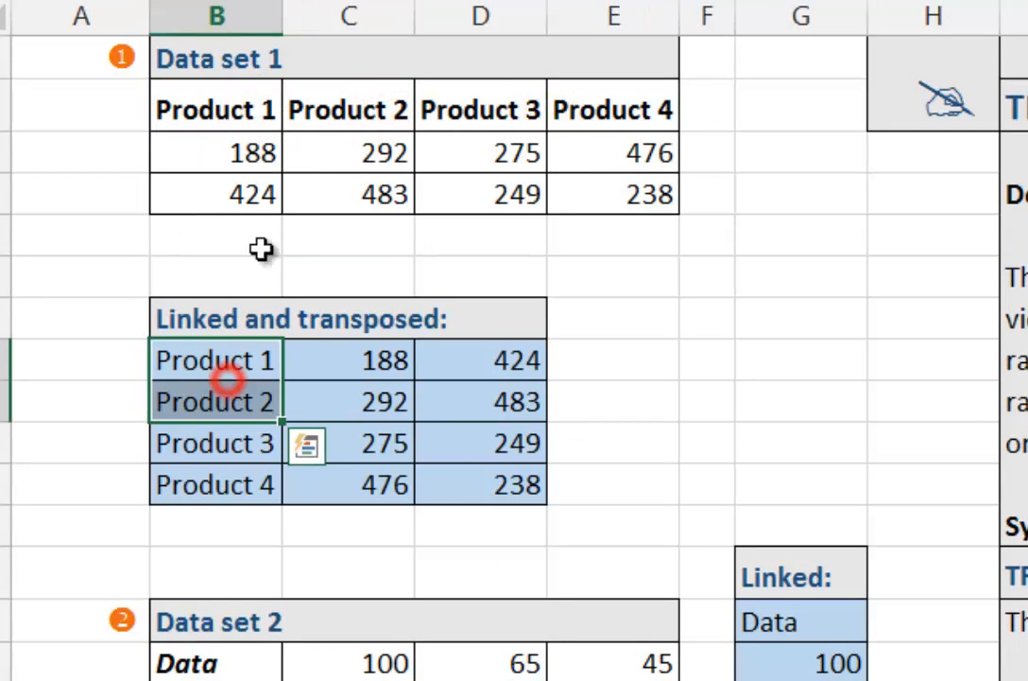
pyautogui.click(255, 102)
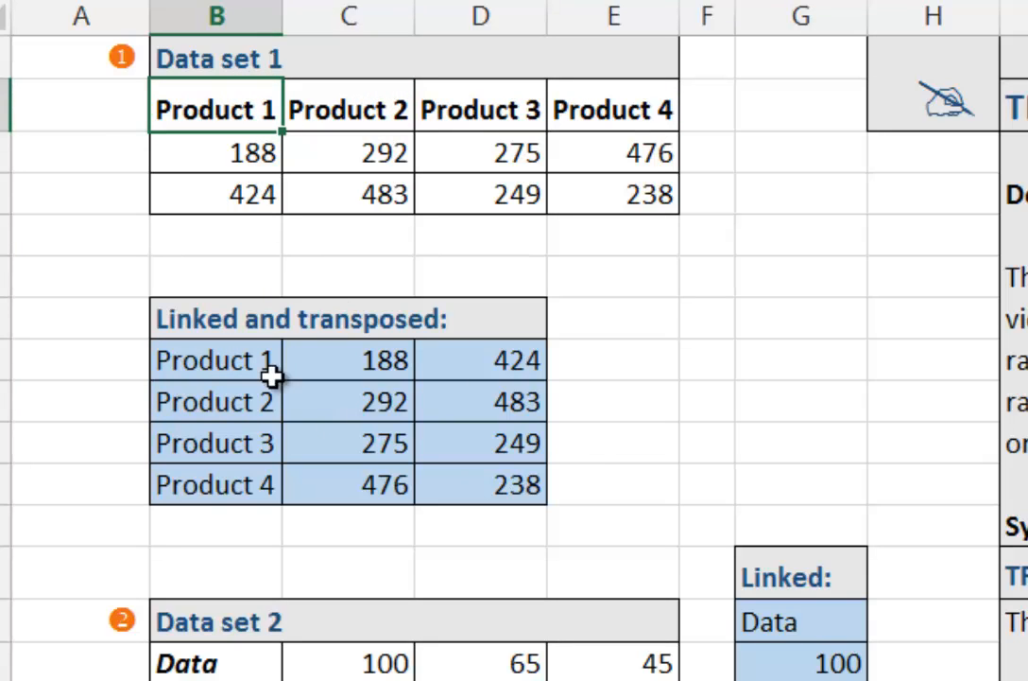
pyautogui.click(339, 355)
pyautogui.click(586, 364)
# Step: Compare the cells of the source row B22:E22 with the size of the Linked range G21:G23
pyautogui.scroll(-1, 829, 621)
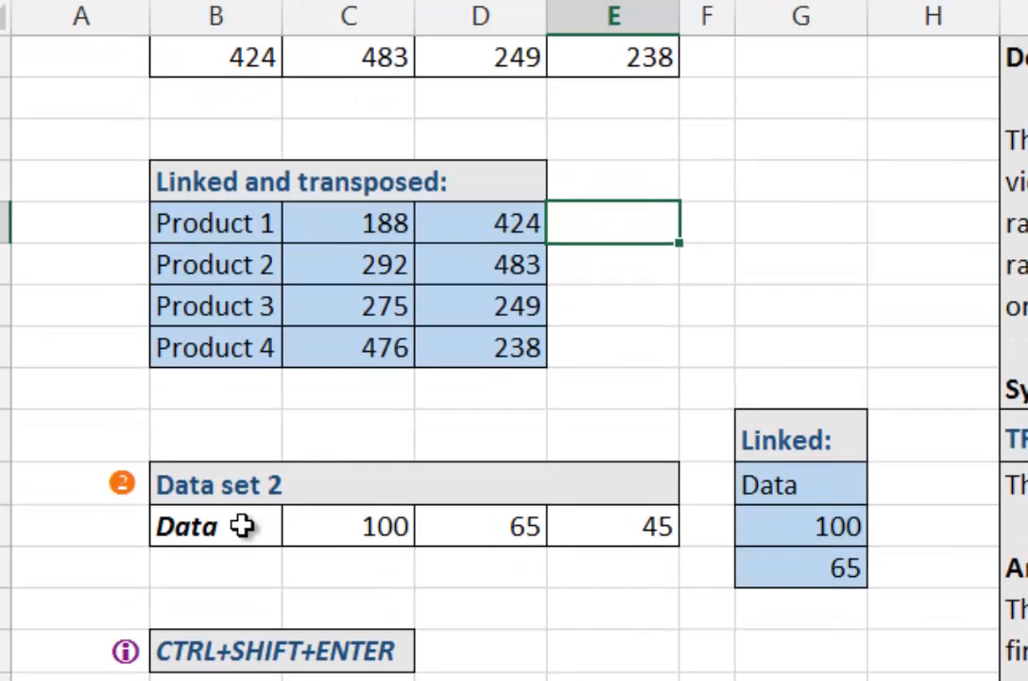
pyautogui.moveTo(231, 525); pyautogui.dragTo(599, 532)
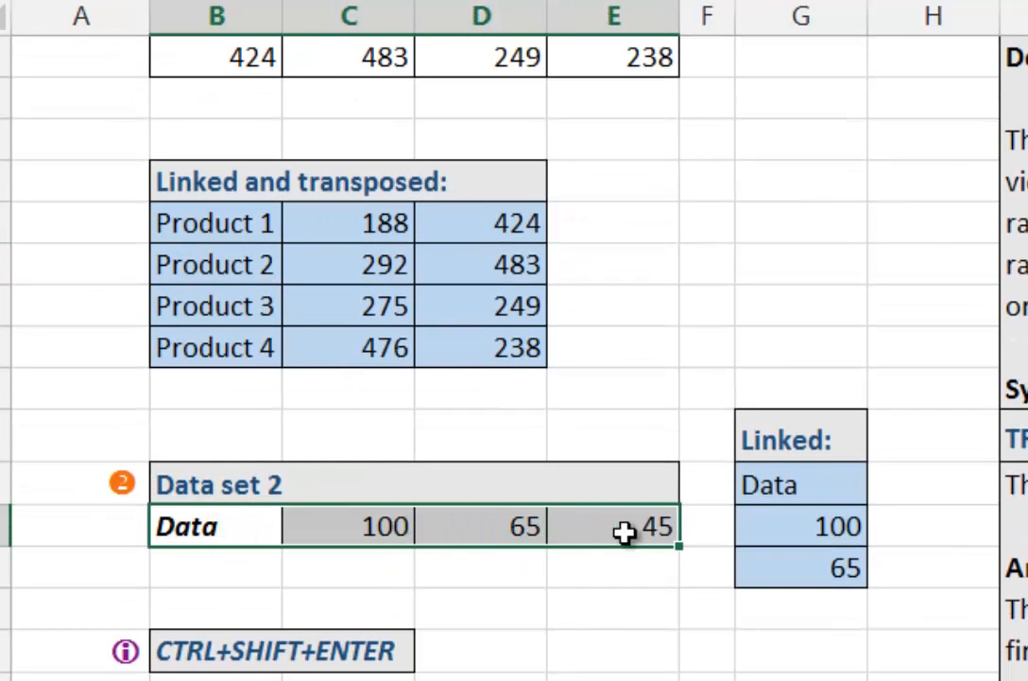
pyautogui.moveTo(803, 488); pyautogui.dragTo(781, 564)
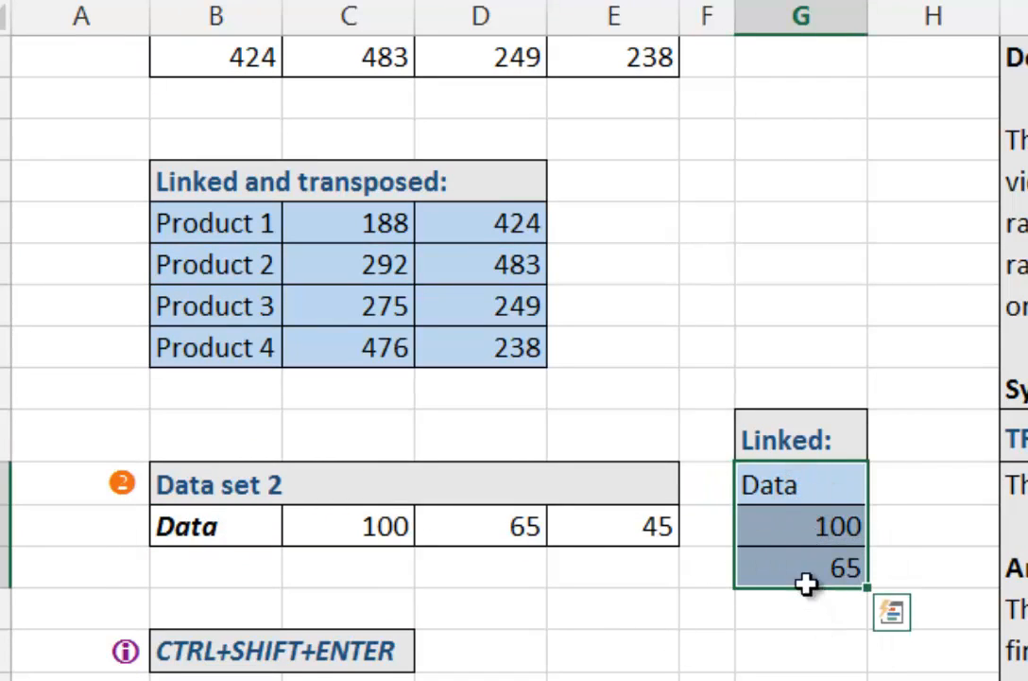
pyautogui.click(820, 558)
pyautogui.click(519, 528)
pyautogui.click(351, 527)
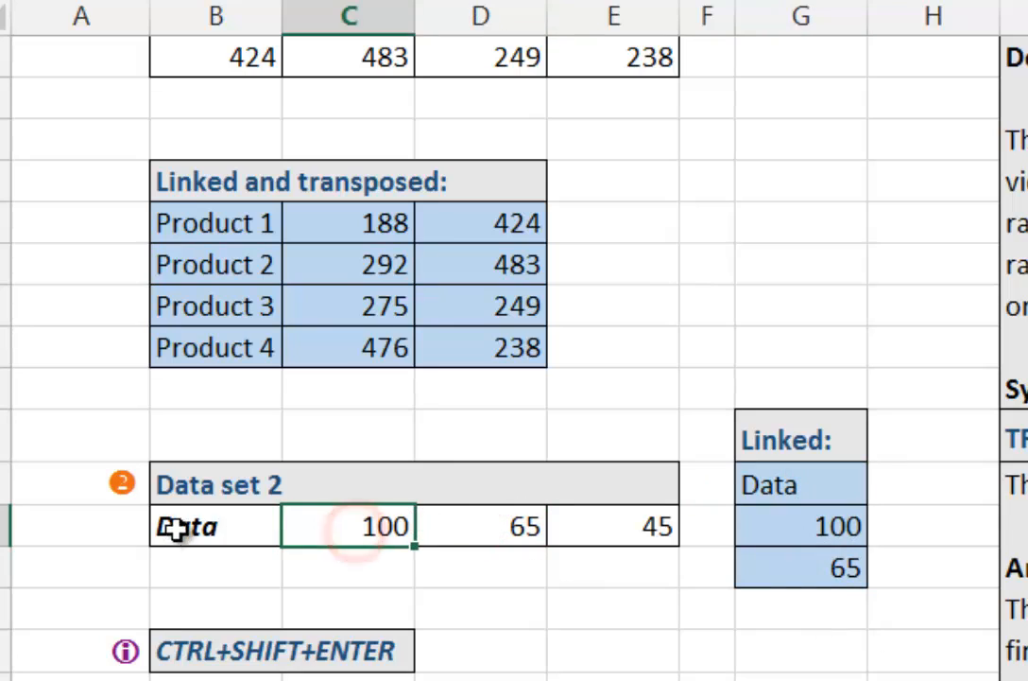
pyautogui.moveTo(189, 526); pyautogui.dragTo(459, 526)
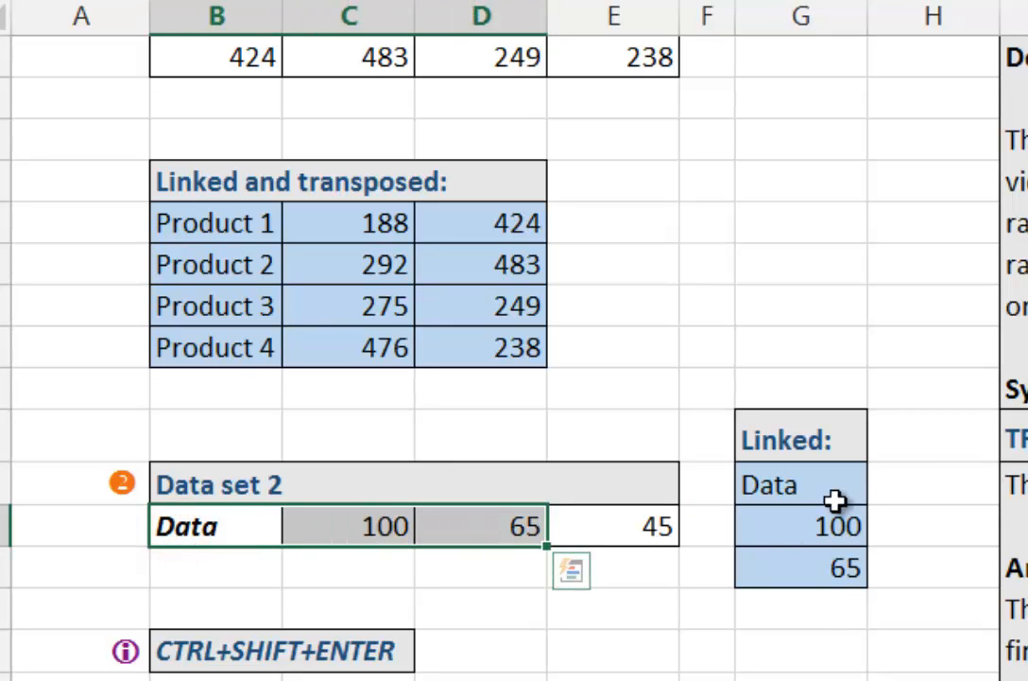
# Step: Extend the Linked formula from G23 into G24 and confirm =TRANSPOSE(B25:E25) there as an array formula
pyautogui.click(824, 573)
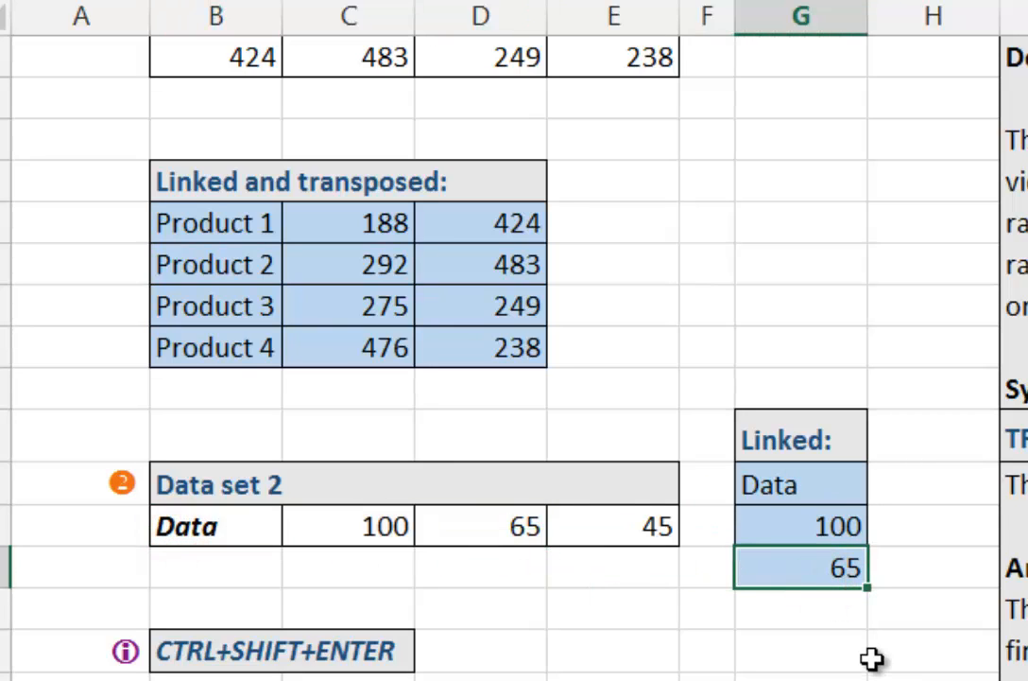
pyautogui.hotkey('shift', 'Down')
pyautogui.write('CTRL+SHIFT+ENTER')
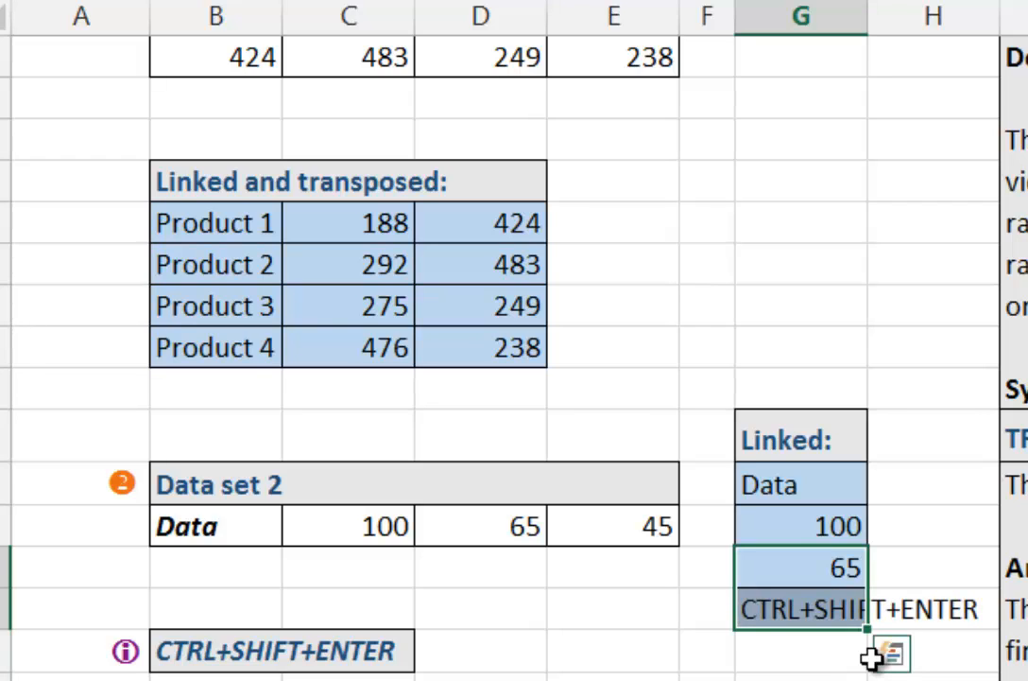
pyautogui.click(794, 603)
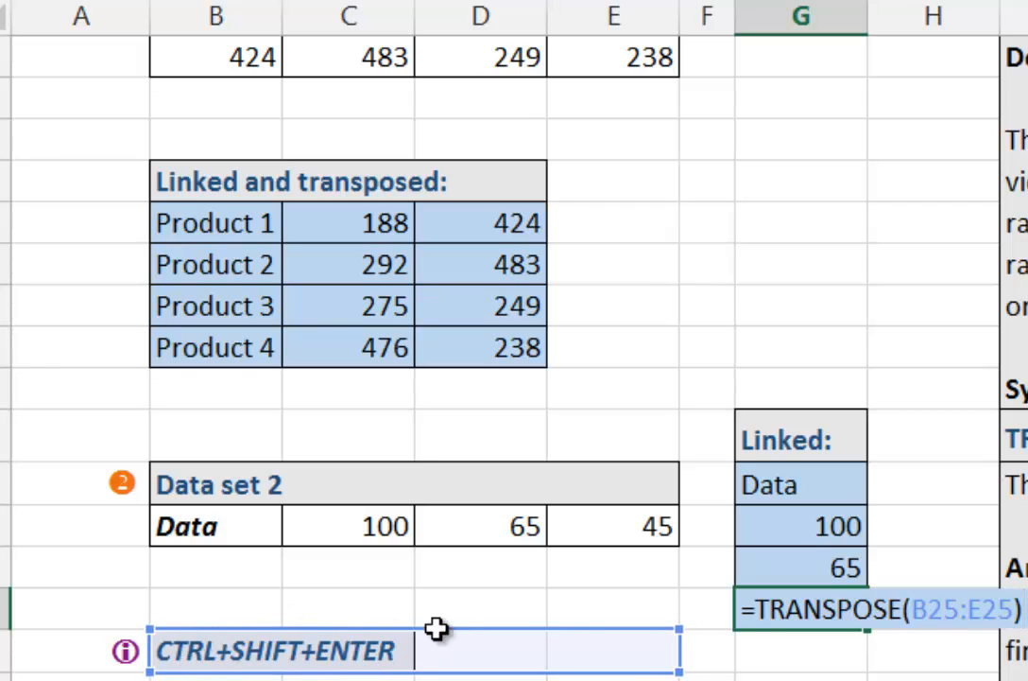
pyautogui.hotkey('ctrl', 'shift', 'Return')
pyautogui.click(833, 480)
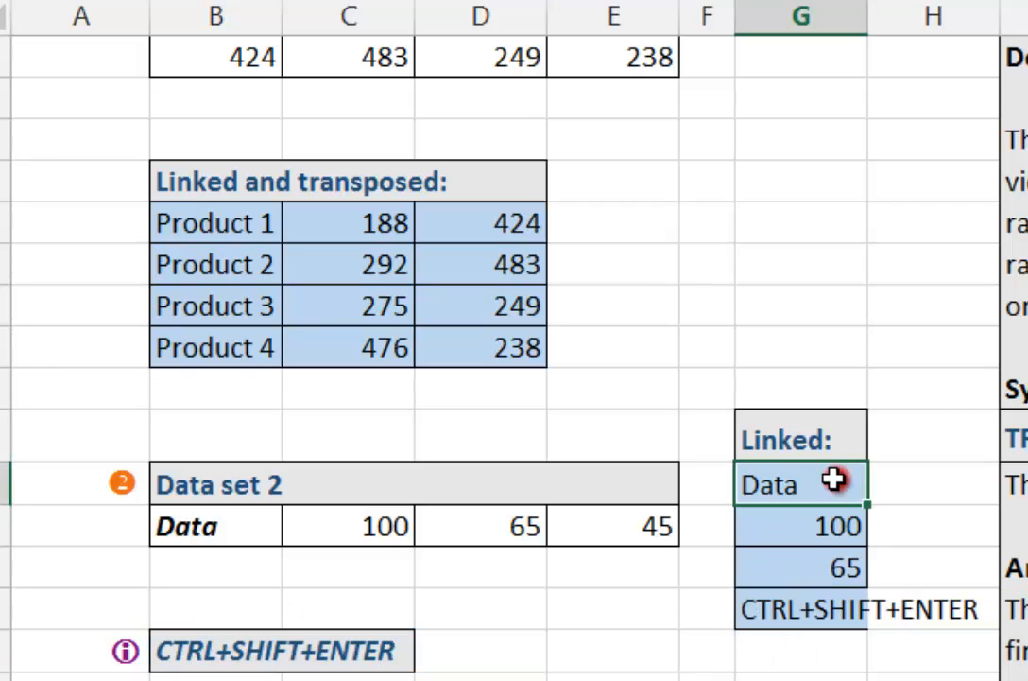
# Step: Enter =TRANSPOSE(B22:E22) as one array formula across the Linked range G21:G24 and check its cells
pyautogui.keyDown('shift'); pyautogui.click(788, 616); pyautogui.keyUp('shift')
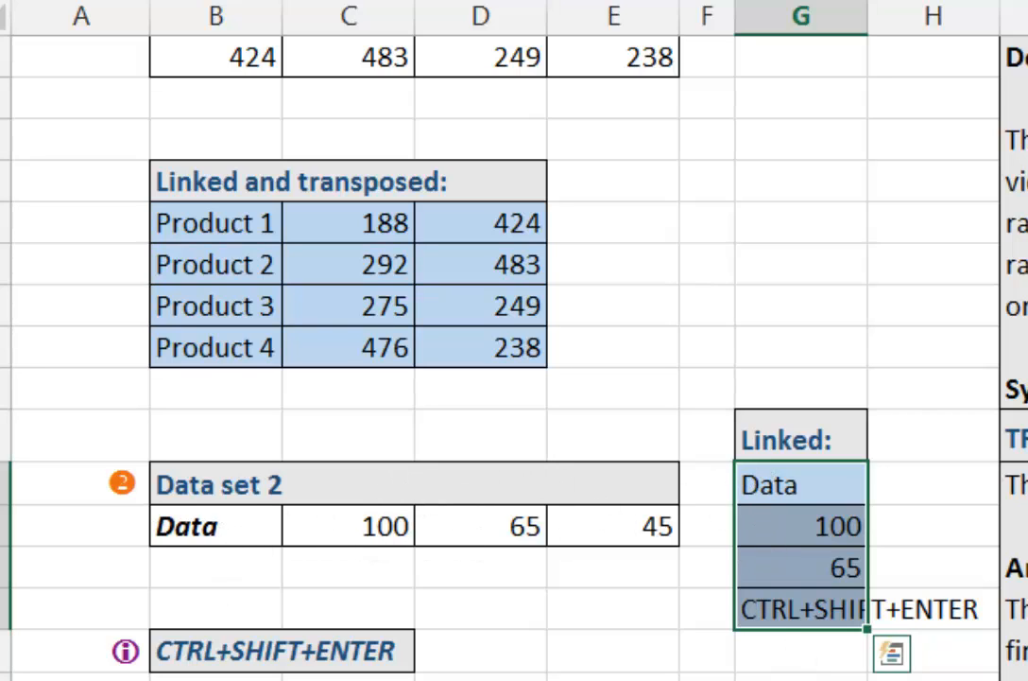
pyautogui.write('=tra')
pyautogui.press('Tab')
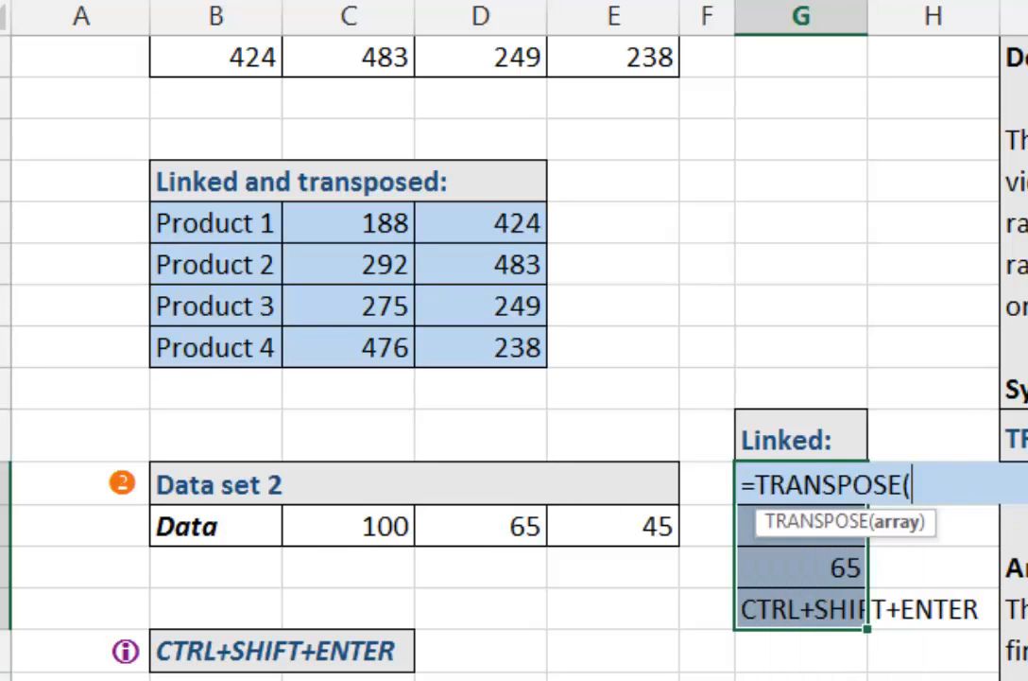
pyautogui.moveTo(273, 532); pyautogui.dragTo(581, 523)
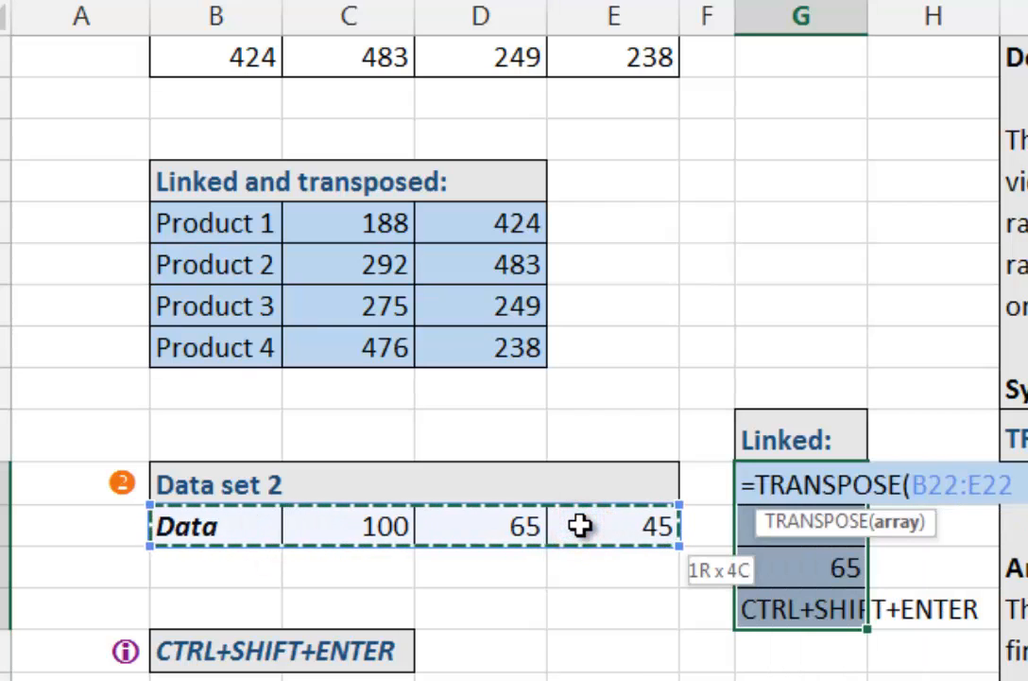
pyautogui.hotkey('ctrl', 'shift', 'Return')
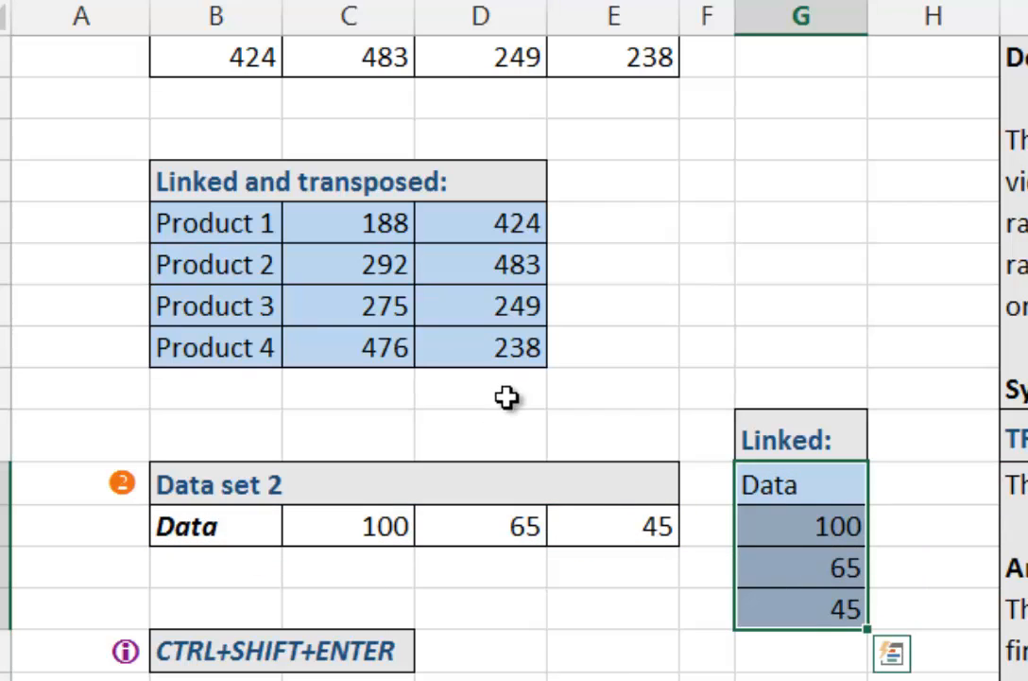
pyautogui.click(199, 238)
pyautogui.click(830, 525)
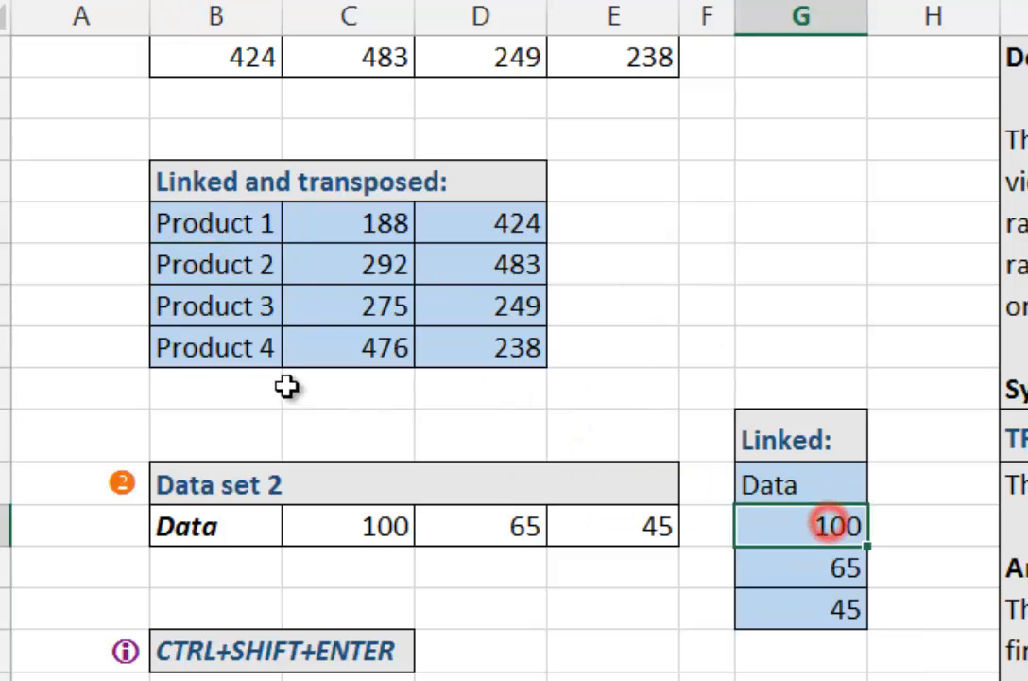
pyautogui.moveTo(851, 482); pyautogui.dragTo(840, 598)
pyautogui.click(841, 597)
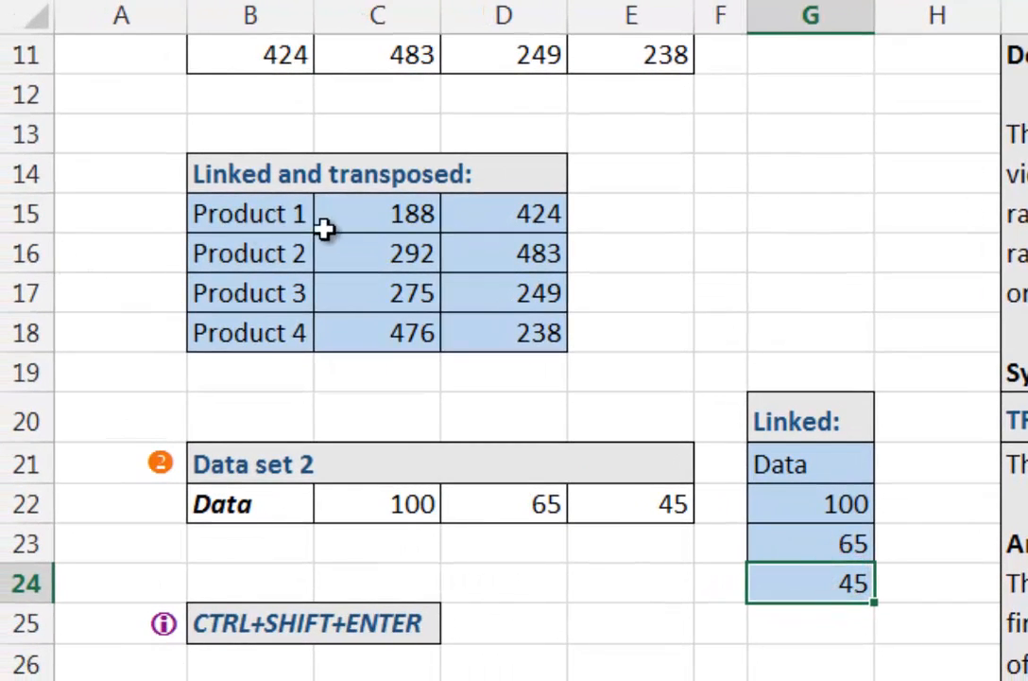
# Step: Try to alter worksheet row 16 as a whole, where it cuts through the Linked and transposed array
pyautogui.click(291, 250)
pyautogui.rightClick(12, 253)
pyautogui.click(129, 565)
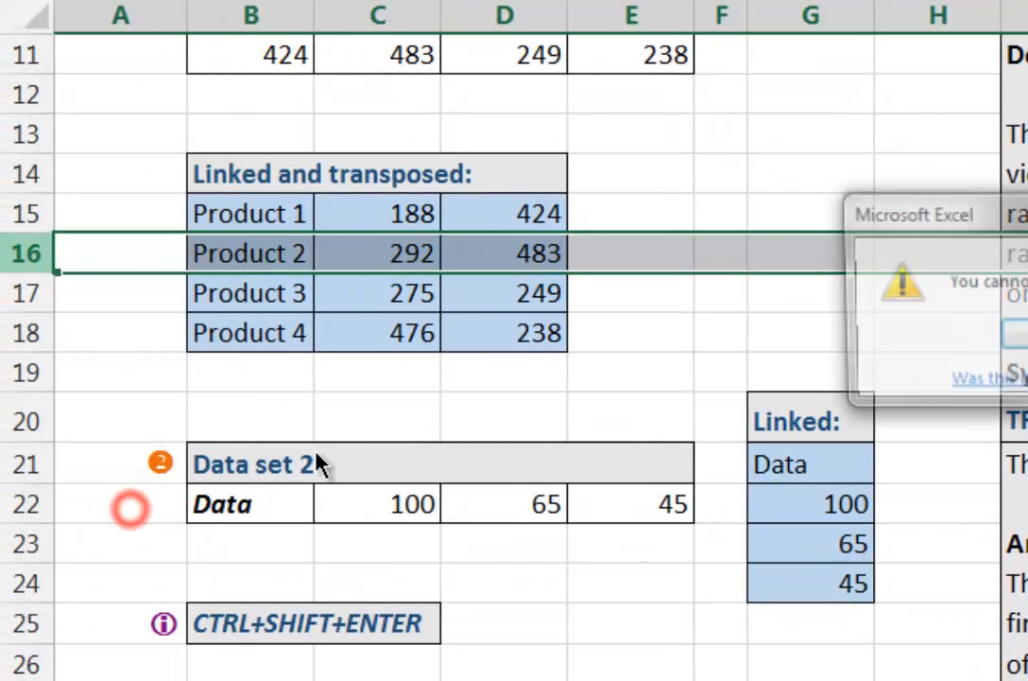
pyautogui.moveTo(1026, 217); pyautogui.dragTo(555, 263)
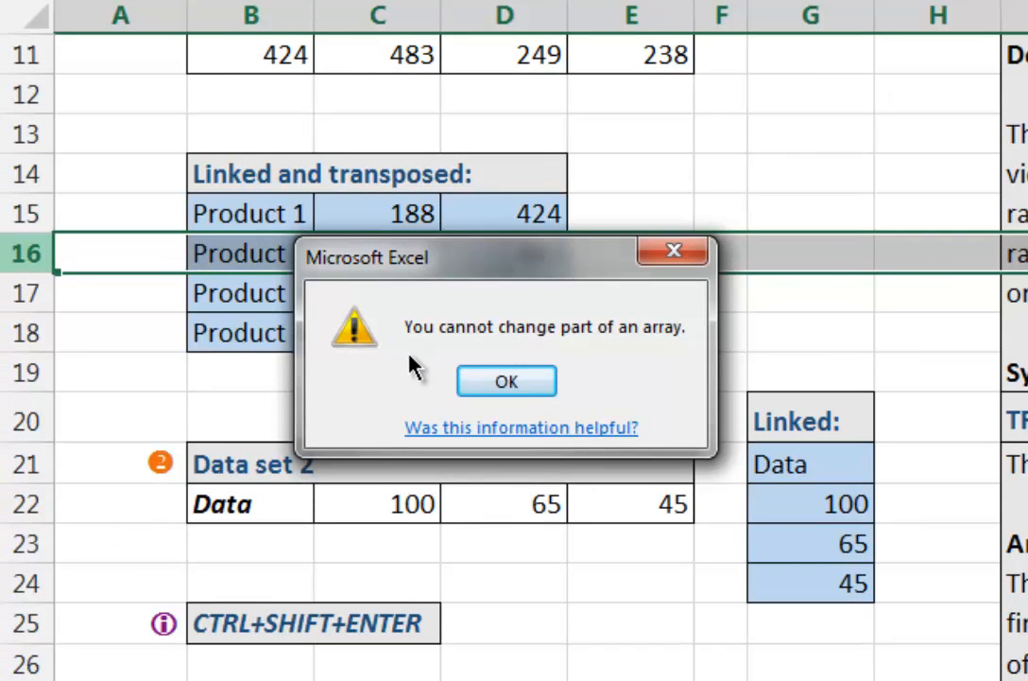
pyautogui.click(504, 381)
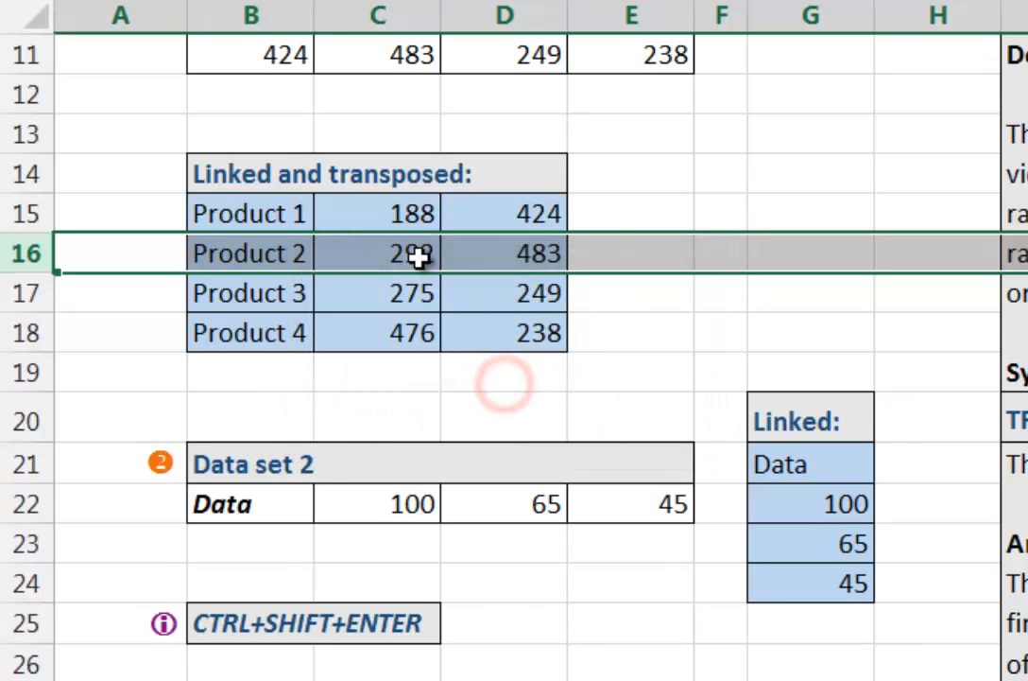
# Step: Try to overwrite the single array cell C16 with asdfasdf and abandon the entry
pyautogui.click(416, 254)
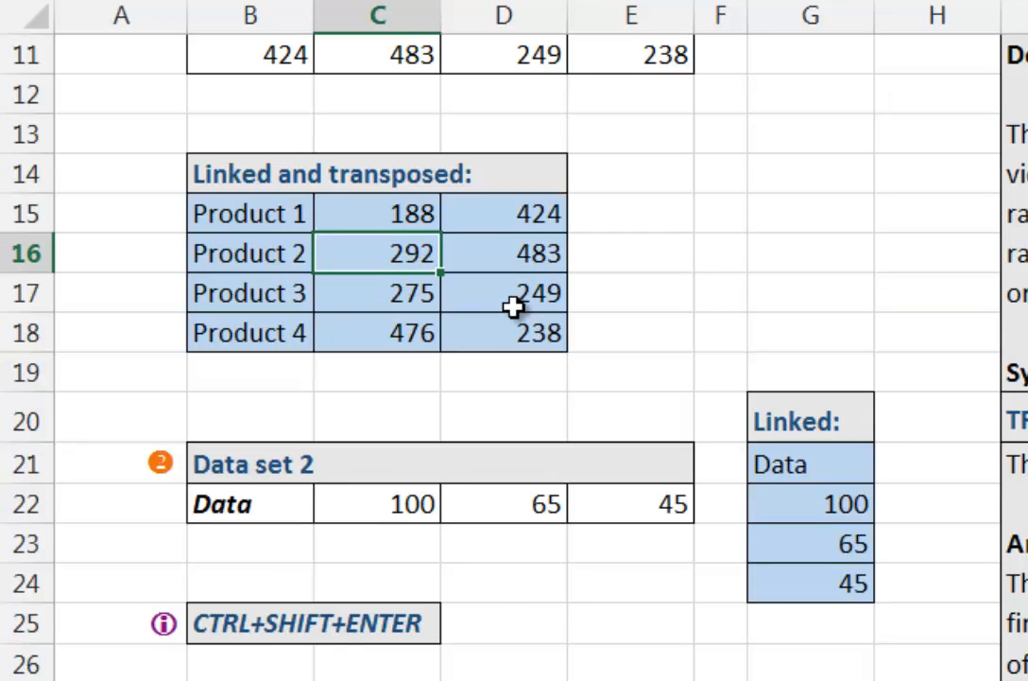
pyautogui.press('F2')
pyautogui.hotkey('ctrl', 'shift', 'Return')
pyautogui.write('asdfasdf')
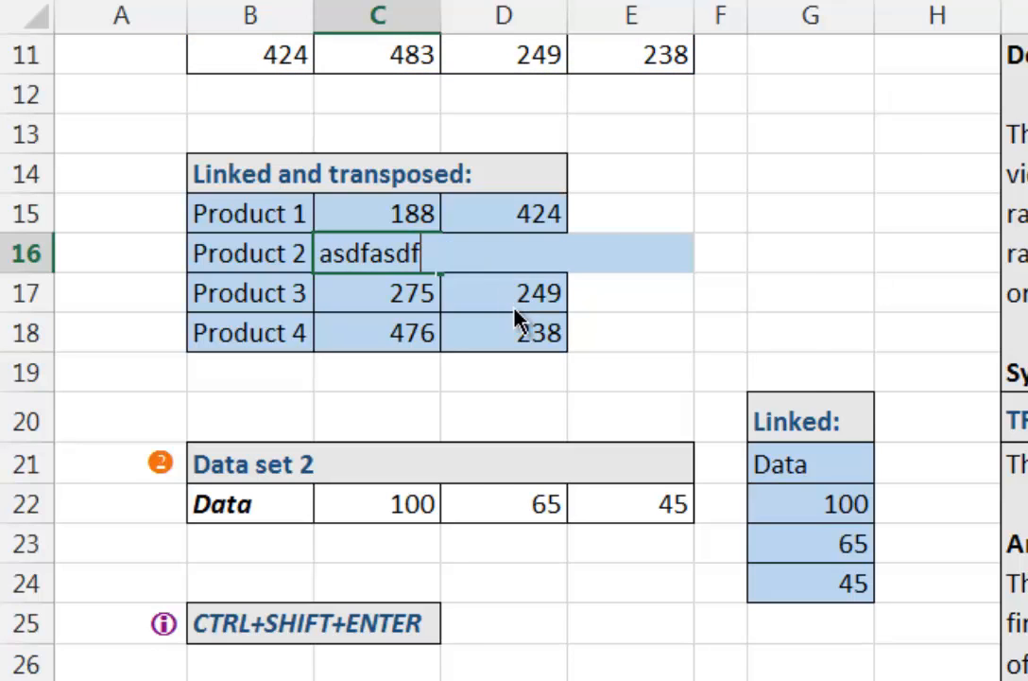
pyautogui.press('Return')
pyautogui.moveTo(915, 220); pyautogui.dragTo(355, 330)
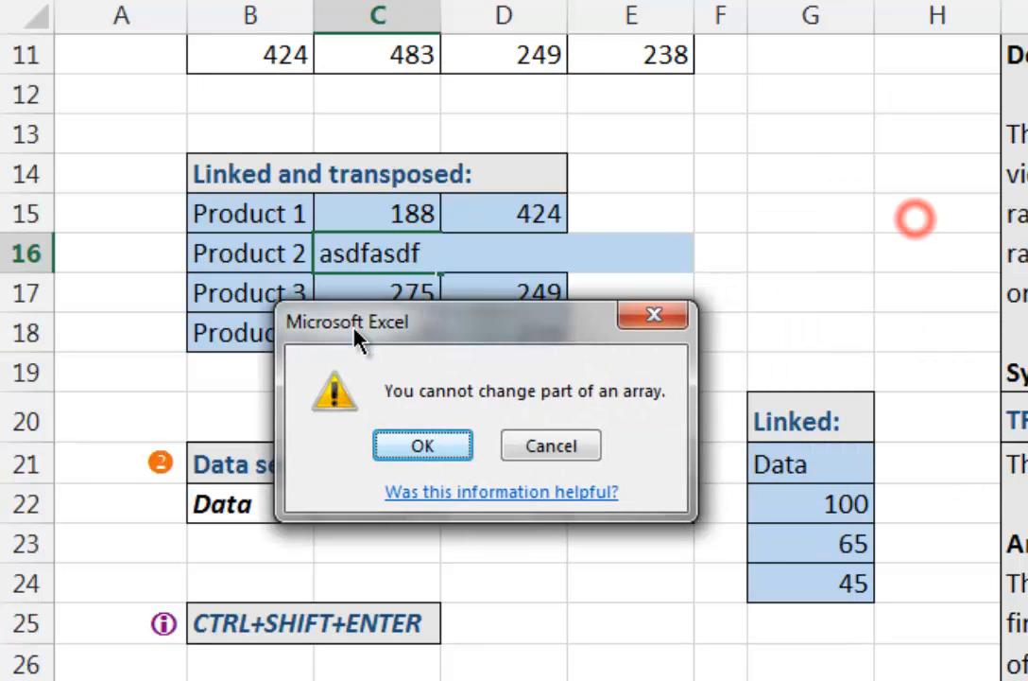
pyautogui.click(651, 319)
# Step: Try to alter the entire column C, where it passes through the Linked and transposed array
pyautogui.click(380, 11)
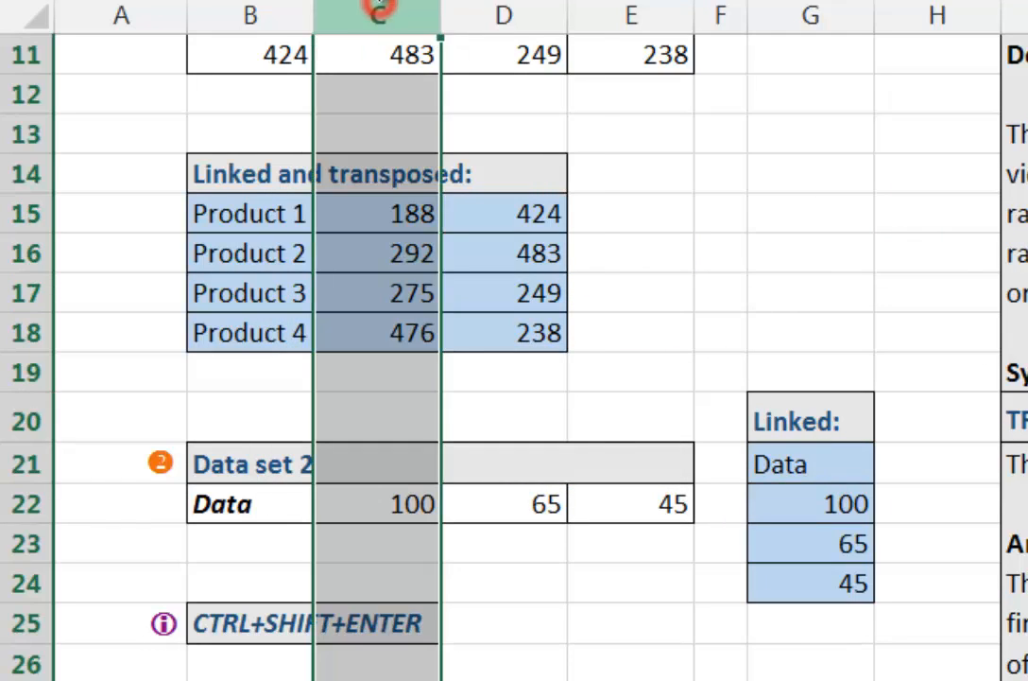
pyautogui.rightClick(380, 11)
pyautogui.click(472, 241)
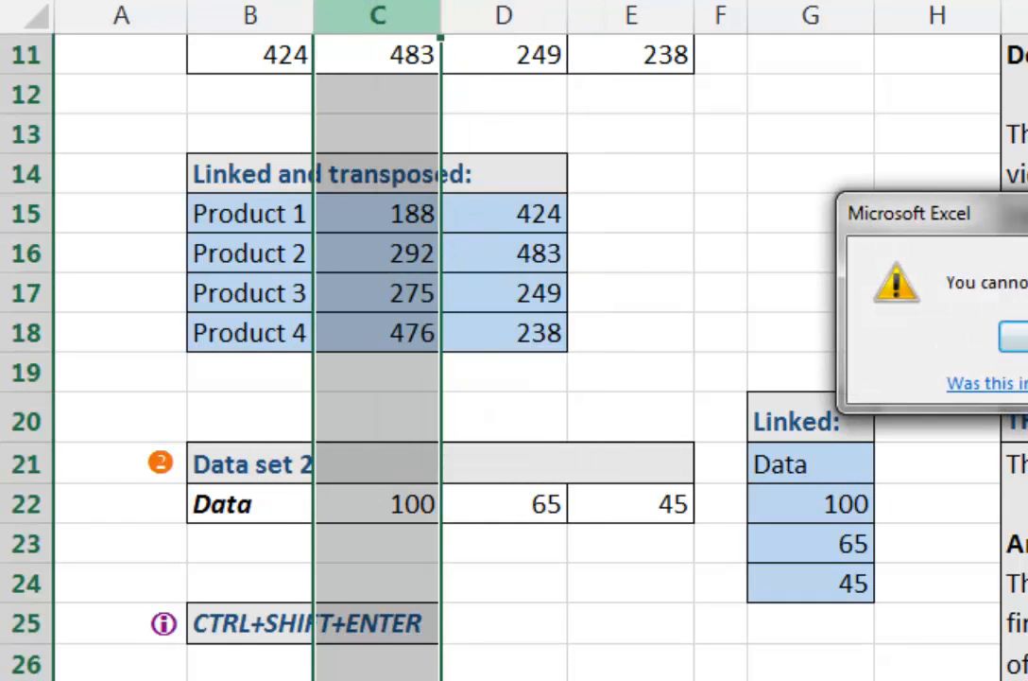
pyautogui.moveTo(1023, 227); pyautogui.dragTo(439, 324)
pyautogui.click(451, 434)
pyautogui.click(482, 305)
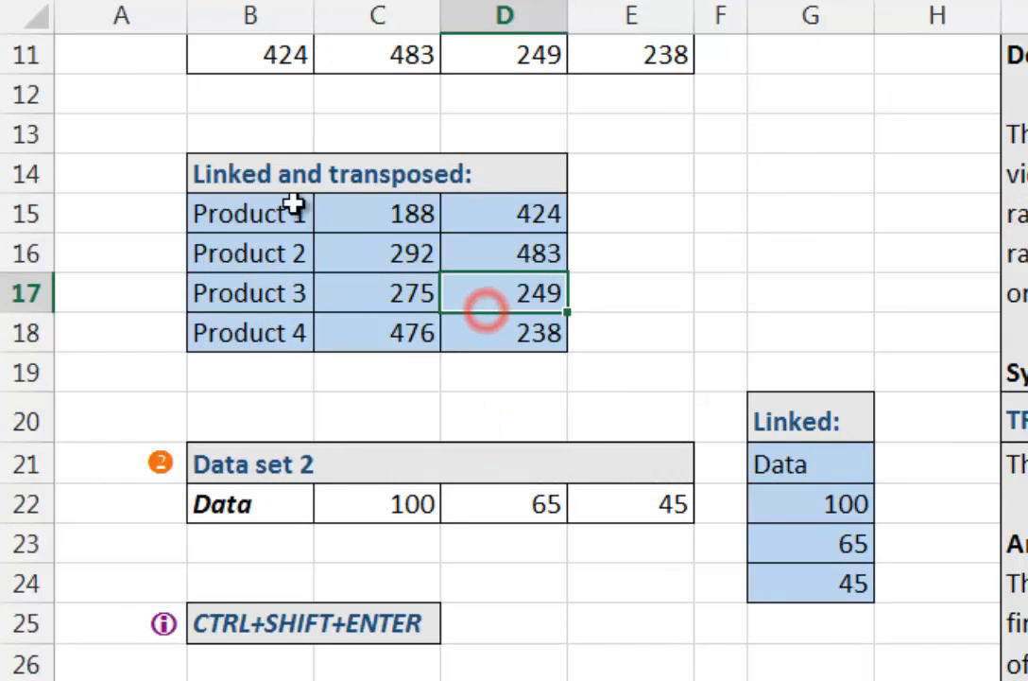
# Step: Fill the complete array range B15:D18 with the value 1 and undo the fill
pyautogui.moveTo(265, 207); pyautogui.dragTo(517, 333)
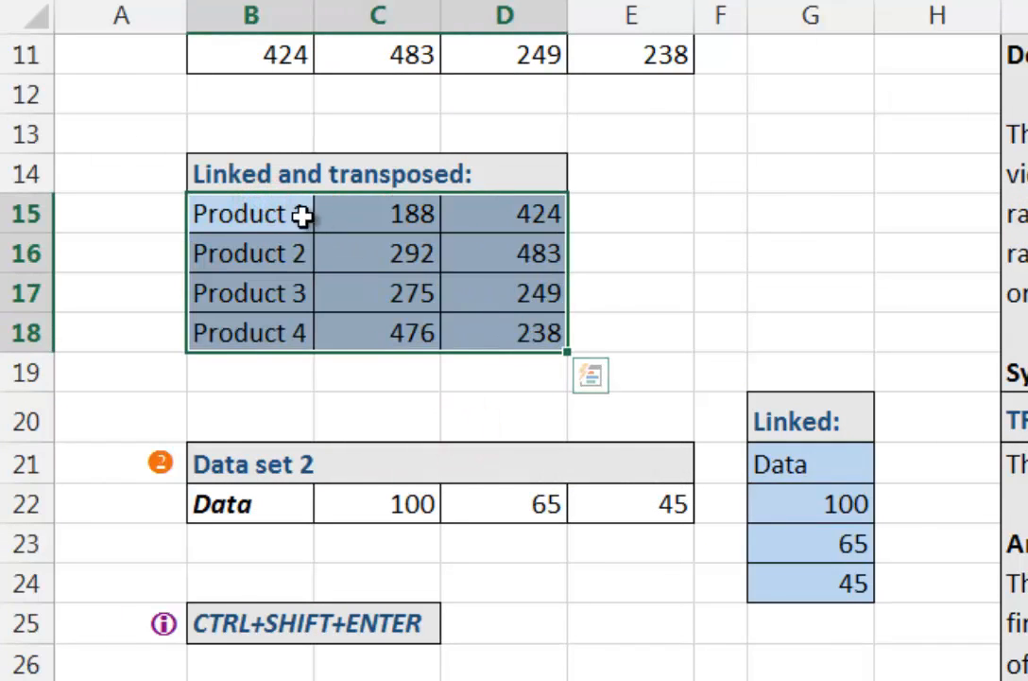
pyautogui.moveTo(297, 214); pyautogui.dragTo(534, 333)
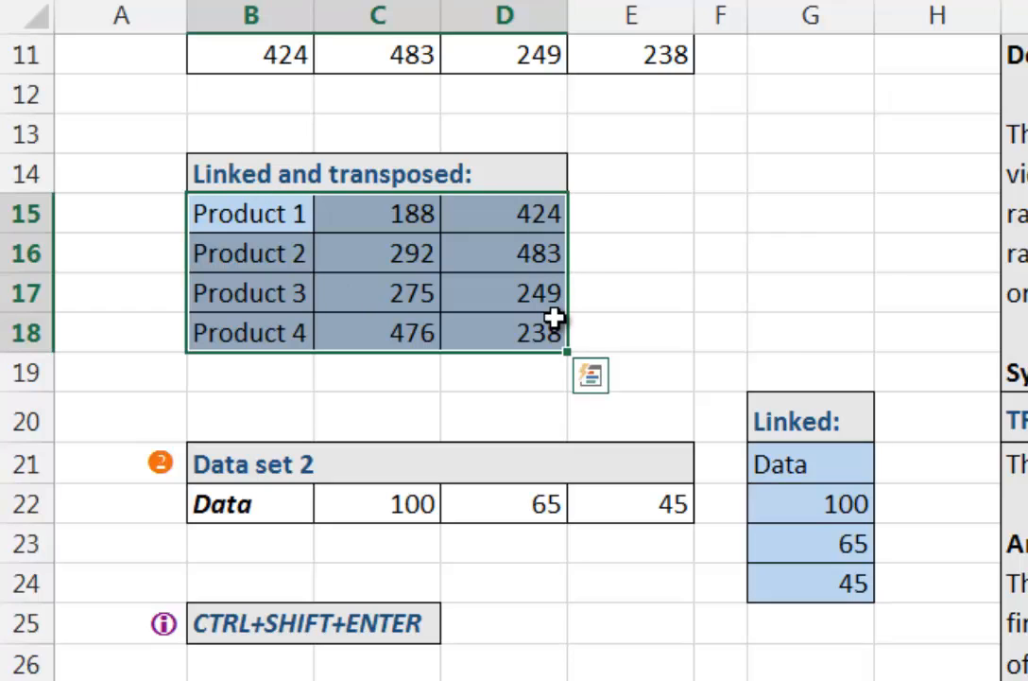
pyautogui.write('1')
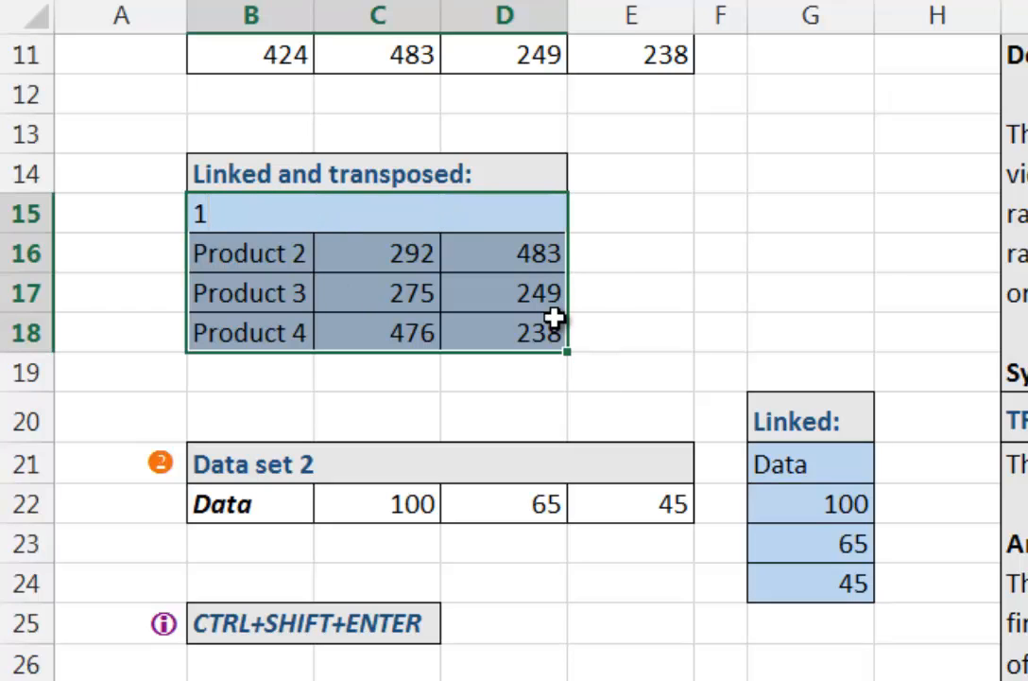
pyautogui.hotkey('ctrl', 'Return')
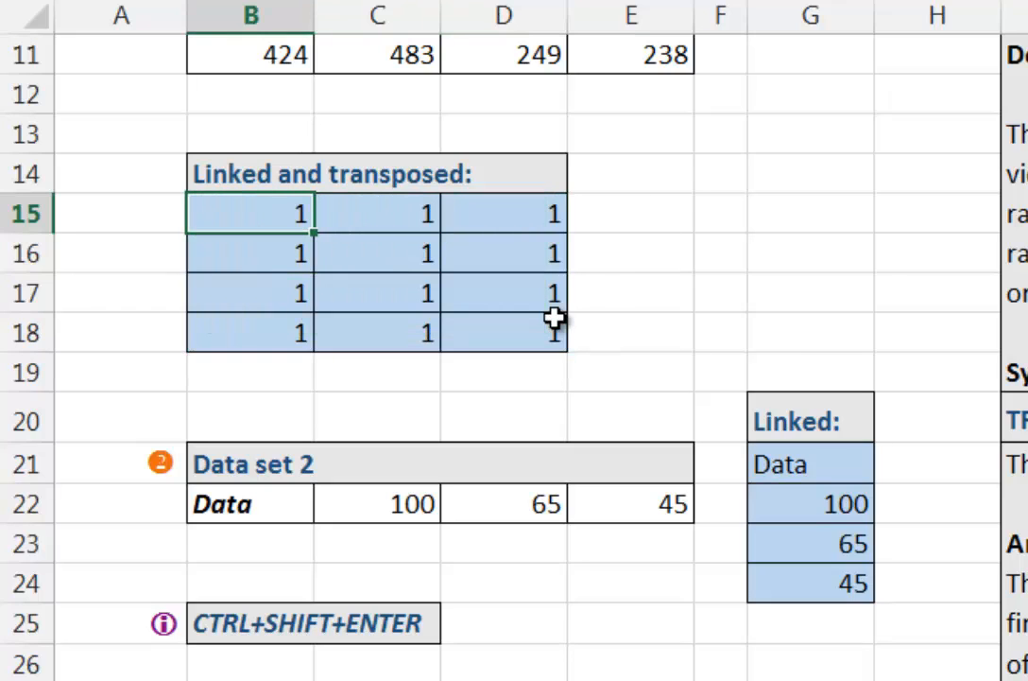
pyautogui.hotkey('ctrl', 'z')
# Step: Clear the contents of the complete array range B15:D18 and undo the deletion
pyautogui.press('Delete')
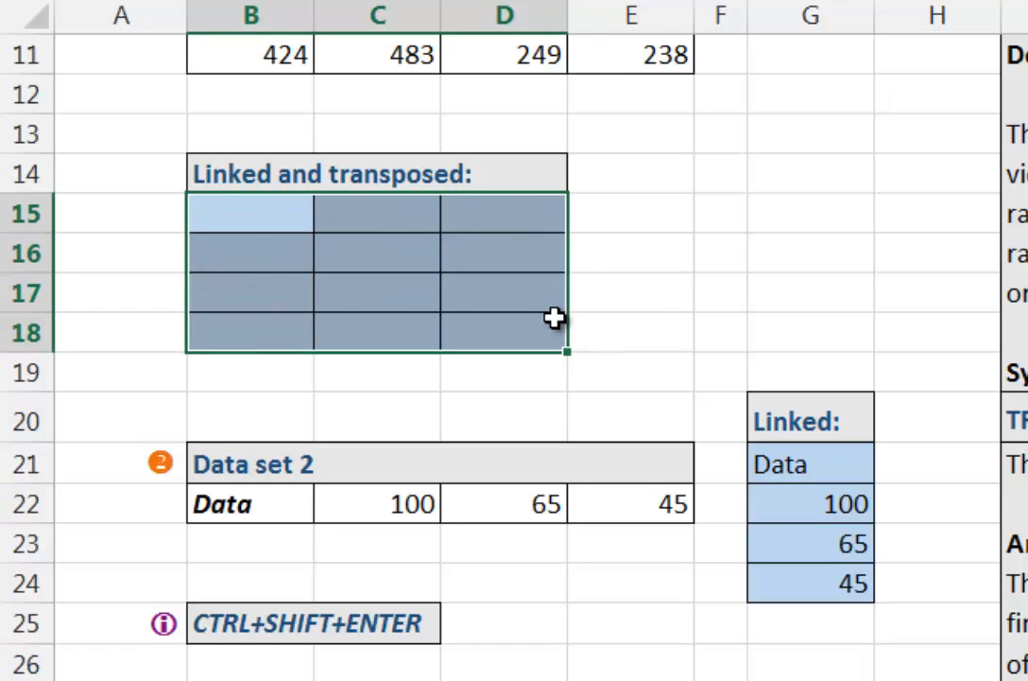
pyautogui.hotkey('ctrl', 'z')
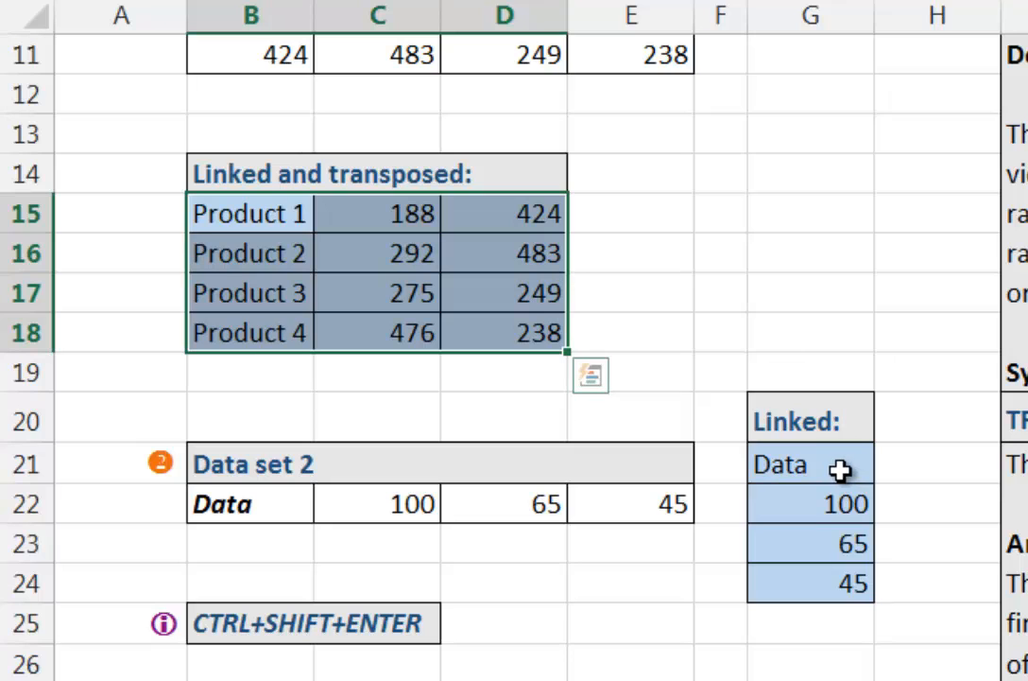
pyautogui.click(648, 175)
pyautogui.click(692, 288)
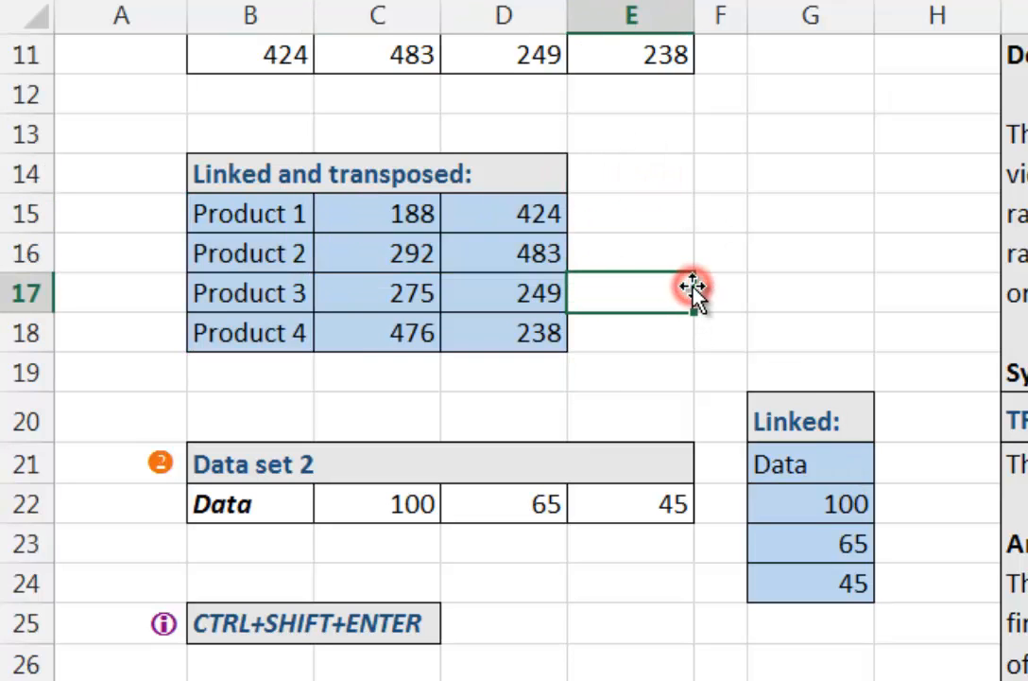
# Step: Trace the extent of the Linked and transposed array by manually selecting its cells from B15 to D18
pyautogui.scroll(-1, 753, 435)
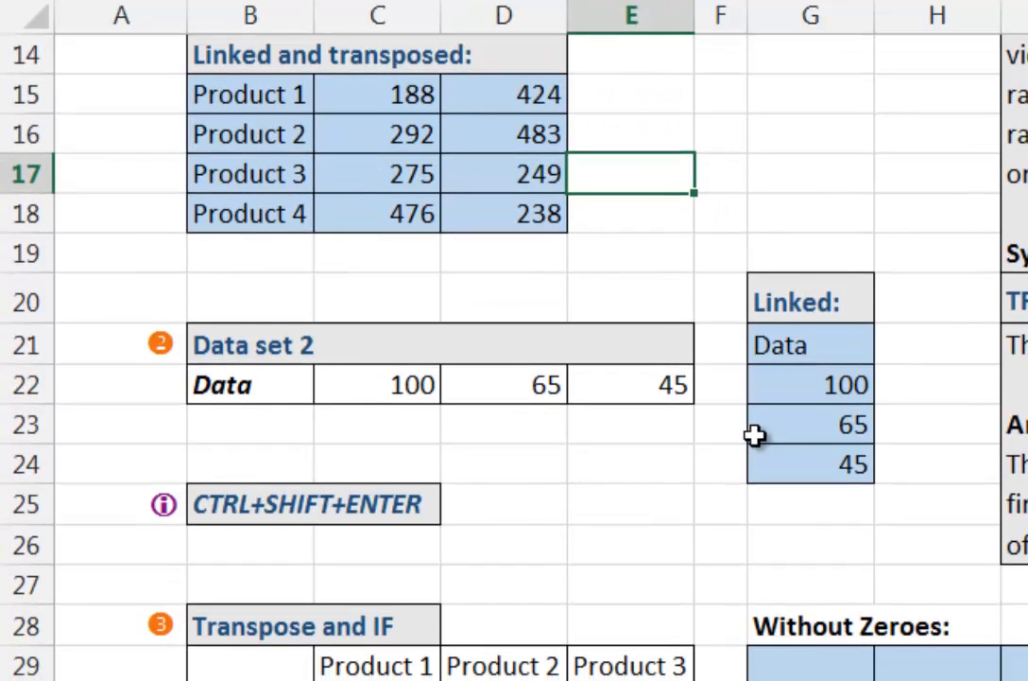
pyautogui.click(270, 184)
pyautogui.scroll(1, 631, 305)
pyautogui.click(221, 207)
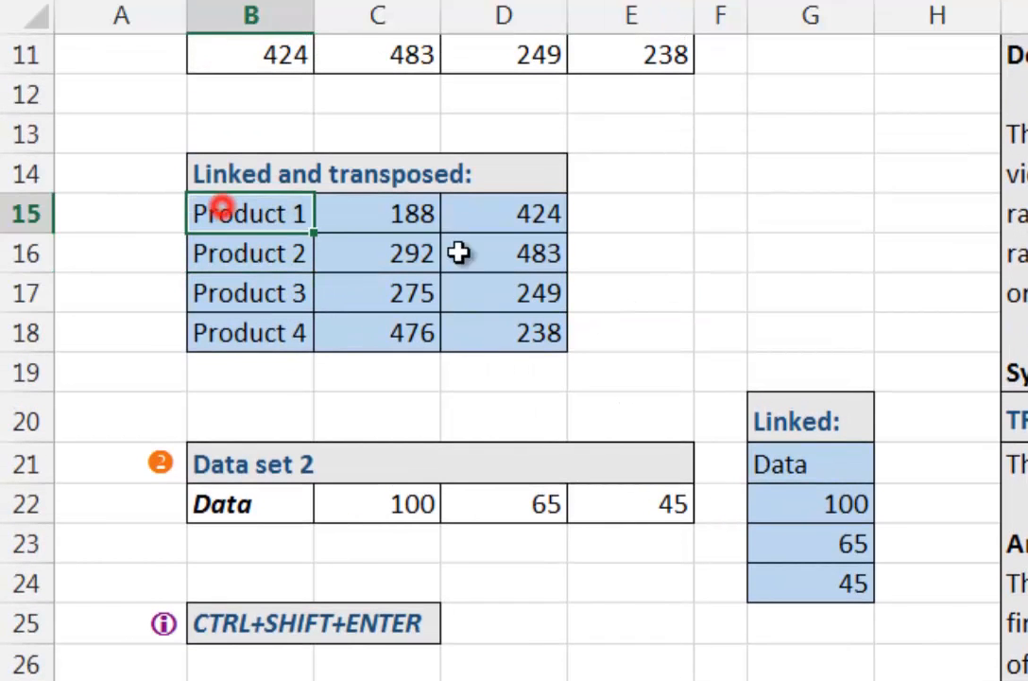
pyautogui.click(460, 252)
pyautogui.click(503, 358)
pyautogui.click(501, 270)
pyautogui.click(297, 216)
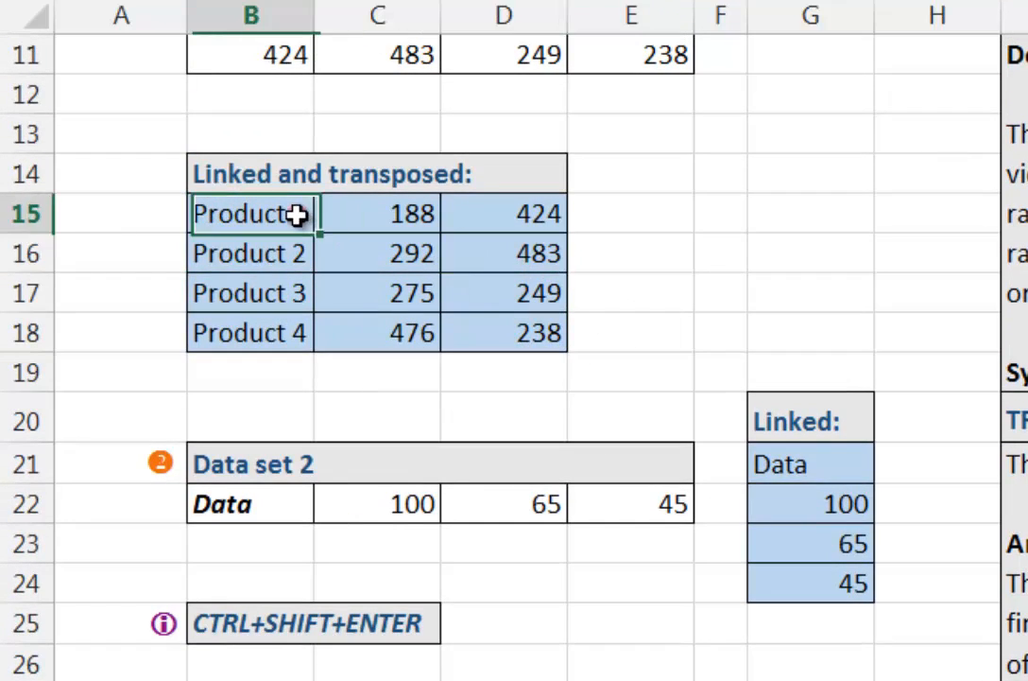
pyautogui.keyDown('shift'); pyautogui.click(495, 342); pyautogui.keyUp('shift')
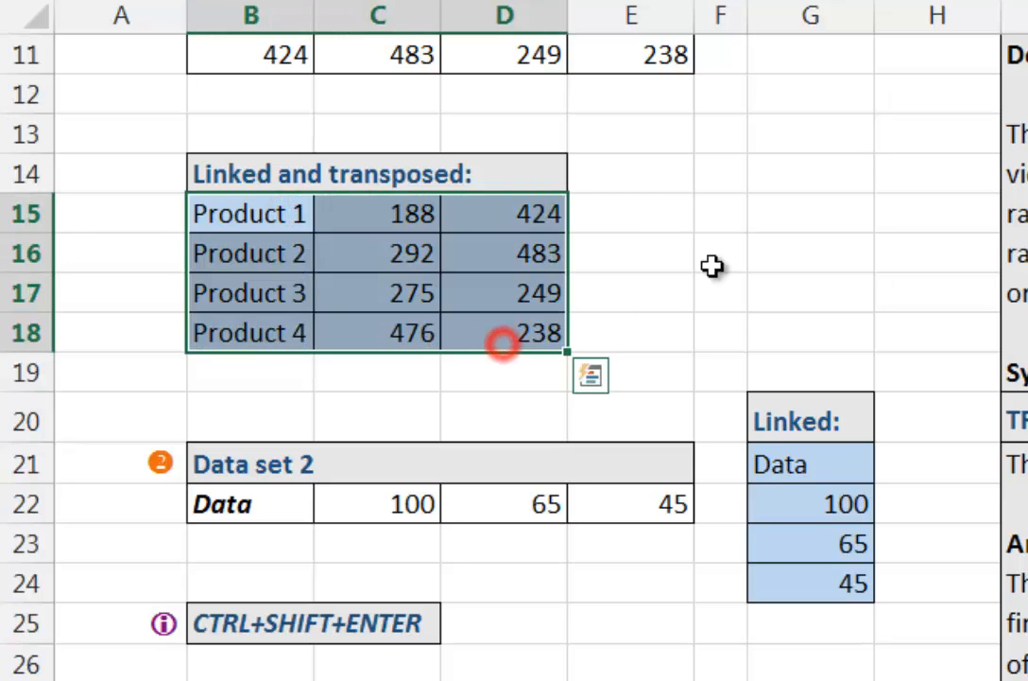
pyautogui.click(712, 264)
pyautogui.click(307, 215)
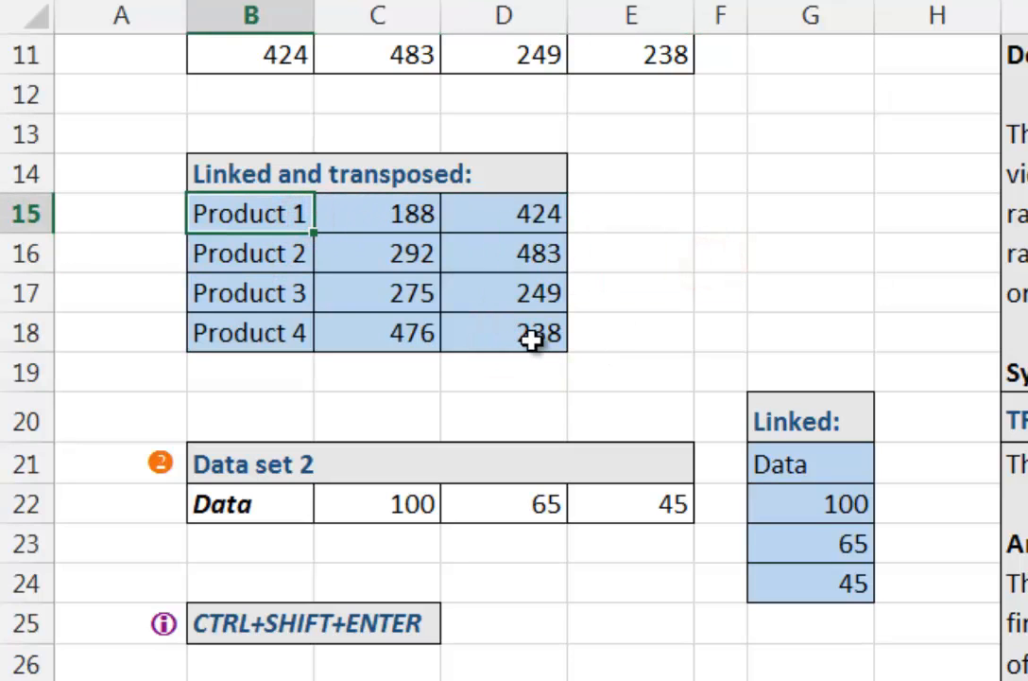
pyautogui.keyDown('shift'); pyautogui.click(533, 337); pyautogui.keyUp('shift')
pyautogui.click(308, 216)
pyautogui.click(435, 244)
pyautogui.click(515, 326)
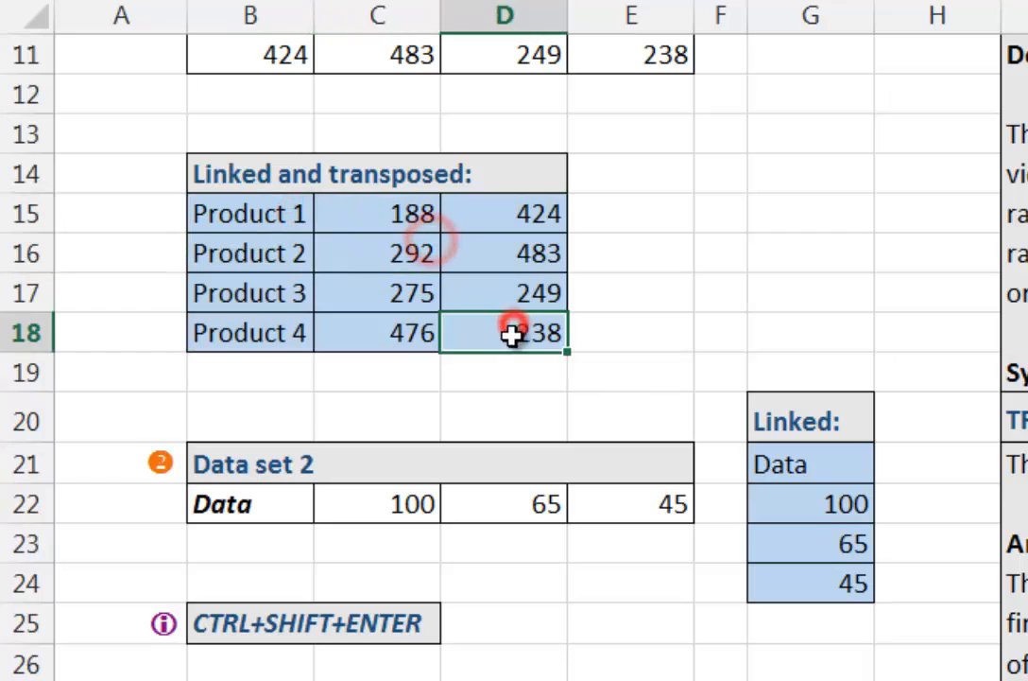
pyautogui.click(224, 205)
pyautogui.keyDown('shift'); pyautogui.click(502, 337); pyautogui.keyUp('shift')
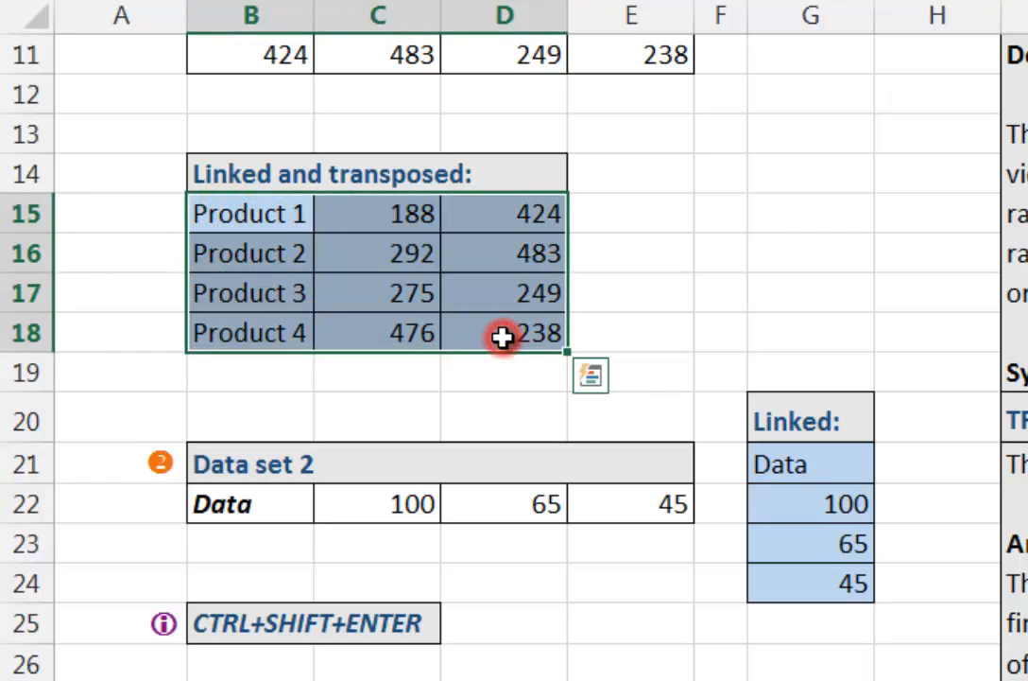
pyautogui.click(372, 253)
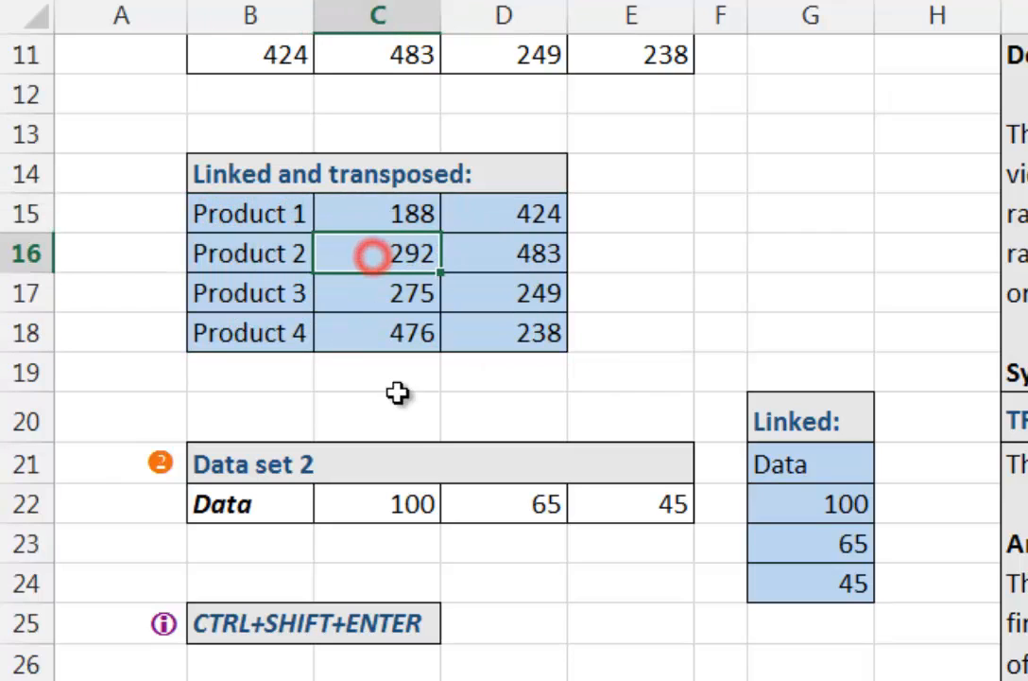
# Step: Select the entire current array B15:D18 automatically, starting from only its cell B15
pyautogui.click(283, 209)
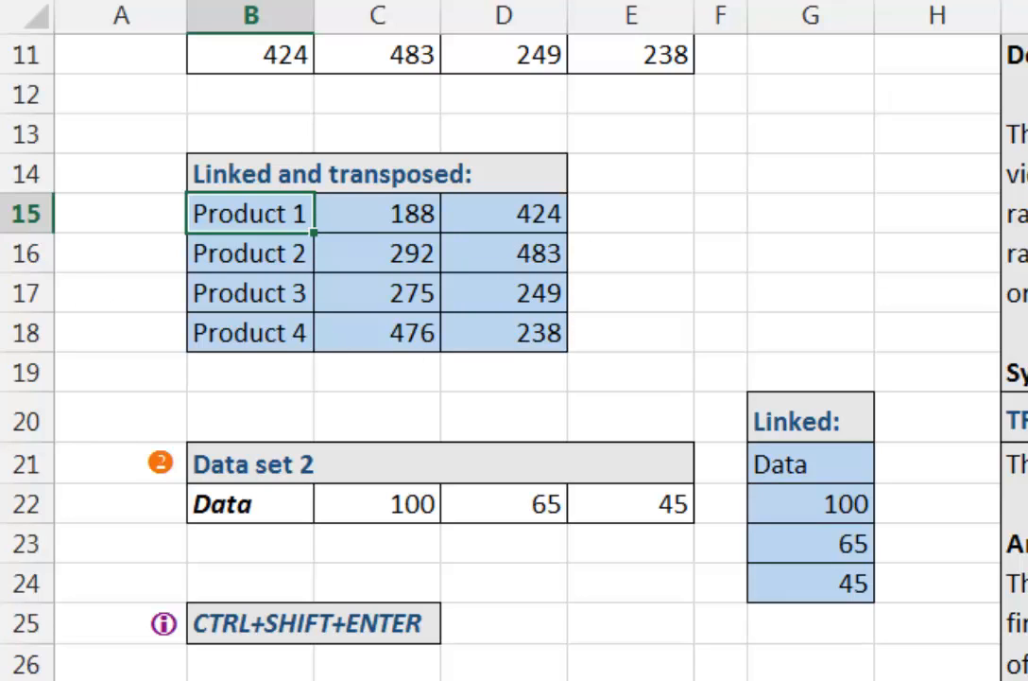
pyautogui.hotkey('ctrl', '/')
pyautogui.hotkey('ctrl', '/')
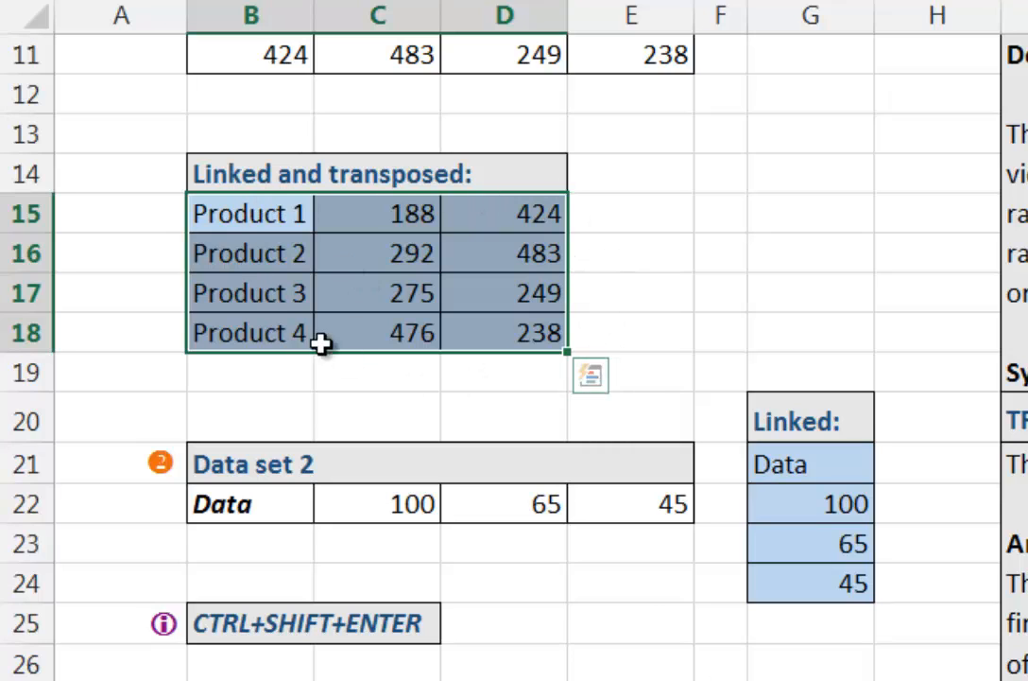
# Step: Select the entire Linked array G21:G24 automatically, starting from only its cell G22
pyautogui.click(863, 490)
pyautogui.hotkey('ctrl', '/')
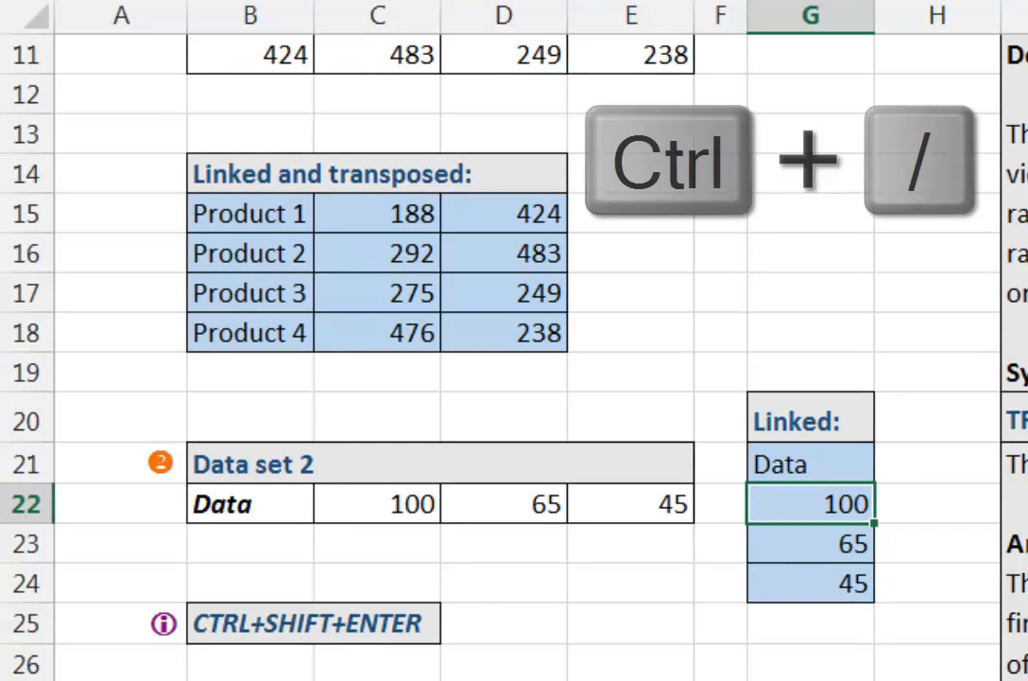
pyautogui.hotkey('ctrl', '/')
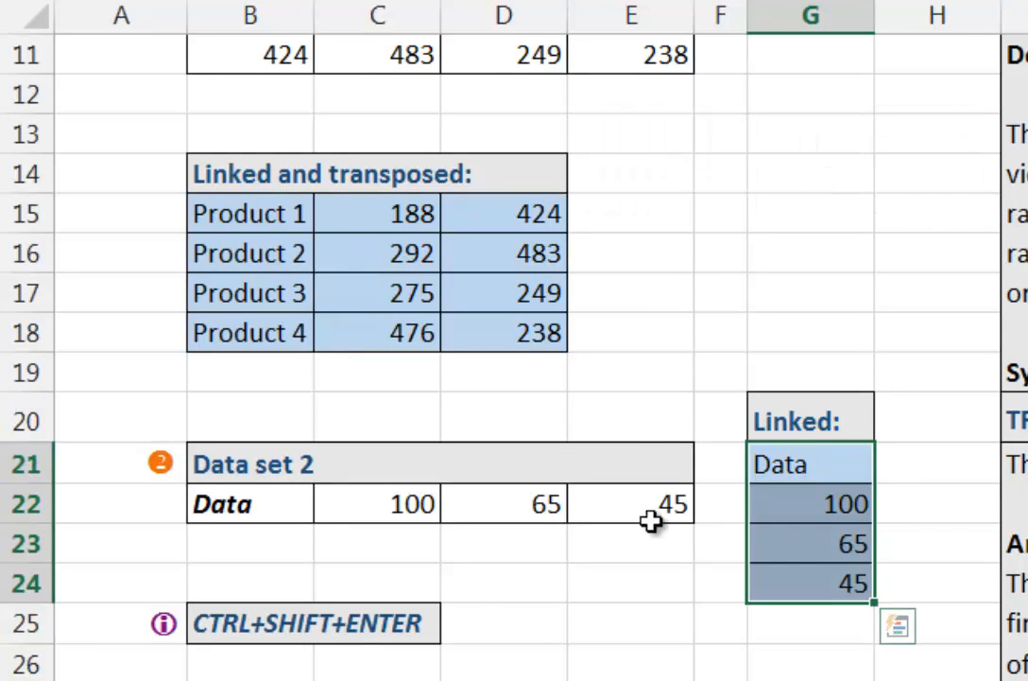
pyautogui.scroll(-2, 690, 432)
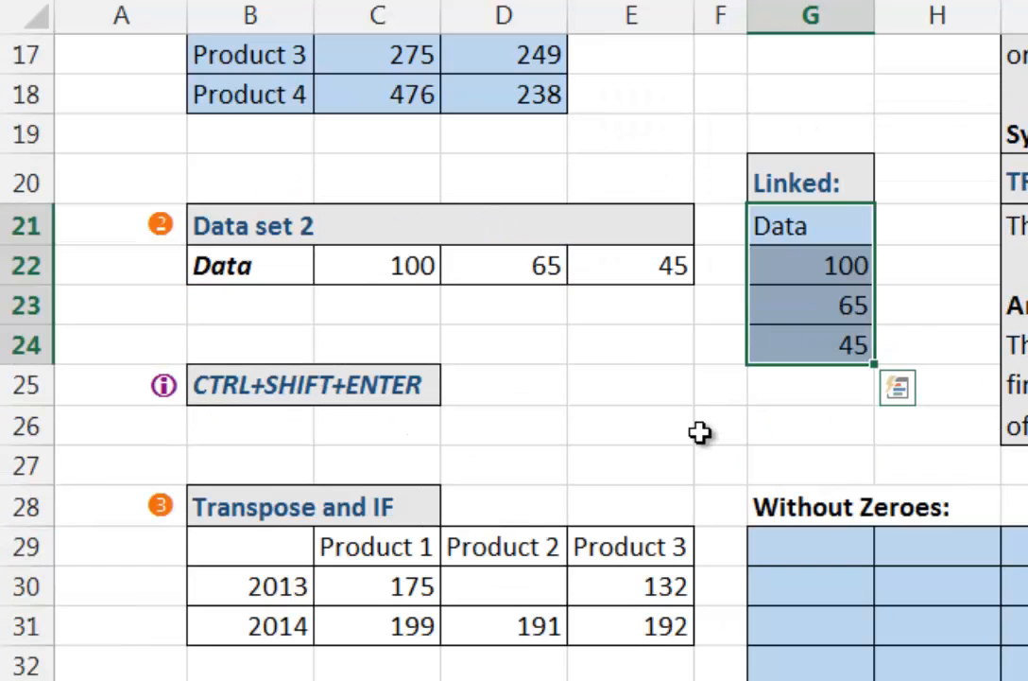
# Step: Examine the Transpose and IF source table, its blank cells B29 and D30, and the Why if? note
pyautogui.scroll(-1, 699, 432)
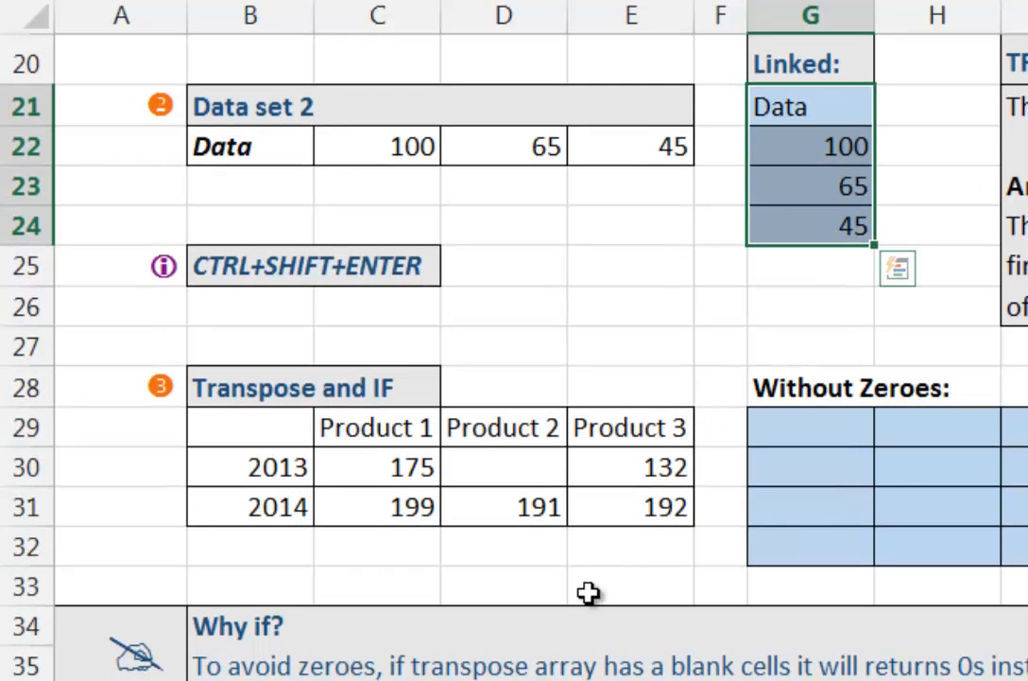
pyautogui.click(655, 322)
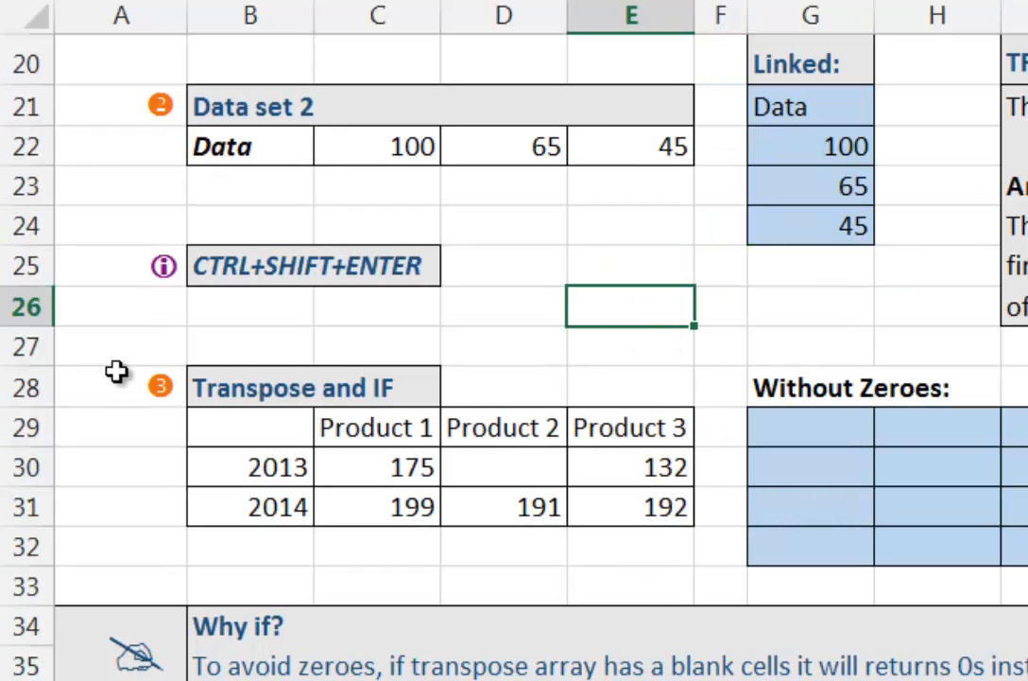
pyautogui.click(31, 386)
pyautogui.click(512, 385)
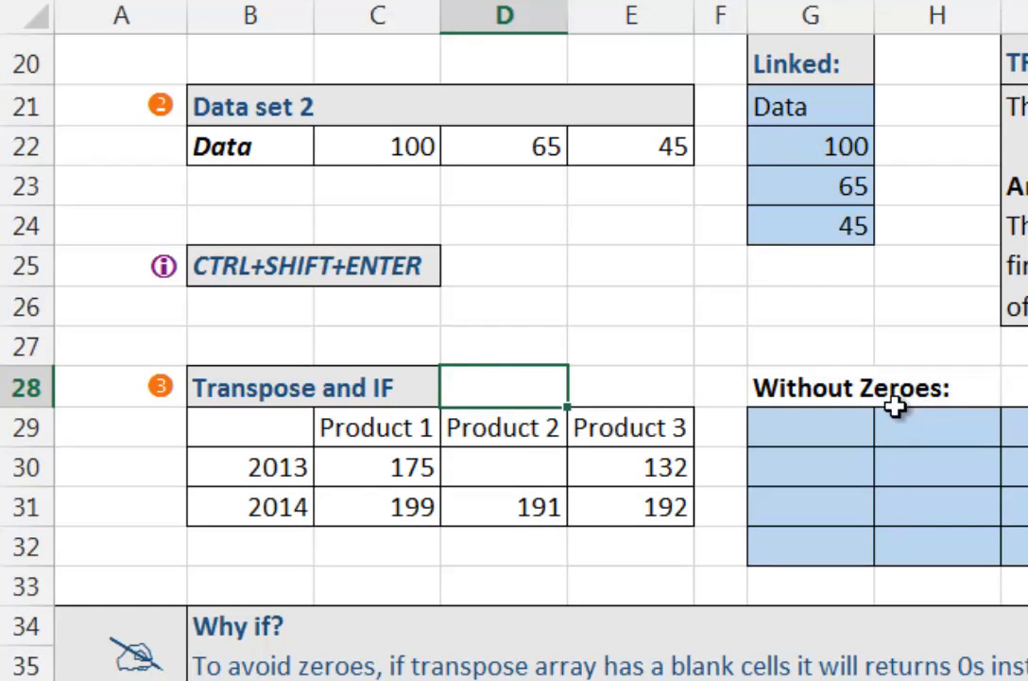
pyautogui.scroll(-1, 895, 406)
pyautogui.click(203, 492)
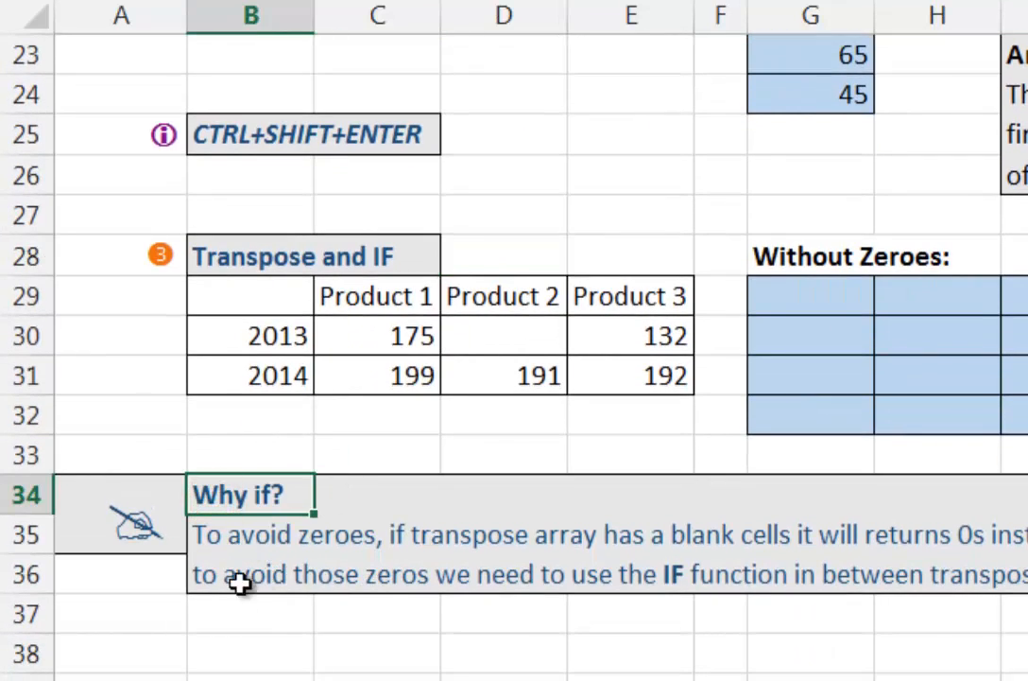
pyautogui.press('Up')
pyautogui.press('Up')
pyautogui.click(275, 300)
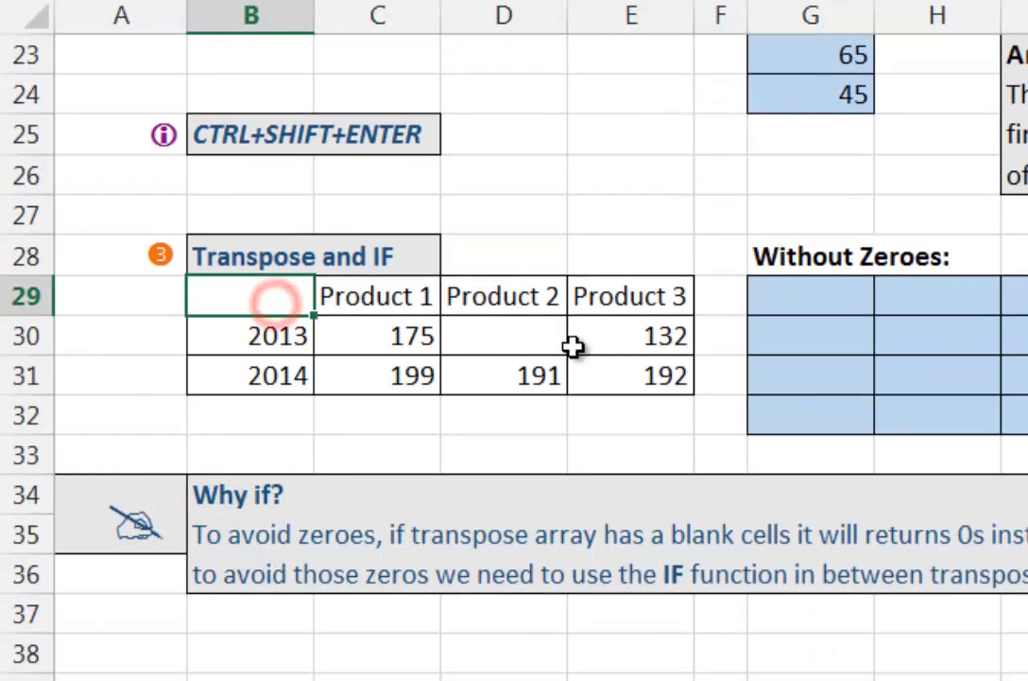
pyautogui.click(515, 338)
pyautogui.keyDown('ctrl'); pyautogui.click(288, 299); pyautogui.keyUp('ctrl')
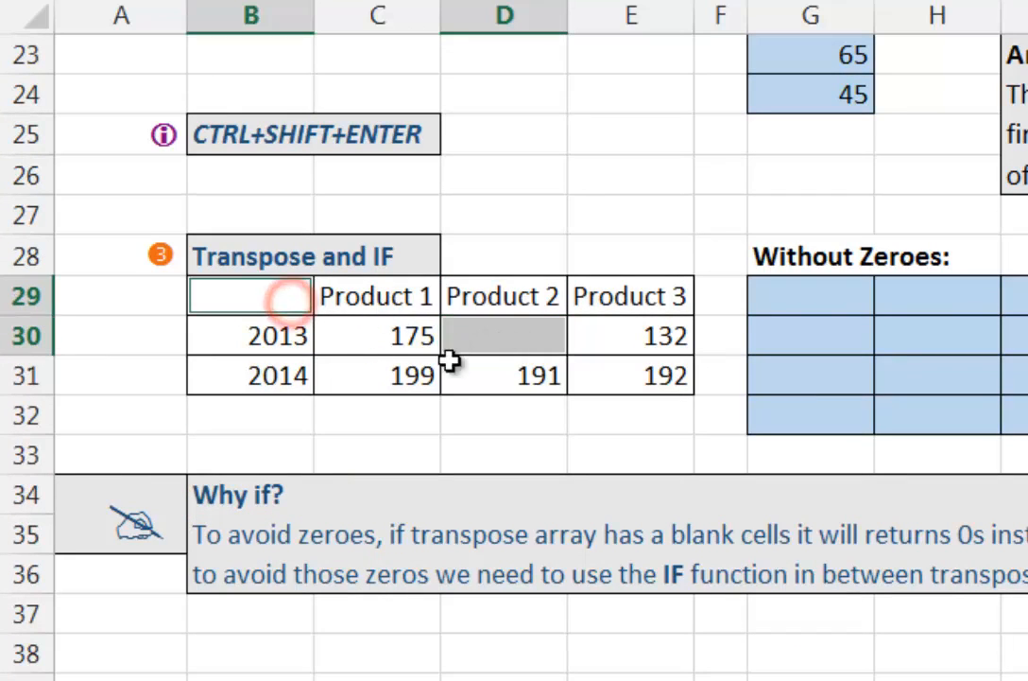
pyautogui.click(601, 296)
pyautogui.click(624, 341)
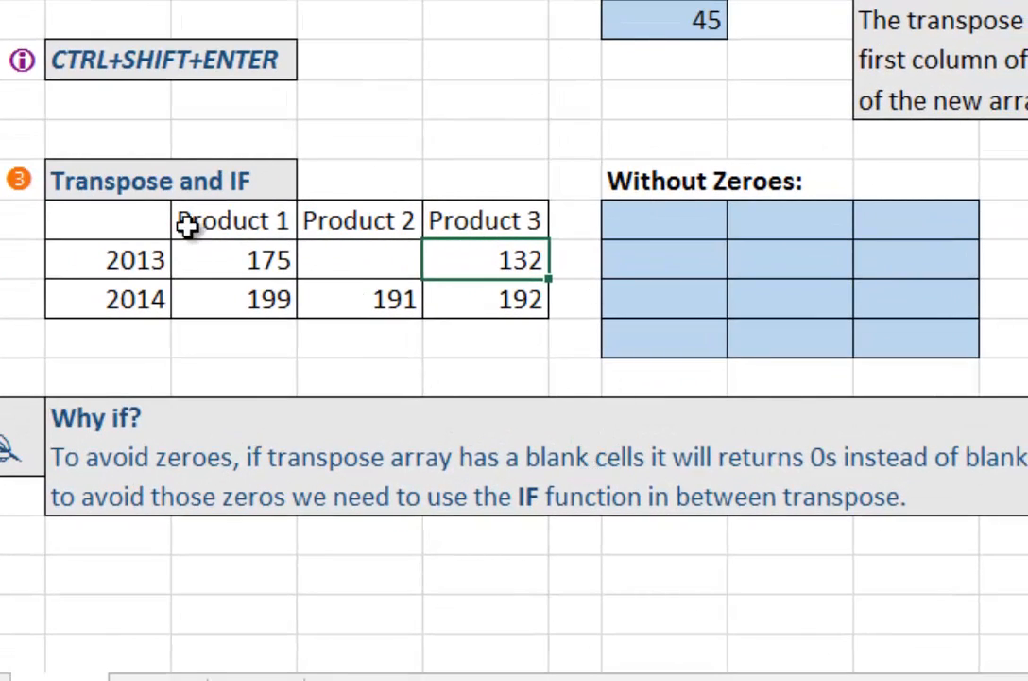
pyautogui.click(138, 223)
# Step: Write =IF(B29:E31="","",B29:E31) across the selected Without Zeroes range G29:I32, leaving the formula in edit mode
pyautogui.click(624, 221)
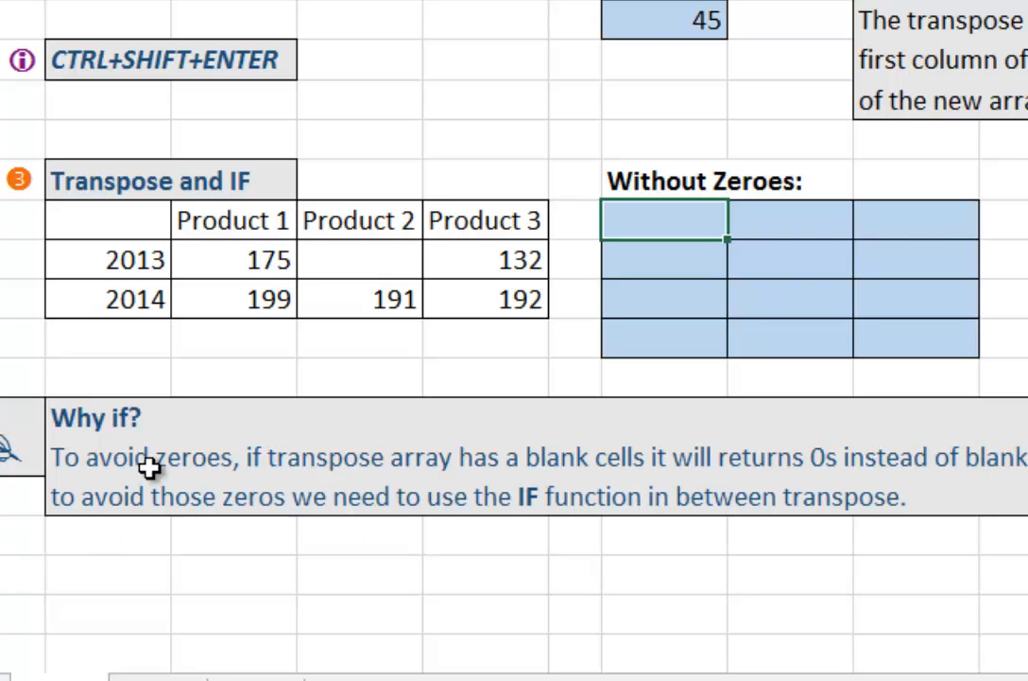
pyautogui.keyDown('shift'); pyautogui.click(891, 342); pyautogui.keyUp('shift')
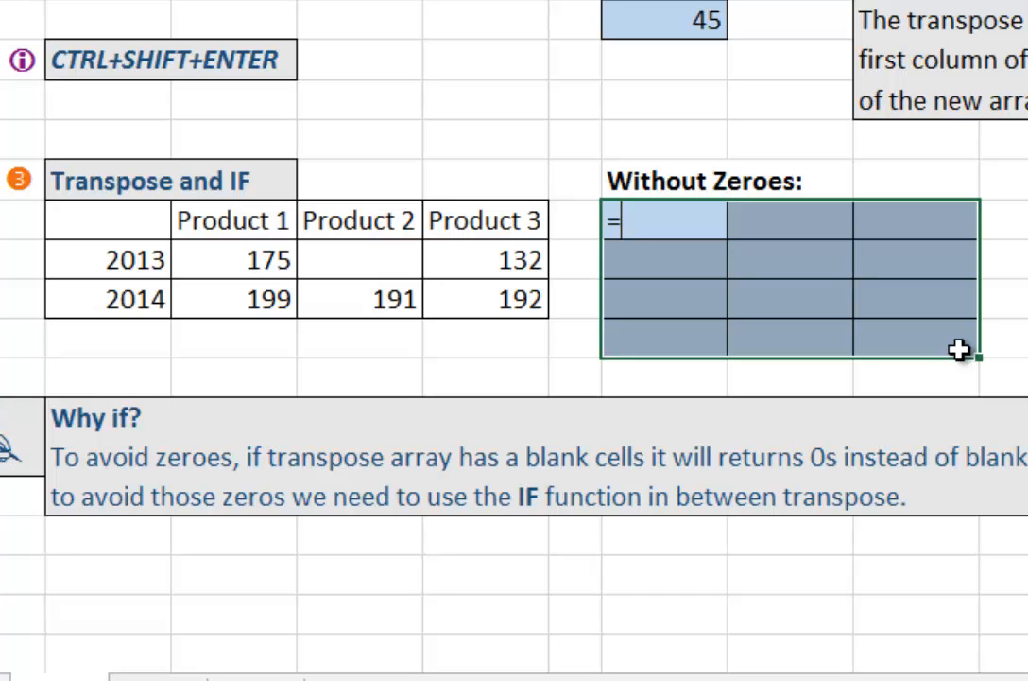
pyautogui.write('=i')
pyautogui.press('Tab')
pyautogui.moveTo(147, 219); pyautogui.dragTo(482, 304)
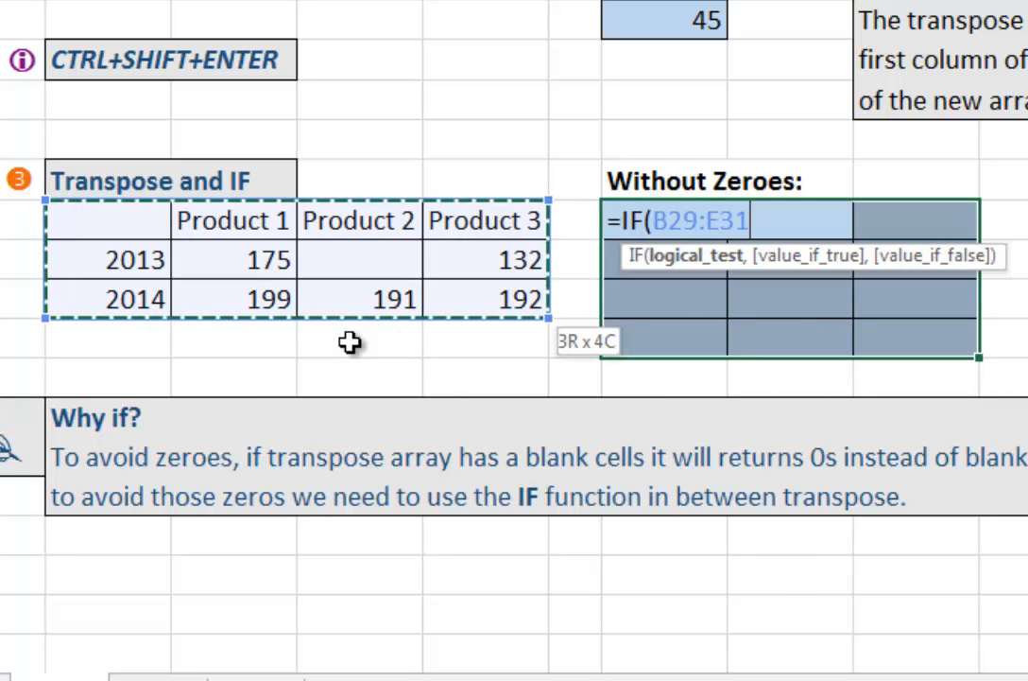
pyautogui.write('=')
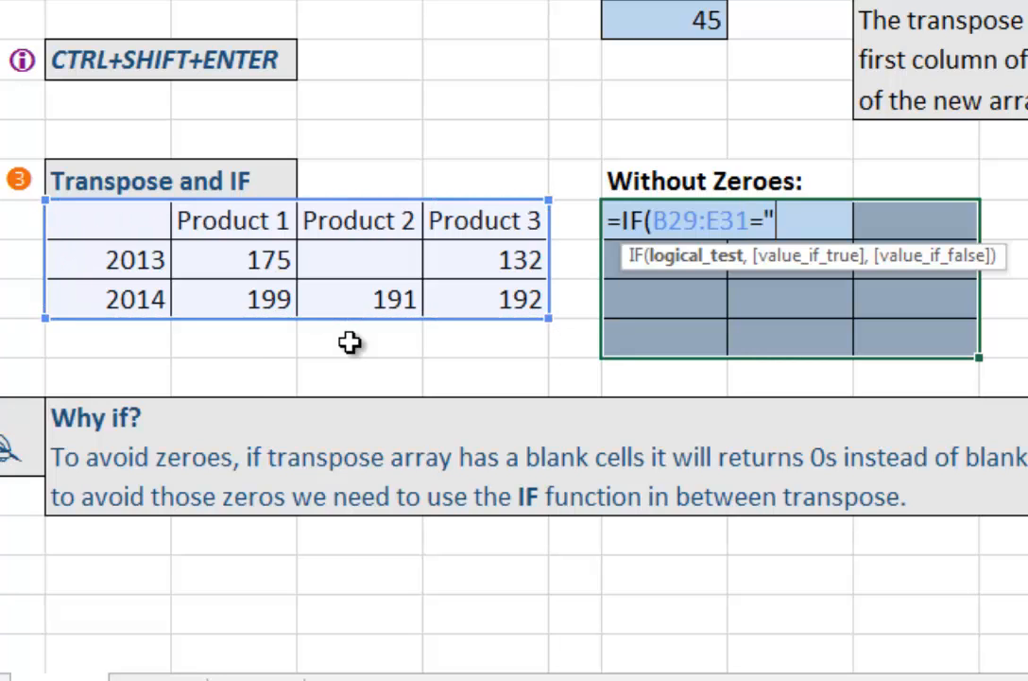
pyautogui.write('"",')
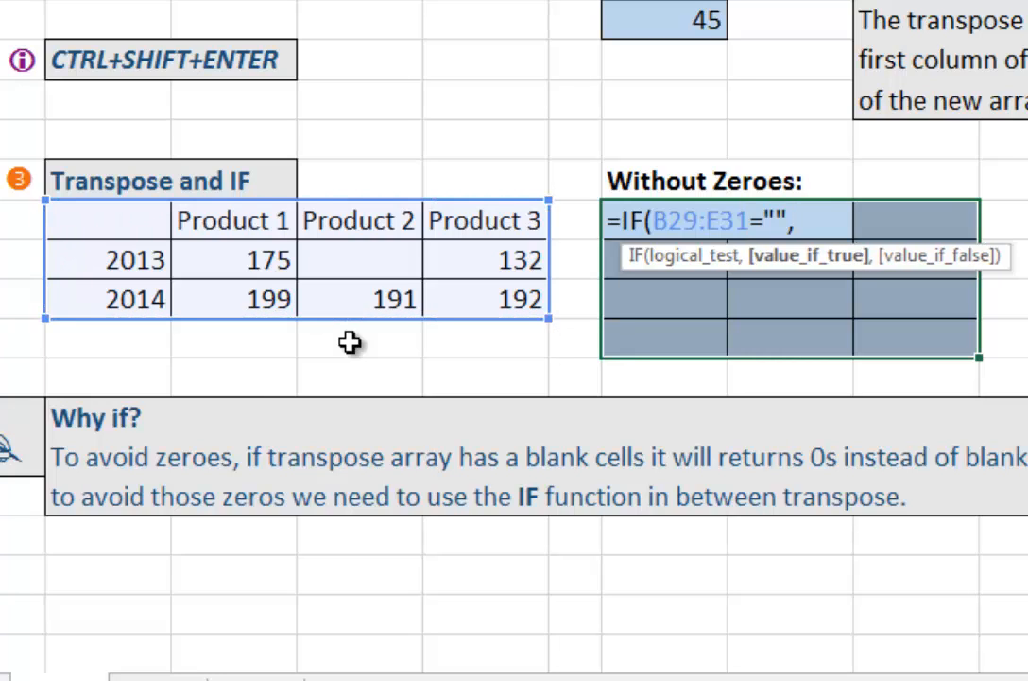
pyautogui.write(',')
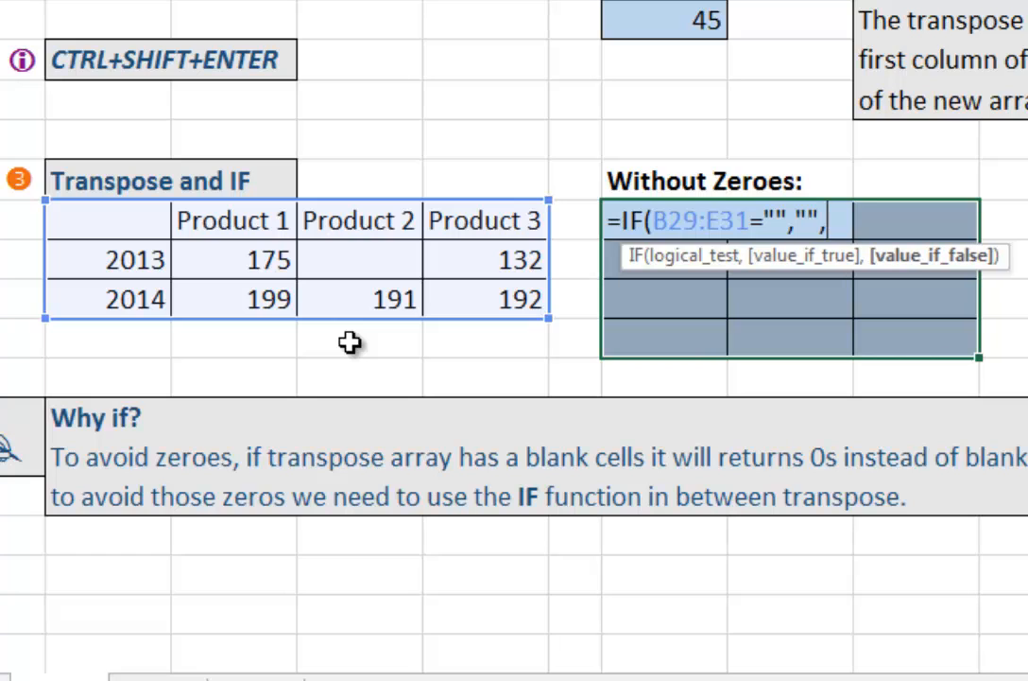
pyautogui.click(138, 221)
pyautogui.moveTo(428, 282); pyautogui.dragTo(470, 291)
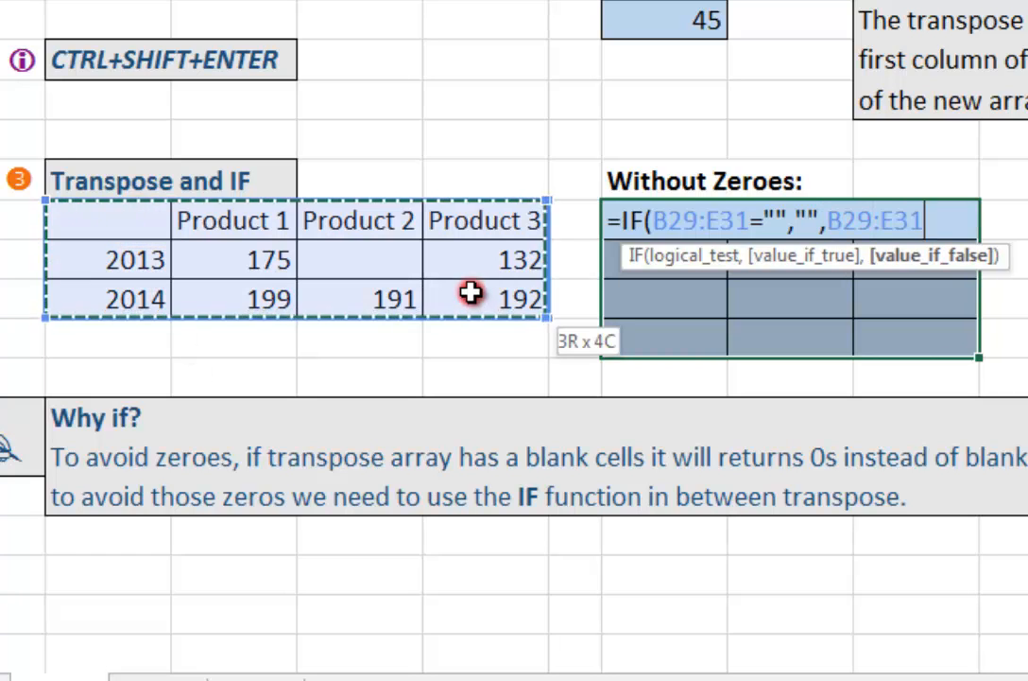
pyautogui.write(')')
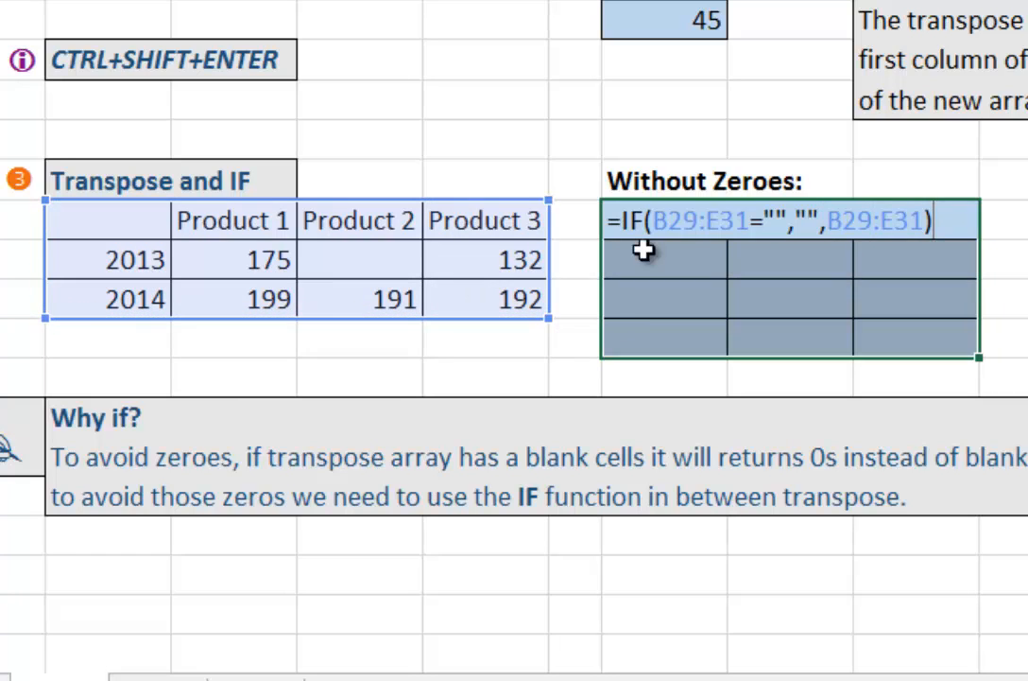
# Step: Evaluate the IF expression inside the formula to preview its array, and restore the original expression
pyautogui.click(619, 220)
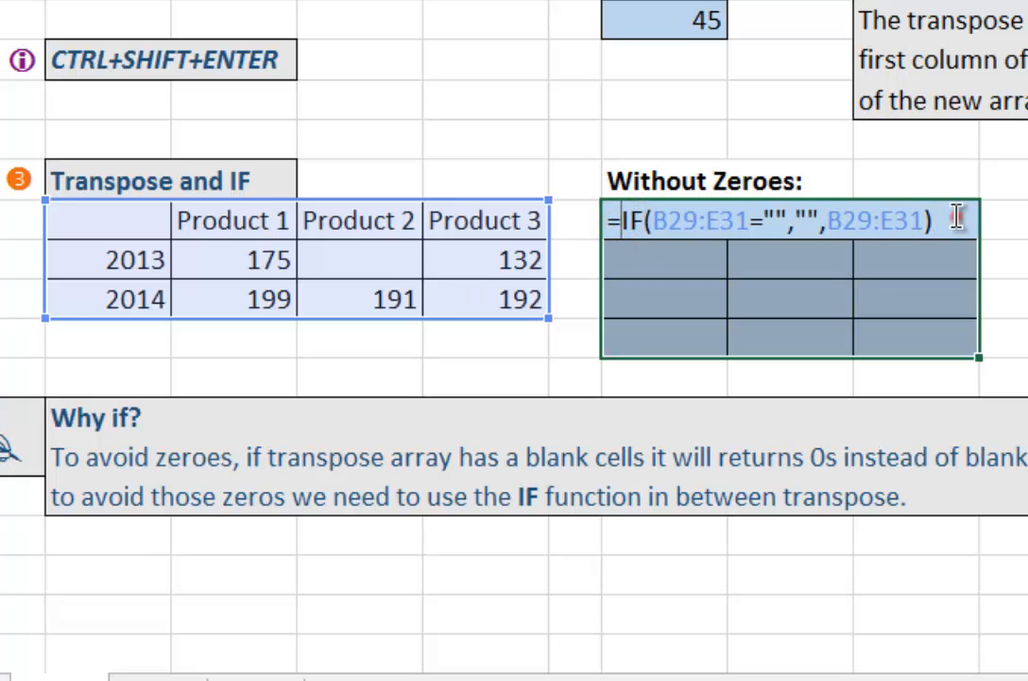
pyautogui.keyDown('shift'); pyautogui.click(1008, 220); pyautogui.keyUp('shift')
pyautogui.press('F9')
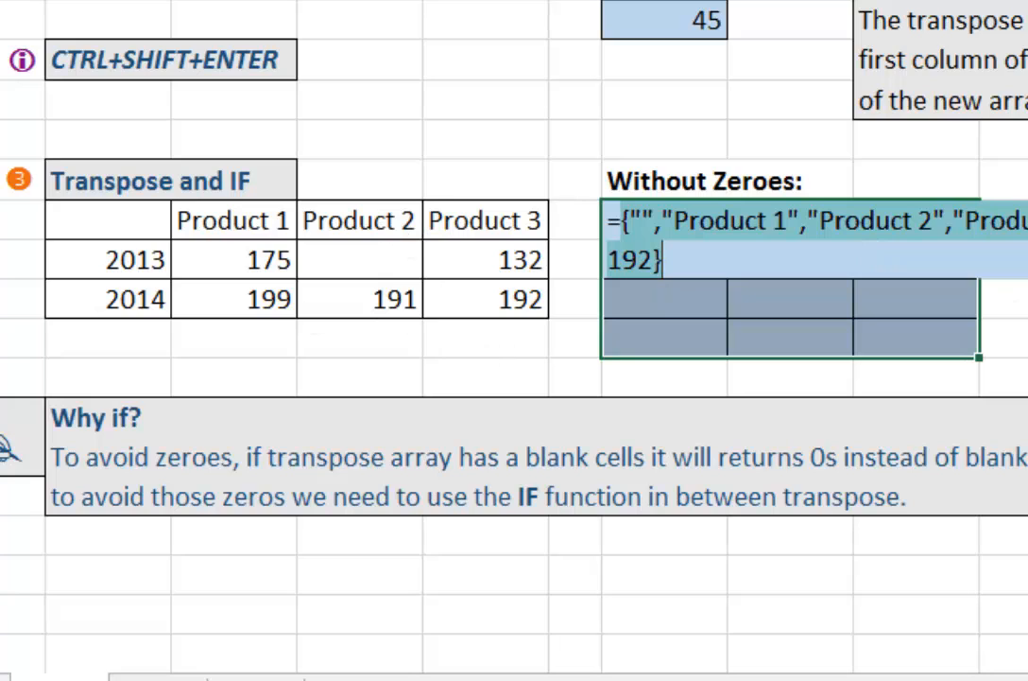
pyautogui.hotkey('ctrl', 'z')
# Step: Wrap the IF expression in TRANSPOSE and enter =TRANSPOSE(IF(B29:E31="","",B29:E31)) as an array formula in G29:I32
pyautogui.click(615, 219)
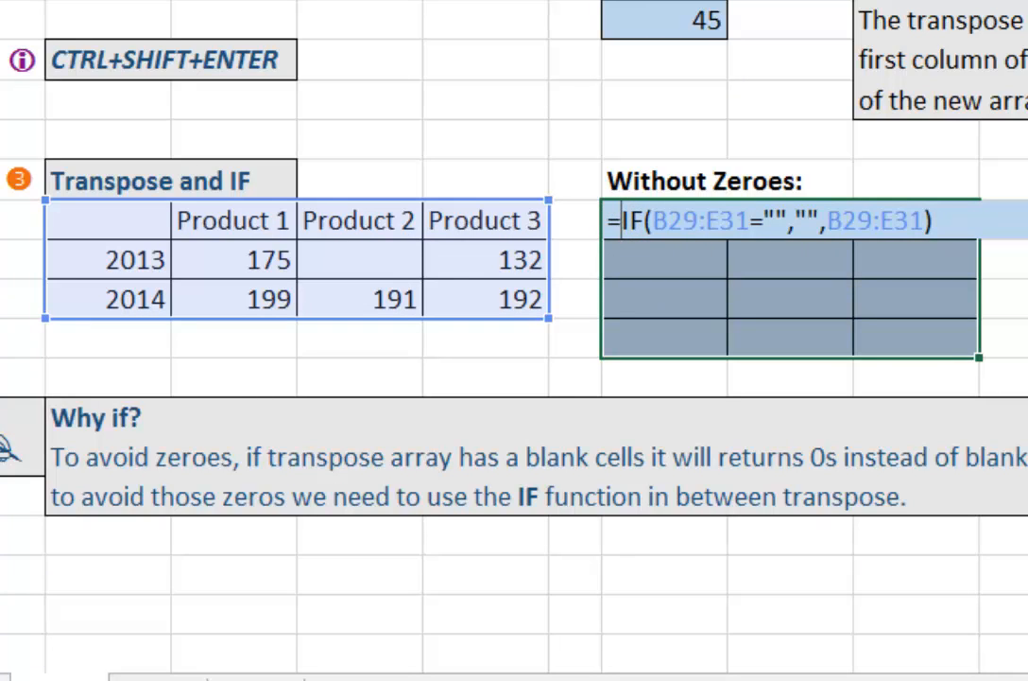
pyautogui.write('tra')
pyautogui.press('Tab')
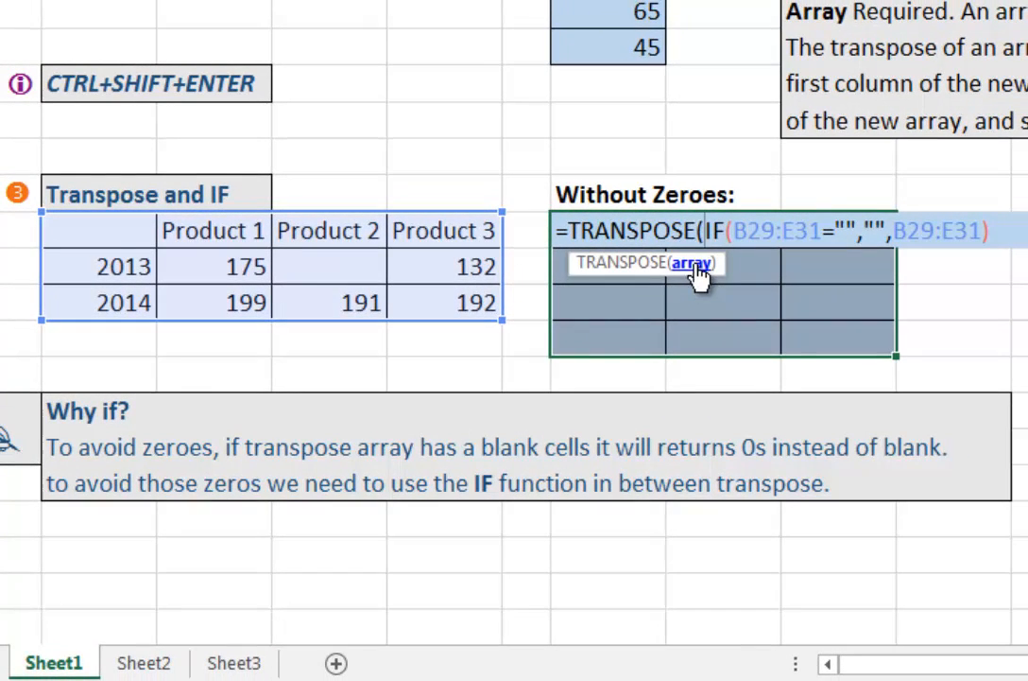
pyautogui.click(698, 266)
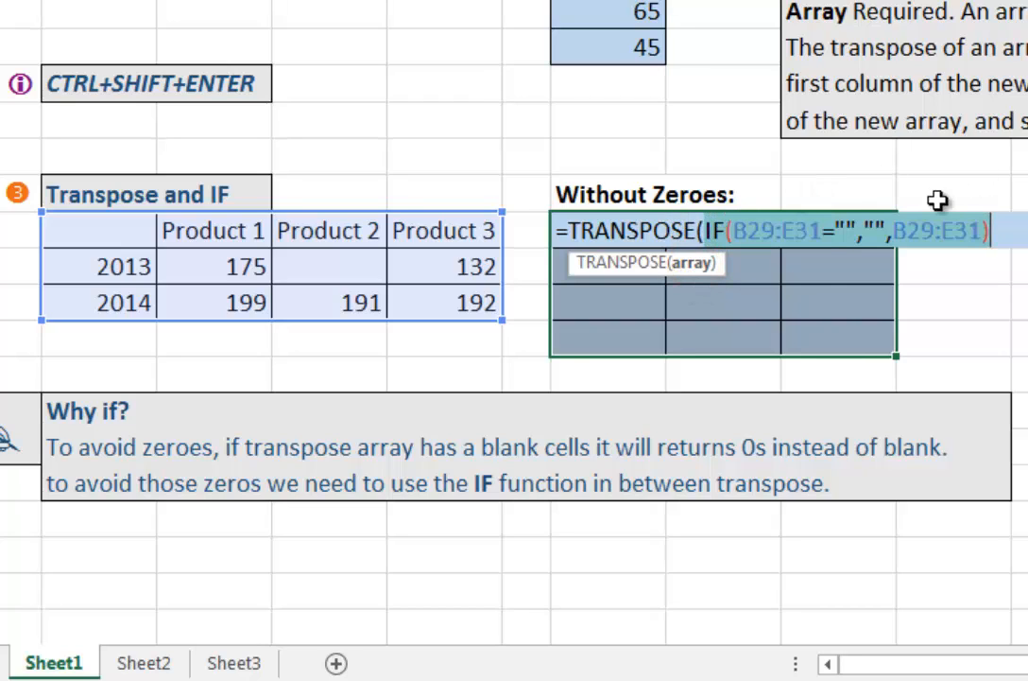
pyautogui.click(1004, 226)
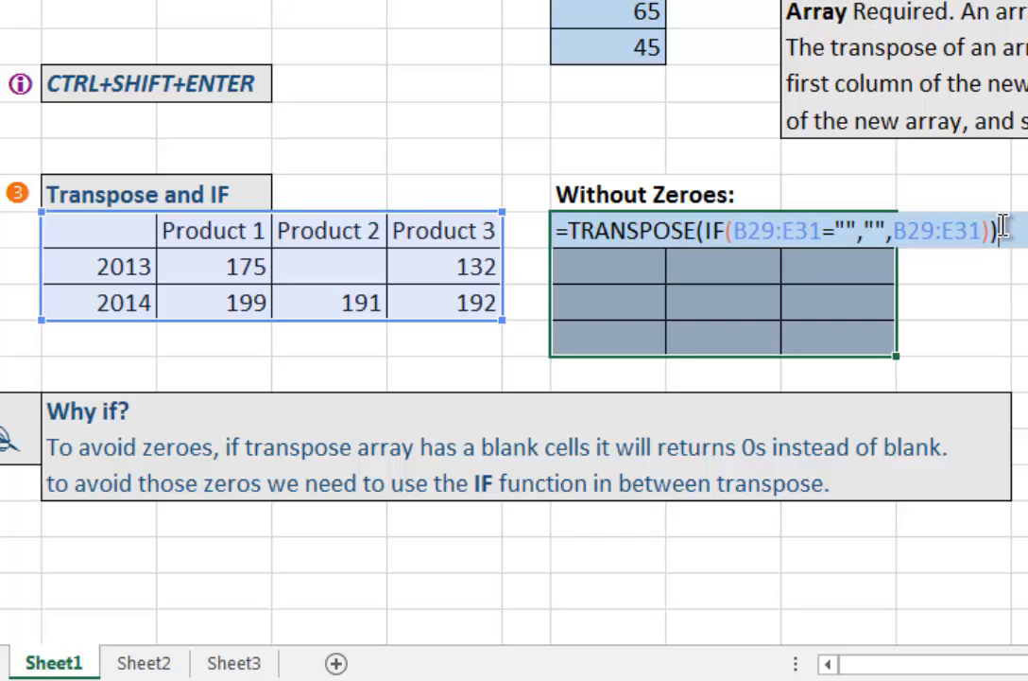
pyautogui.hotkey('ctrl', 'shift', 'Return')
# Step: Check cells G29 and H31 in the Without Zeroes array, which correspond to the source's blank cells
pyautogui.click(732, 307)
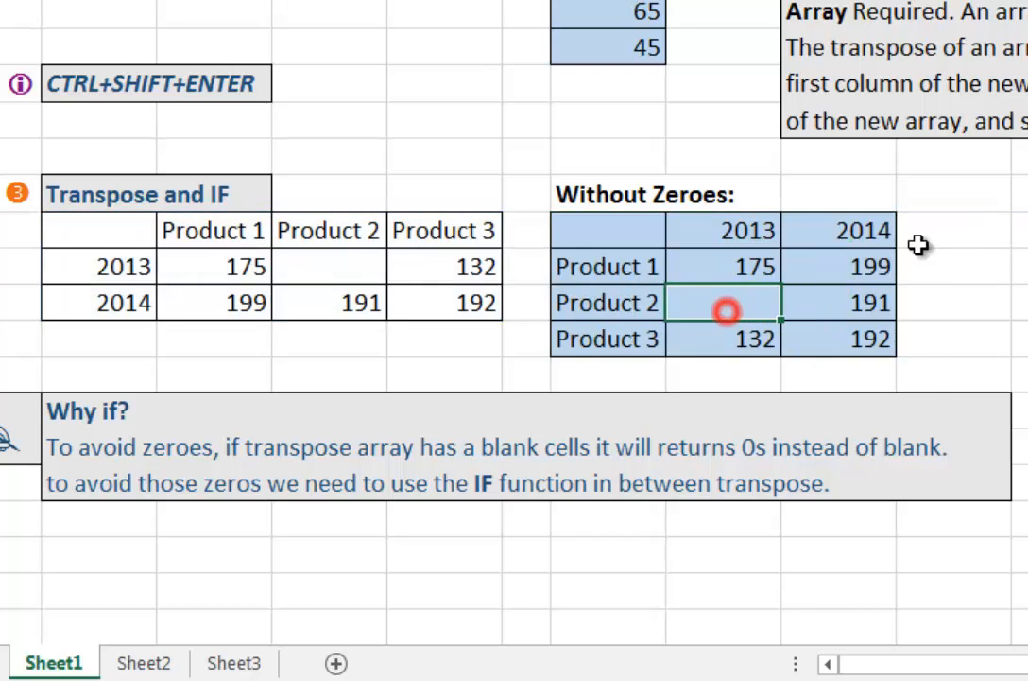
pyautogui.click(625, 228)
pyautogui.click(717, 301)
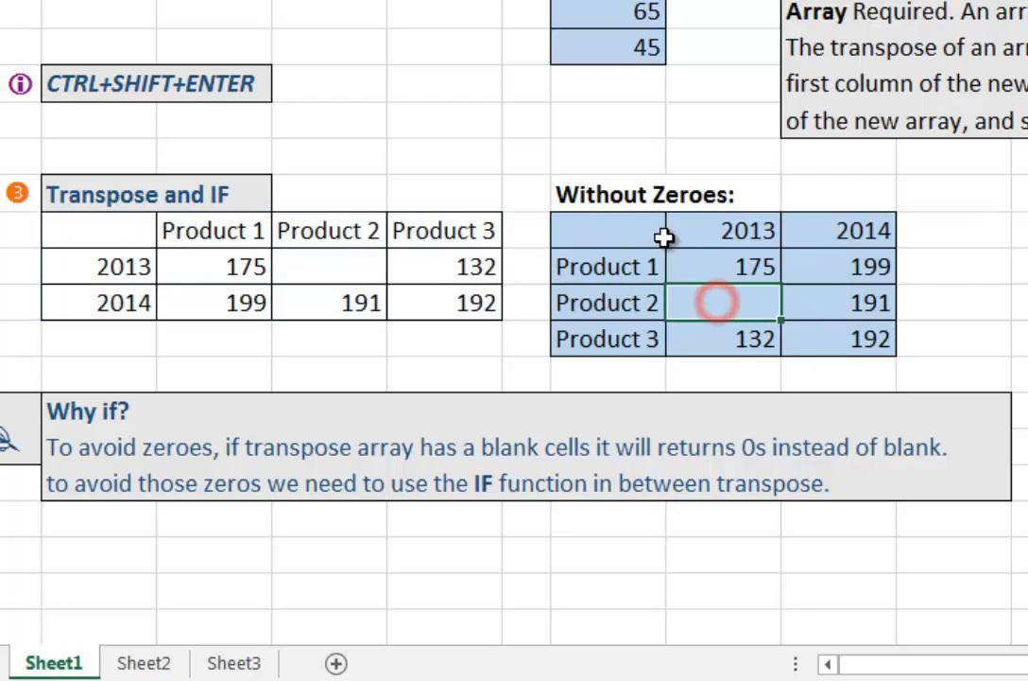
# Step: Clear the Without Zeroes range G29:I32 and fill it with the plain array formula =TRANSPOSE(B29:E31) for comparison
pyautogui.click(662, 232)
pyautogui.keyDown('shift'); pyautogui.click(872, 335); pyautogui.keyUp('shift')
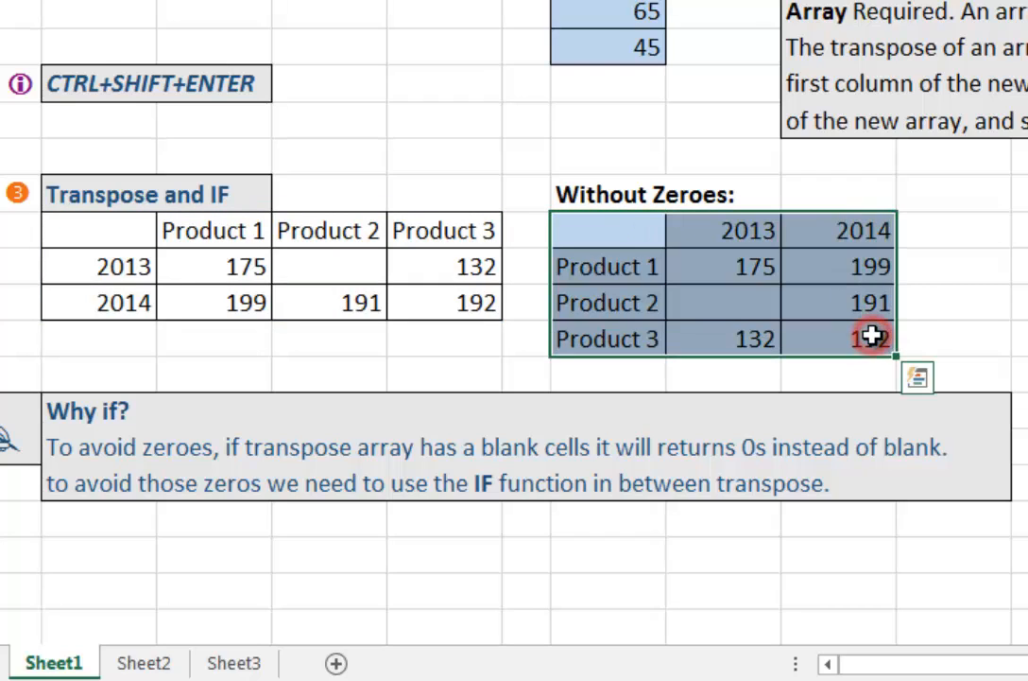
pyautogui.press('Delete')
pyautogui.press('Left')
pyautogui.press('Right')
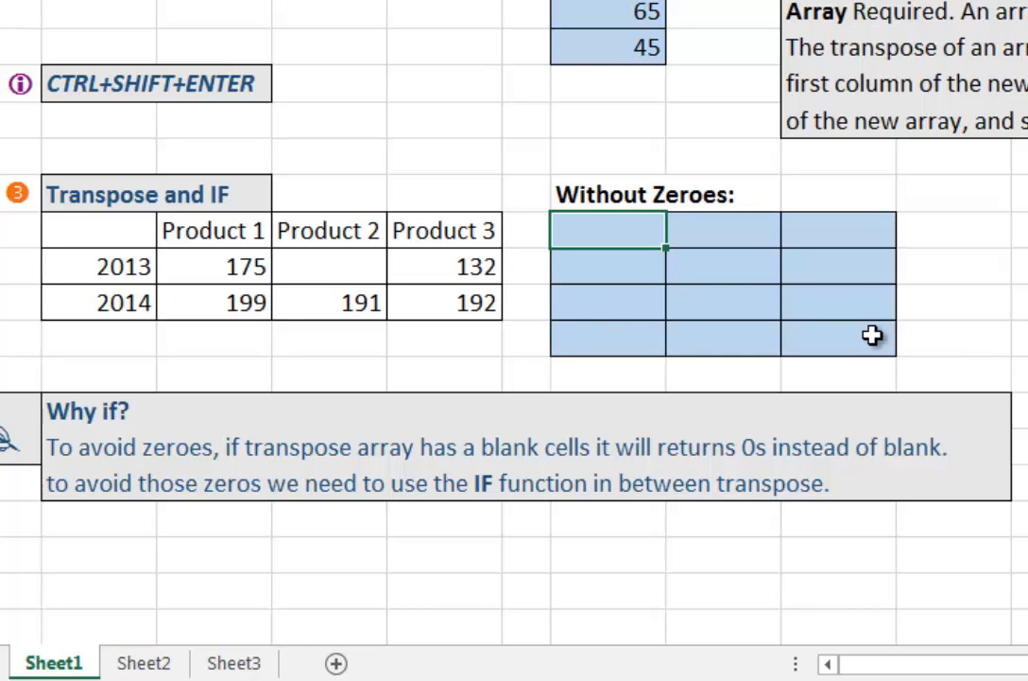
pyautogui.write('=tra')
pyautogui.press('Tab')
pyautogui.moveTo(114, 227); pyautogui.dragTo(470, 302)
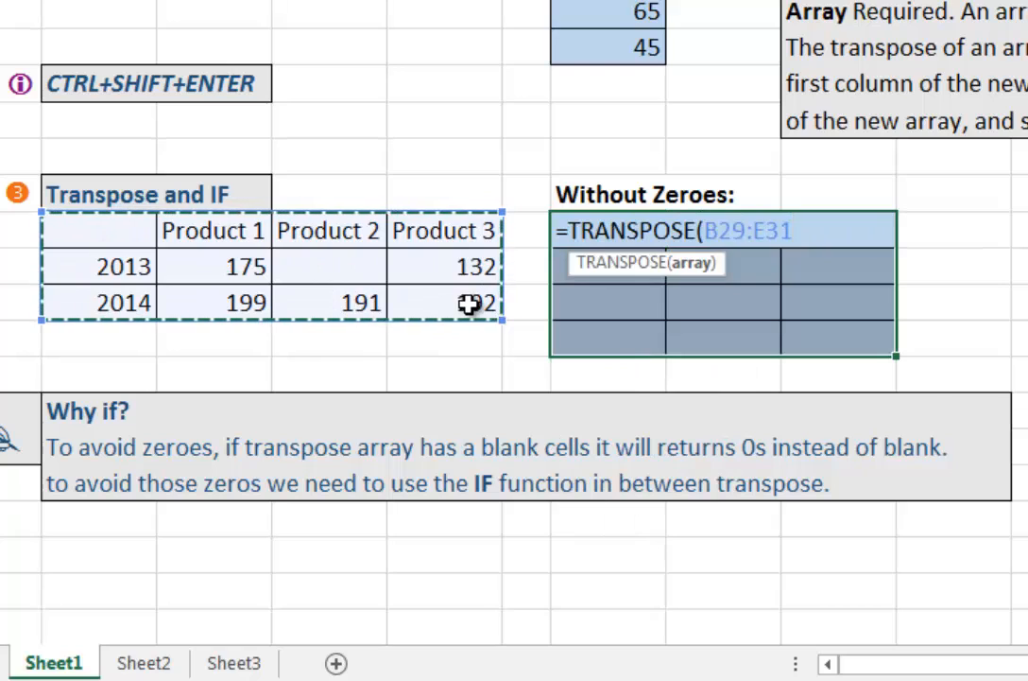
pyautogui.hotkey('ctrl', 'shift', 'Return')
# Step: Inspect G29 and H31 in the plain TRANSPOSE output, and undo back to the combined TRANSPOSE and IF formula
pyautogui.click(589, 241)
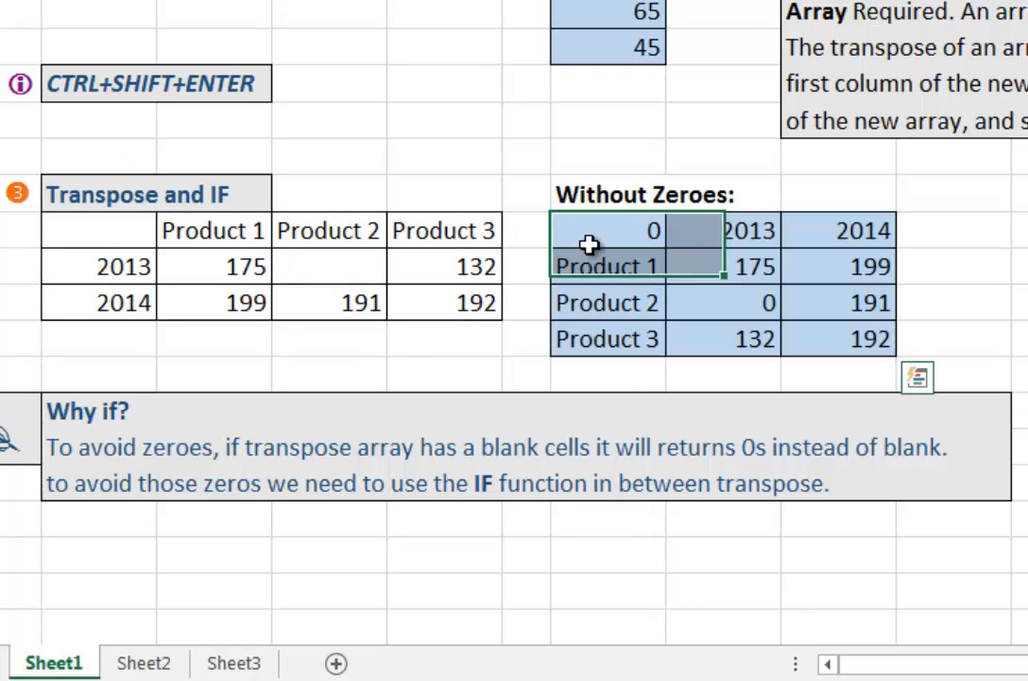
pyautogui.keyDown('ctrl'); pyautogui.click(742, 300); pyautogui.keyUp('ctrl')
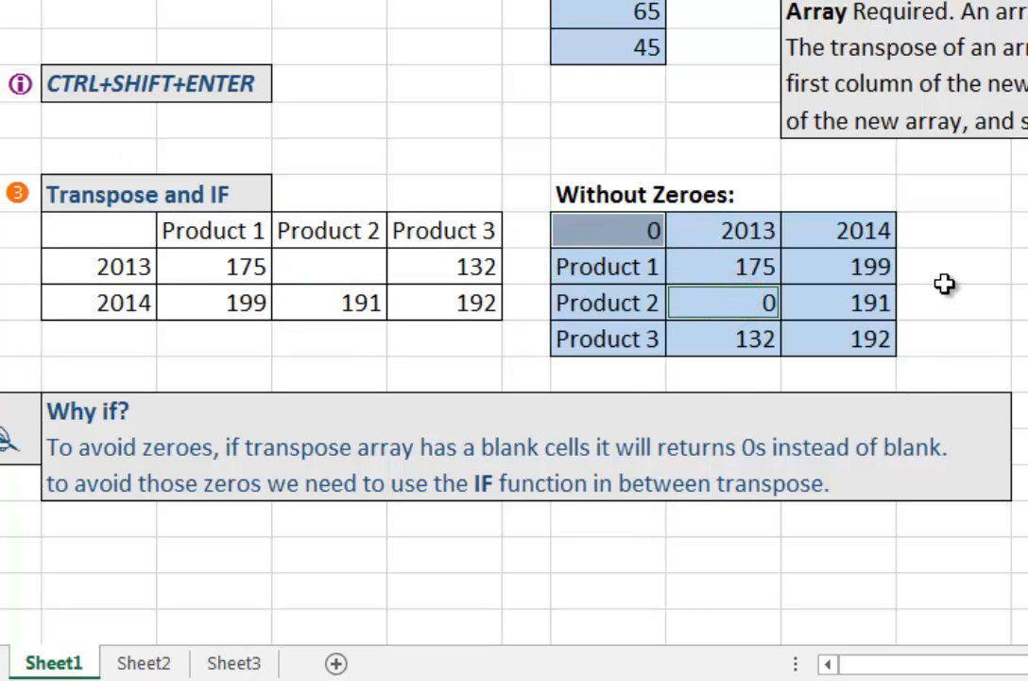
pyautogui.click(945, 283)
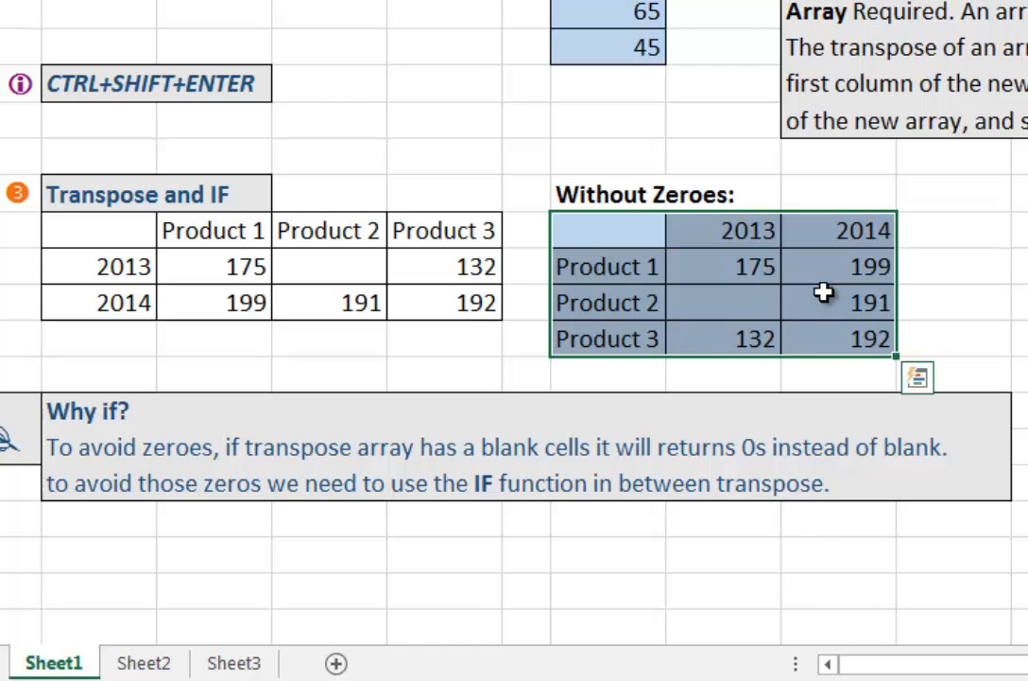
pyautogui.hotkey('ctrl', 'q')
# Step: Compare the Without Zeroes array's cells with the source table of the Transpose and IF example
pyautogui.click(680, 287)
pyautogui.click(598, 231)
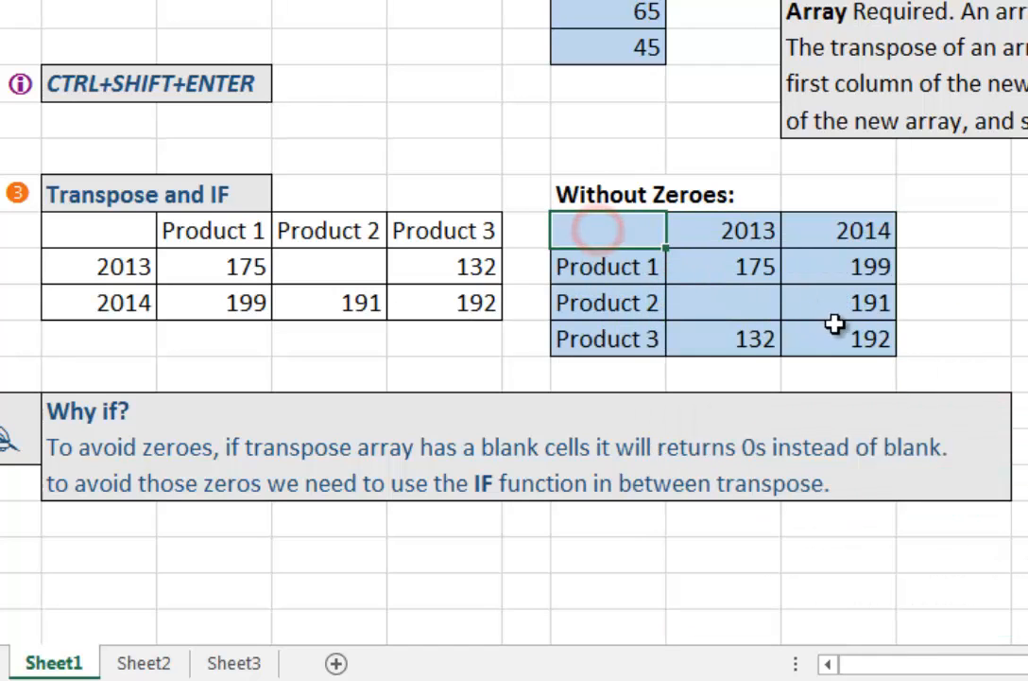
pyautogui.keyDown('shift'); pyautogui.click(835, 325); pyautogui.keyUp('shift')
pyautogui.click(605, 234)
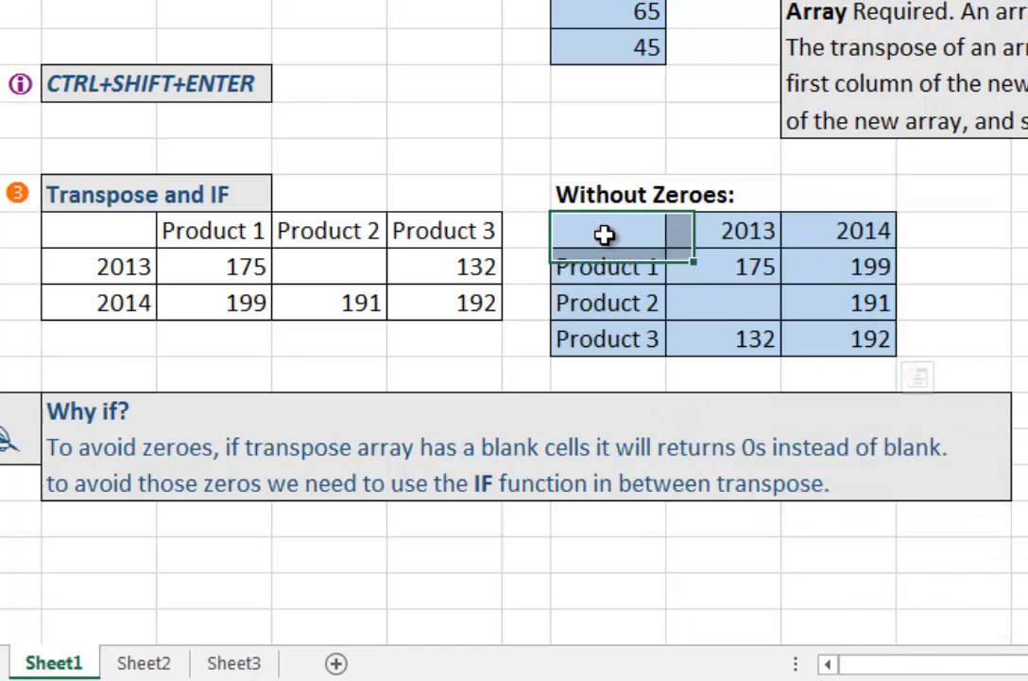
pyautogui.moveTo(102, 233); pyautogui.dragTo(235, 272)
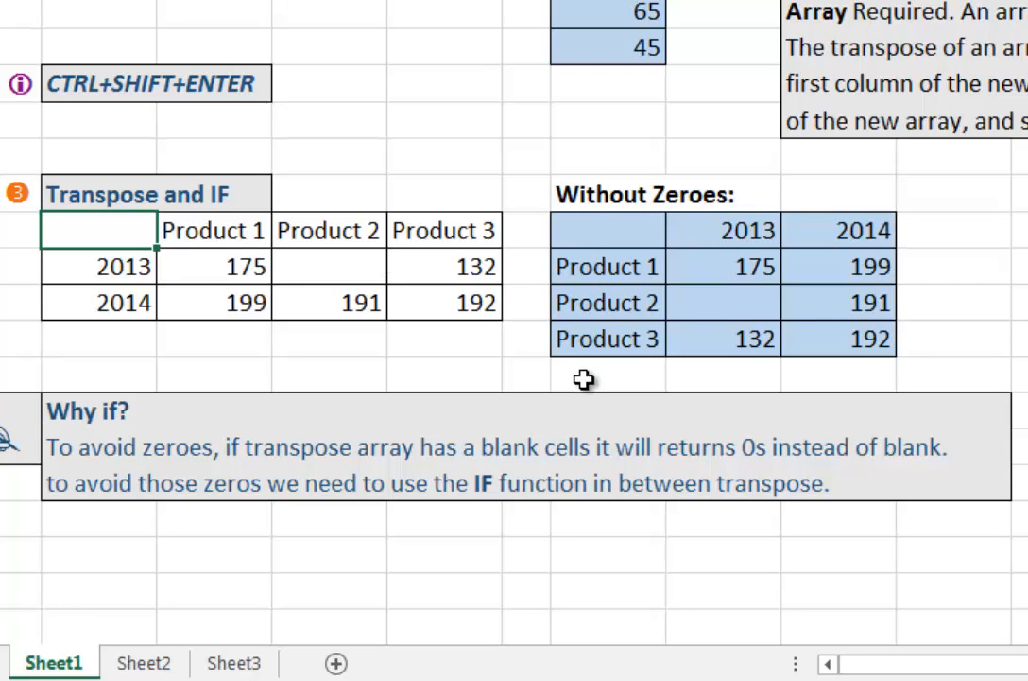
# Step: Review the sheet's transposed examples and the CTRL+SHIFT+ENTER note for array formulas
pyautogui.scroll(3, 617, 414)
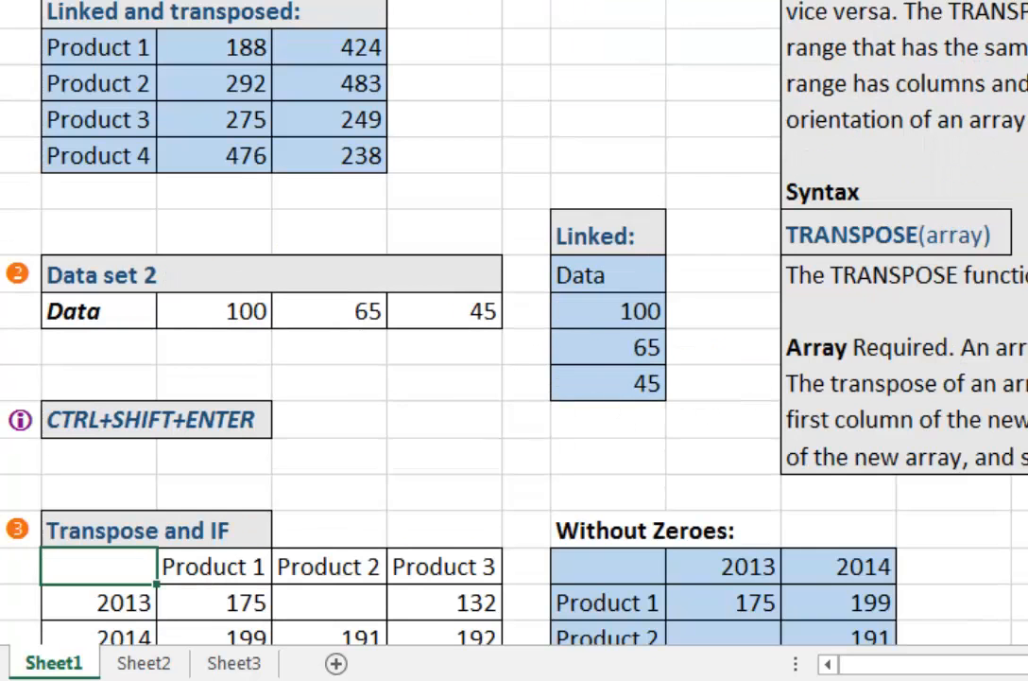
pyautogui.scroll(3, 854, 413)
pyautogui.scroll(-3, 855, 413)
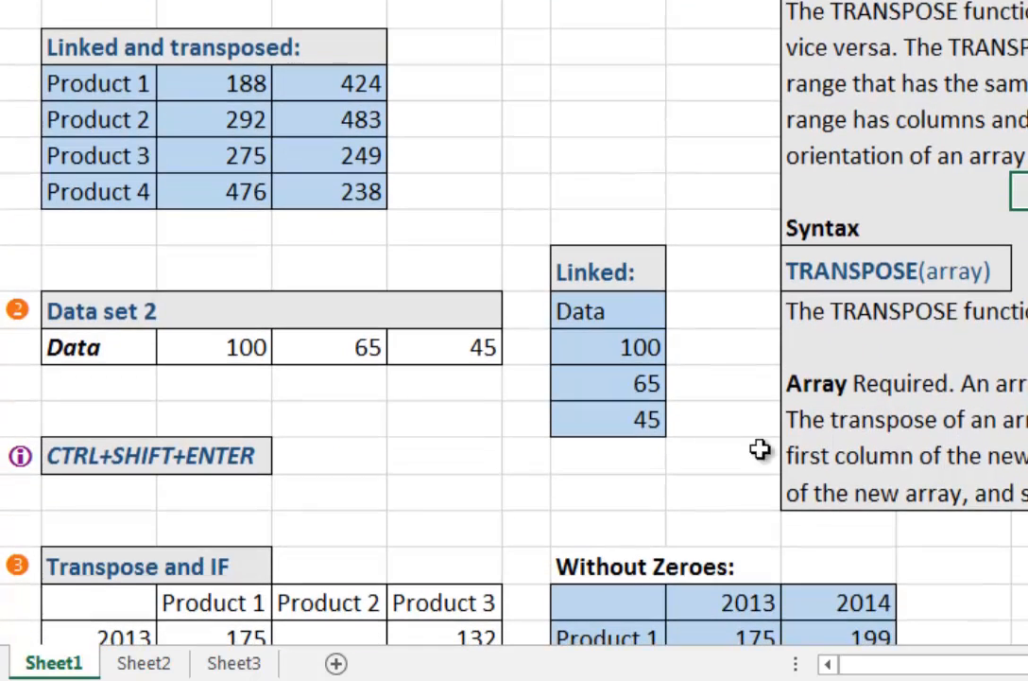
pyautogui.moveTo(300, 478); pyautogui.dragTo(47, 423)
pyautogui.click(439, 458)
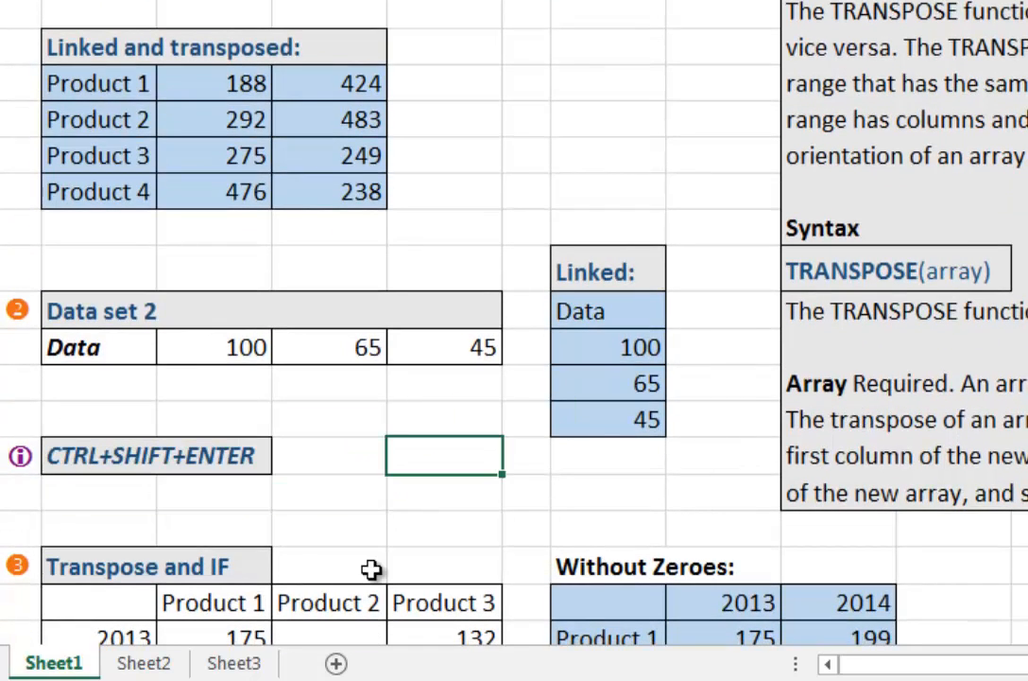
pyautogui.click(335, 455)
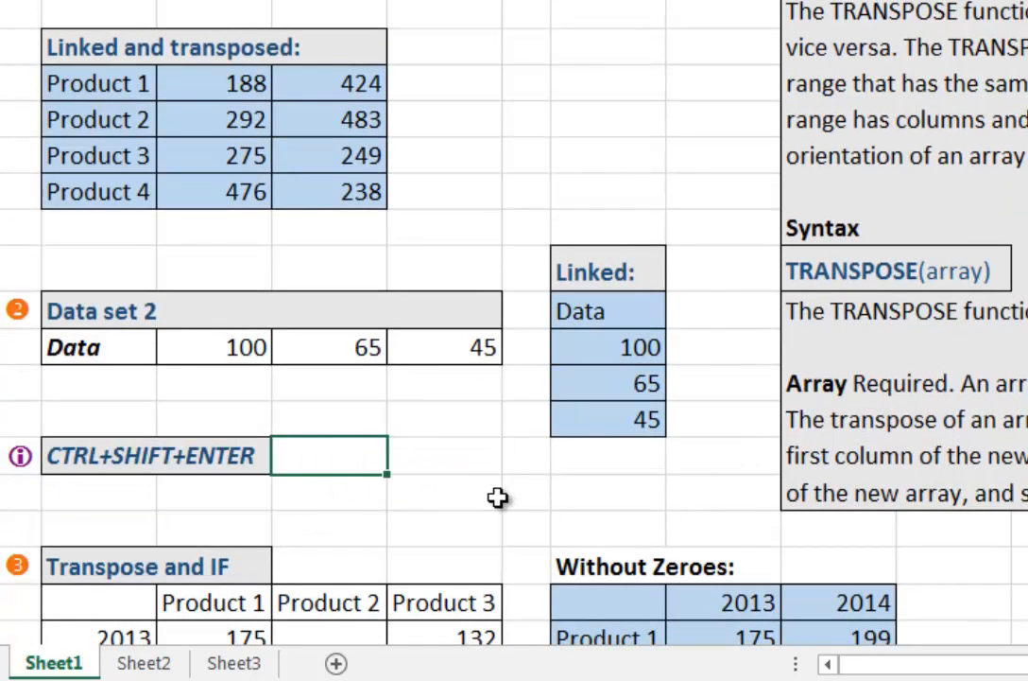
pyautogui.click(312, 513)
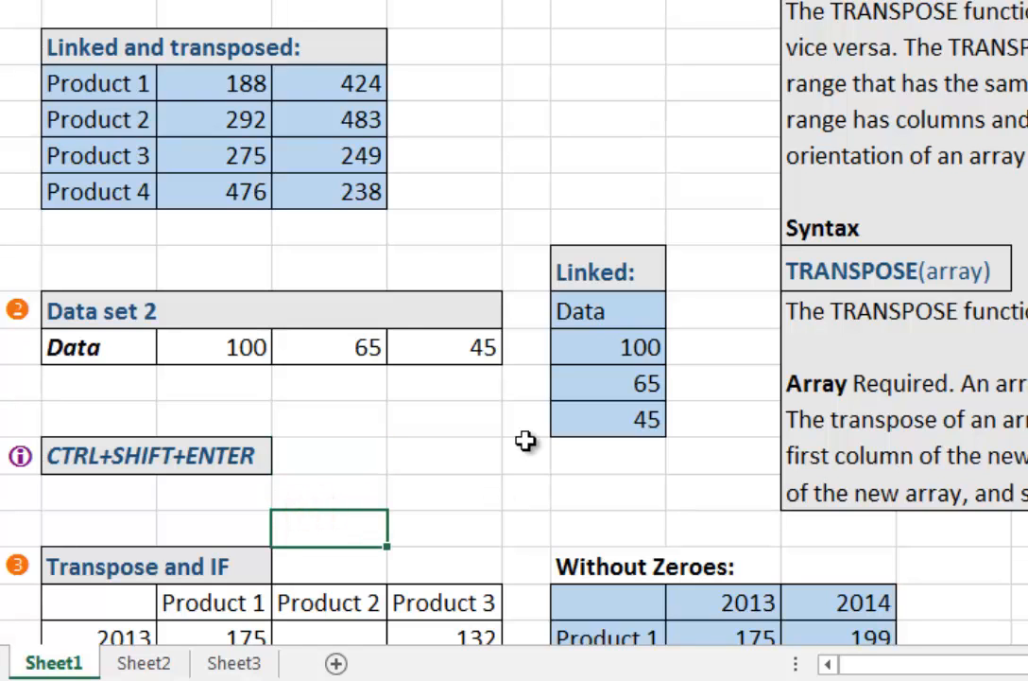
pyautogui.scroll(-2, 526, 440)
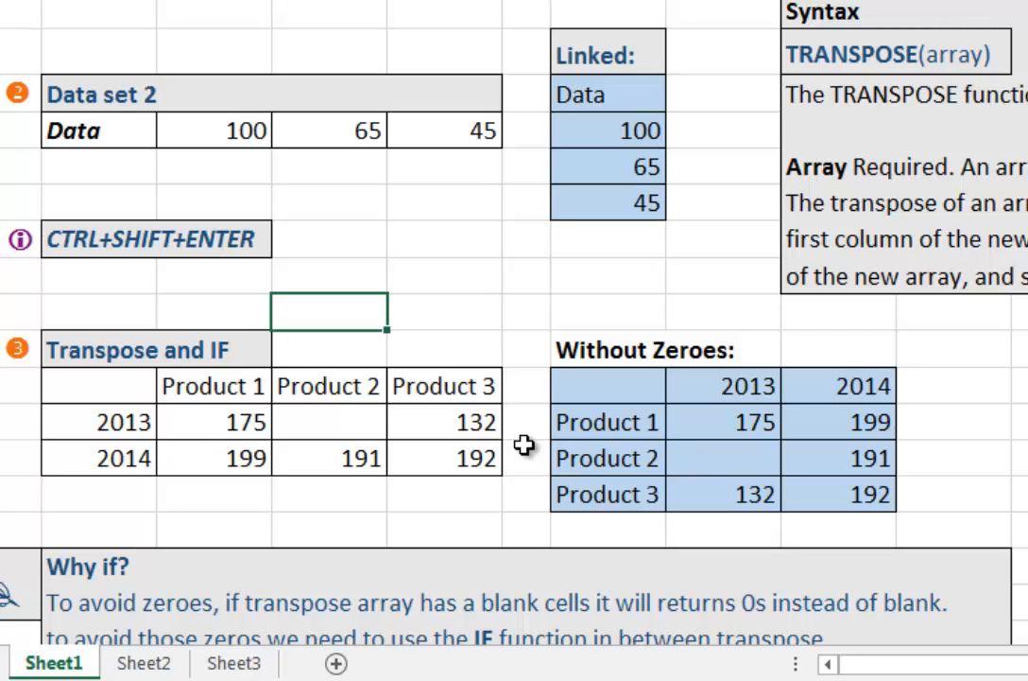
pyautogui.scroll(6, 517, 401)
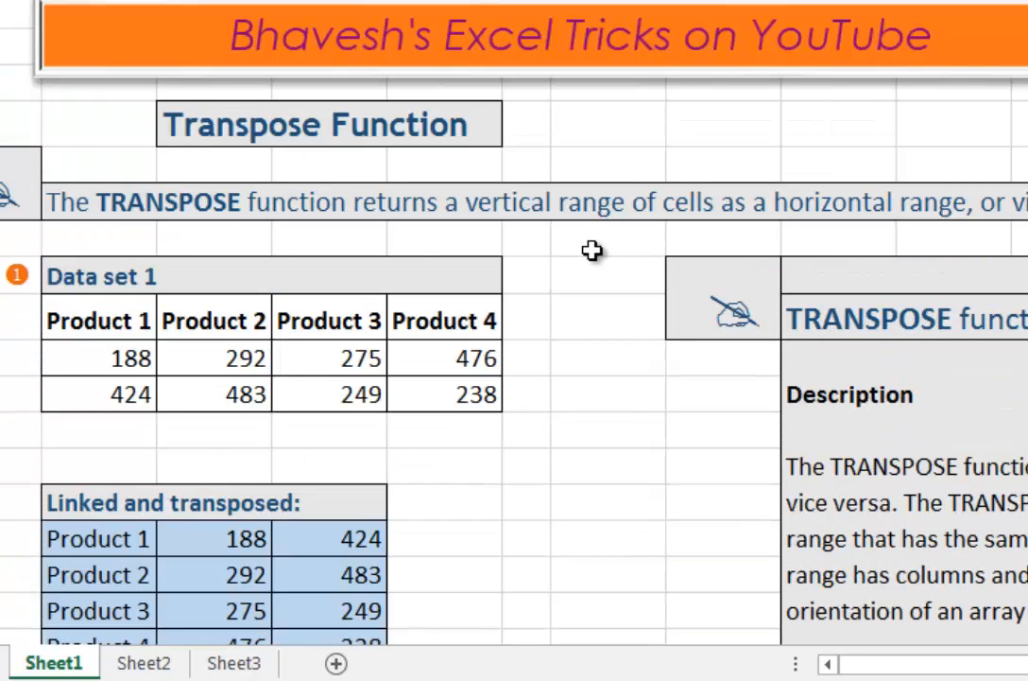